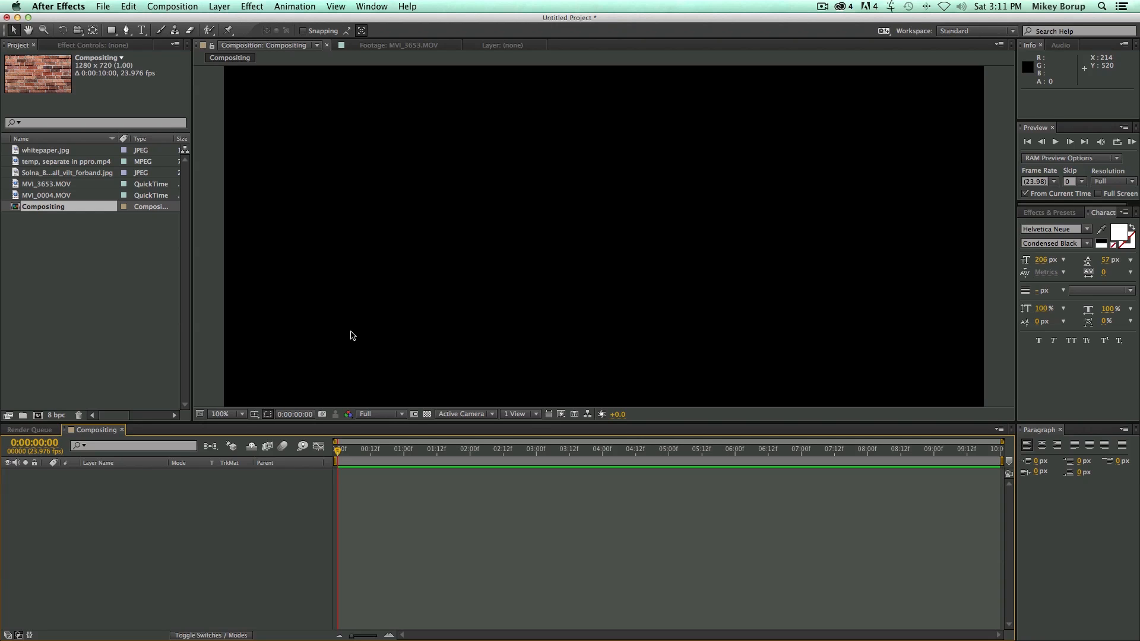
Create a text layer reading "LAYER" in the composition and move it to about position 369, 406.
key("super+t")
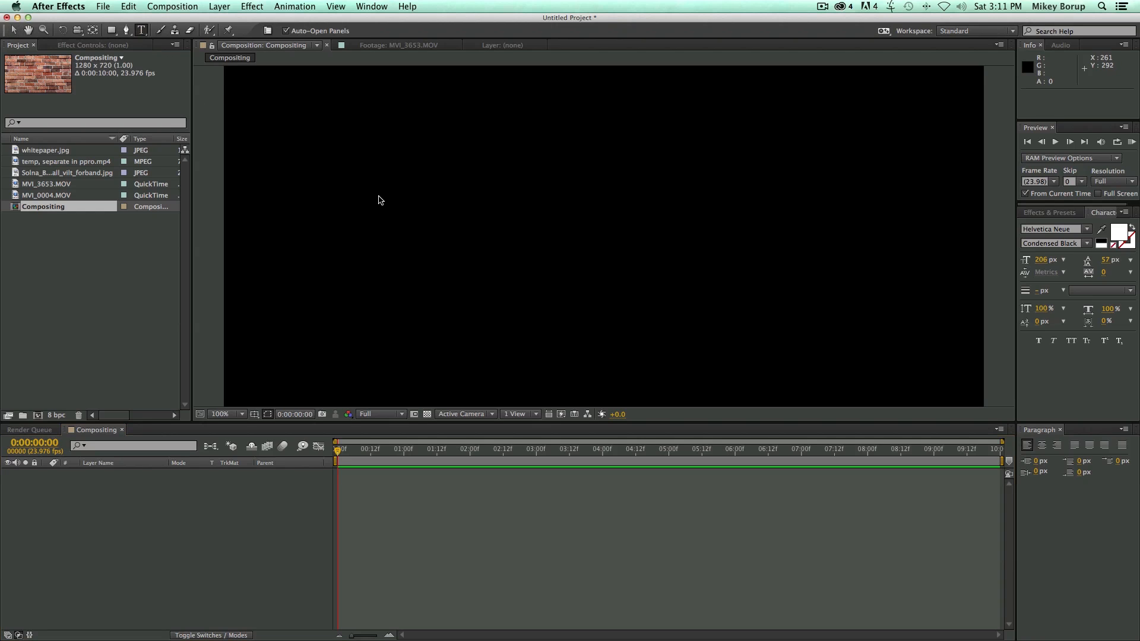
left_click(379, 200)
type("LAYER")
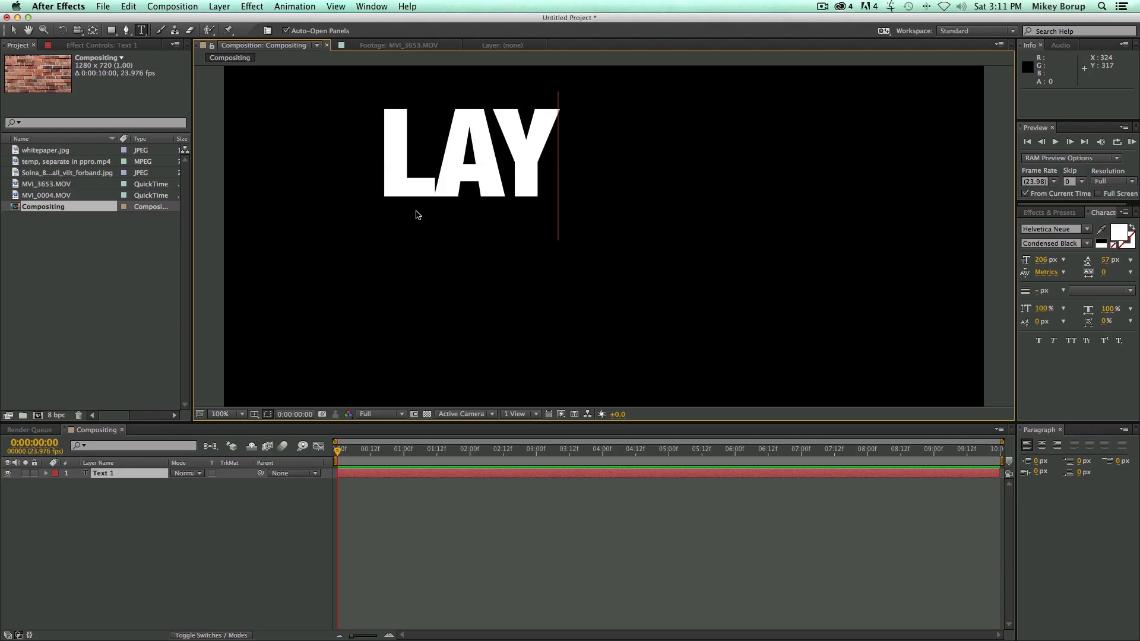
left_click(12, 30)
left_click_drag(478, 145, 544, 217)
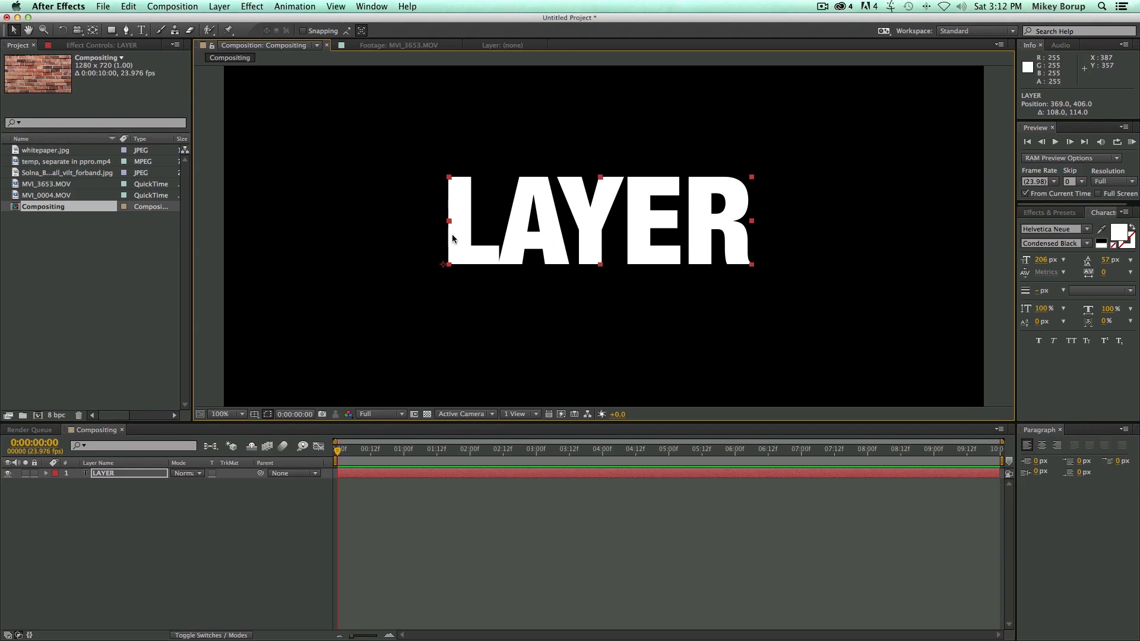
Add whitepaper.jpg beneath the text layer and the Solna brick wall image above all other layers.
left_click(52, 152)
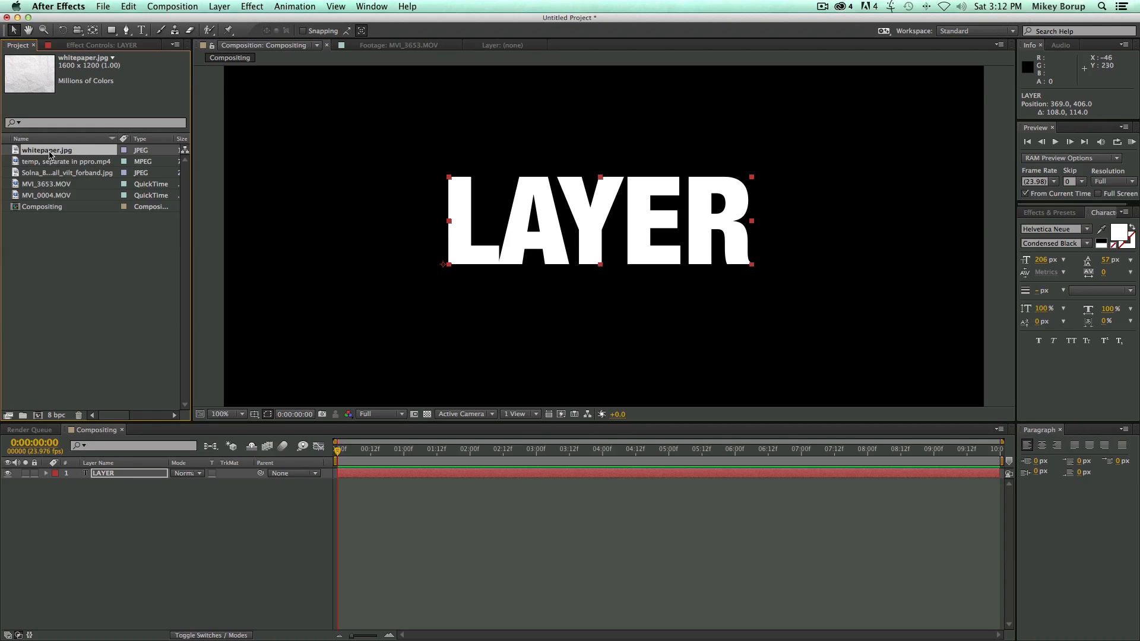
left_click_drag(18, 151, 373, 493)
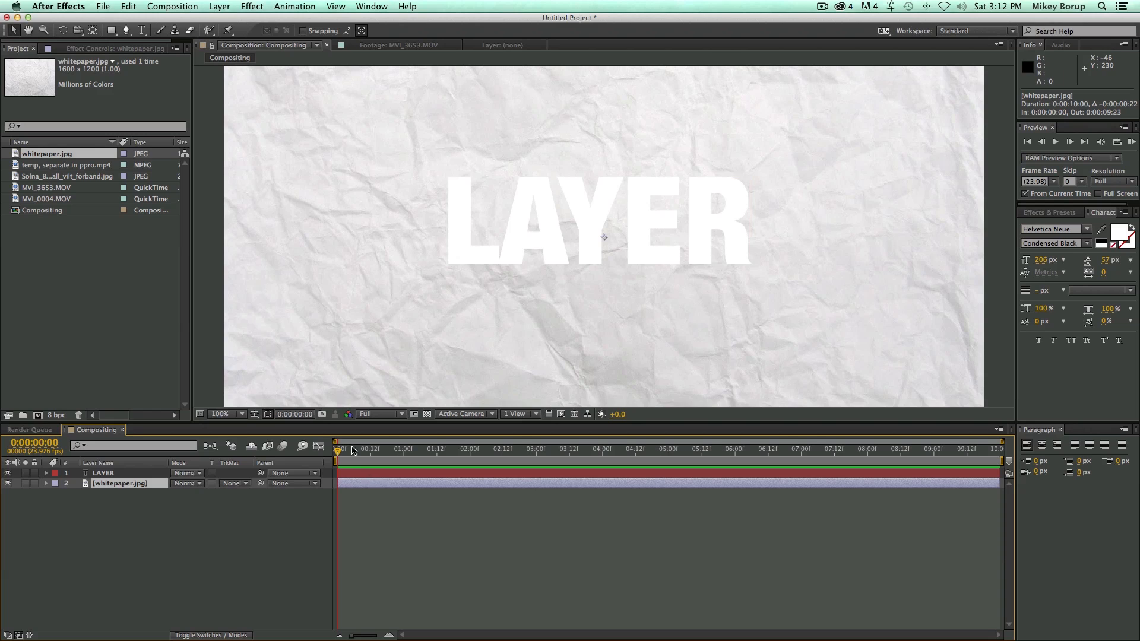
left_click(42, 178)
left_click_drag(13, 178, 407, 496)
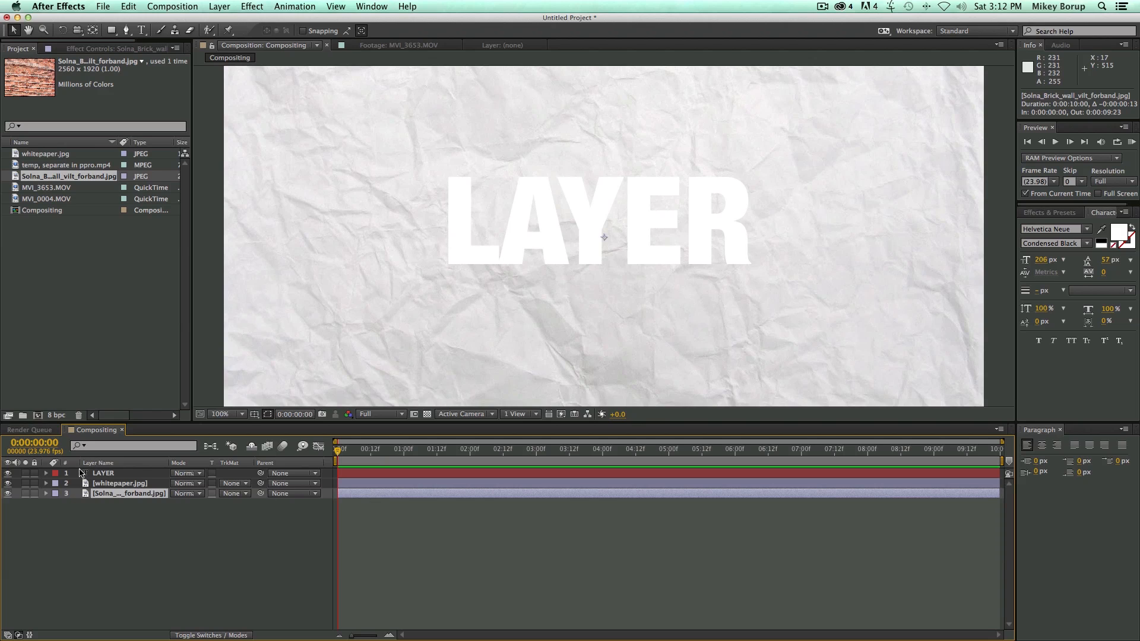
left_click_drag(95, 494, 101, 473)
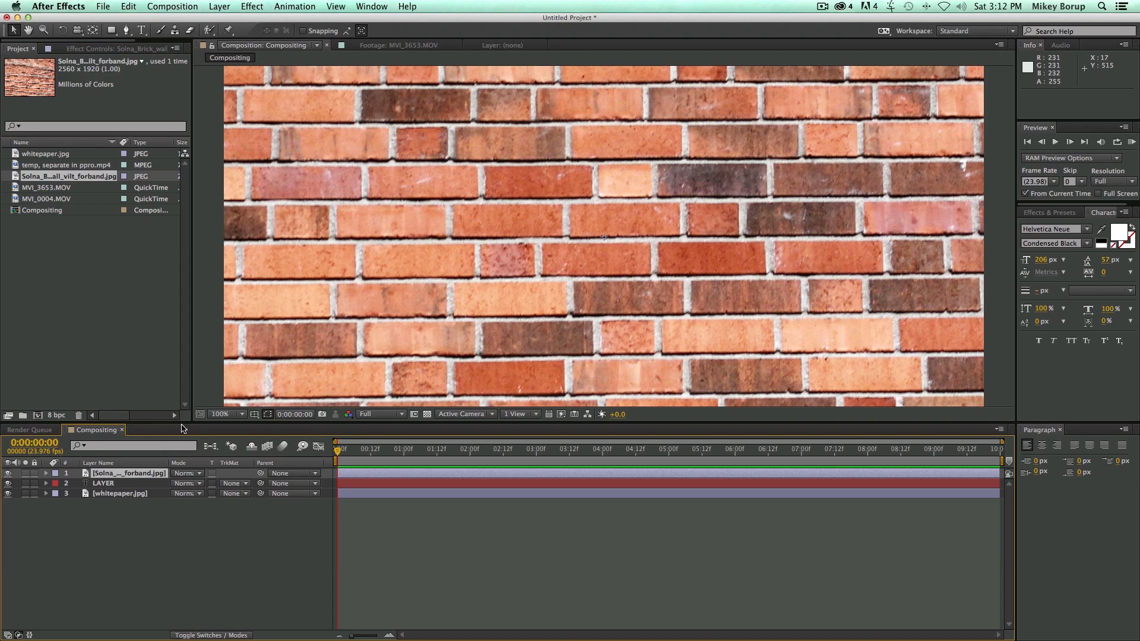
Try the Multiply blending mode on the brick wall layer.
left_click(189, 473)
left_click(297, 538)
left_click(202, 635)
left_click(203, 635)
left_click(203, 635)
left_click(203, 635)
left_click(198, 474)
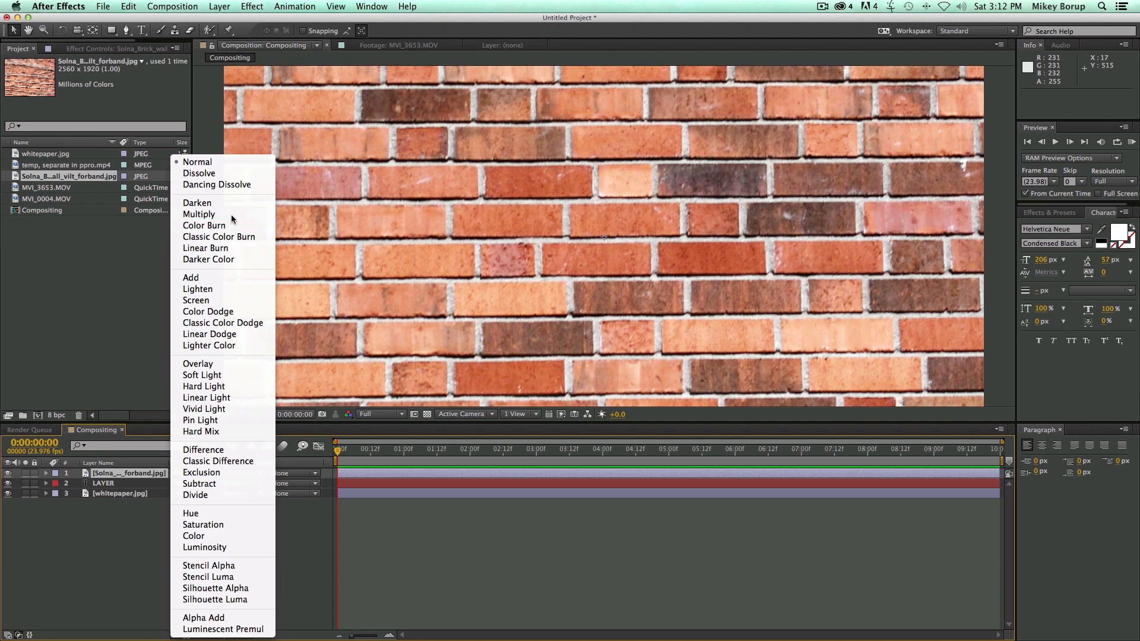
left_click(202, 214)
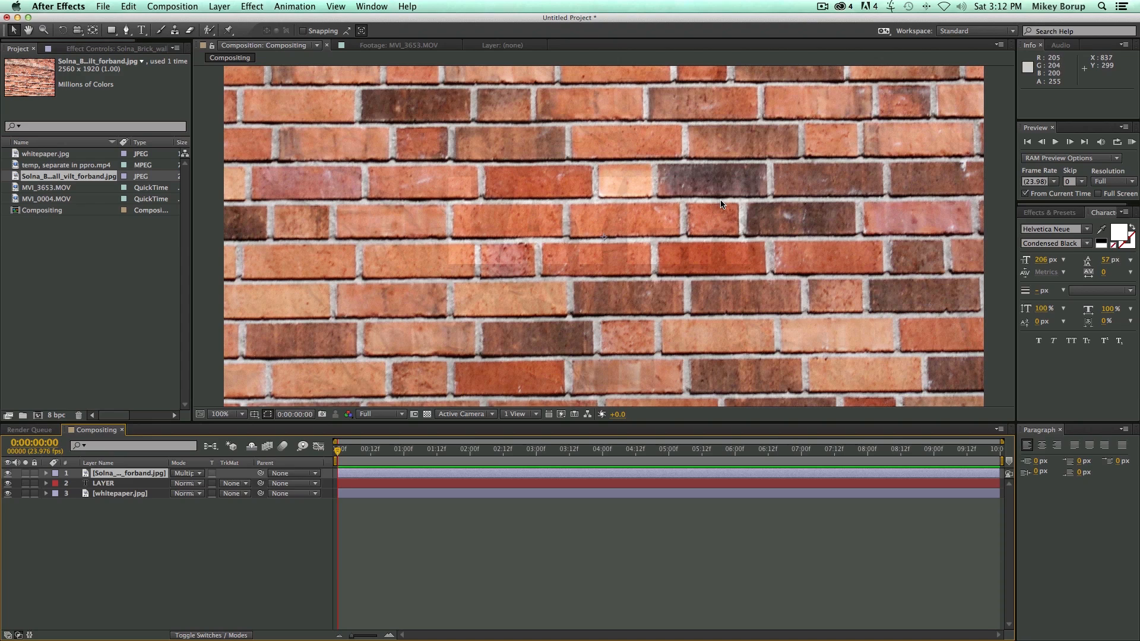
Try the Screen blending mode on the brick wall layer.
left_click(194, 475)
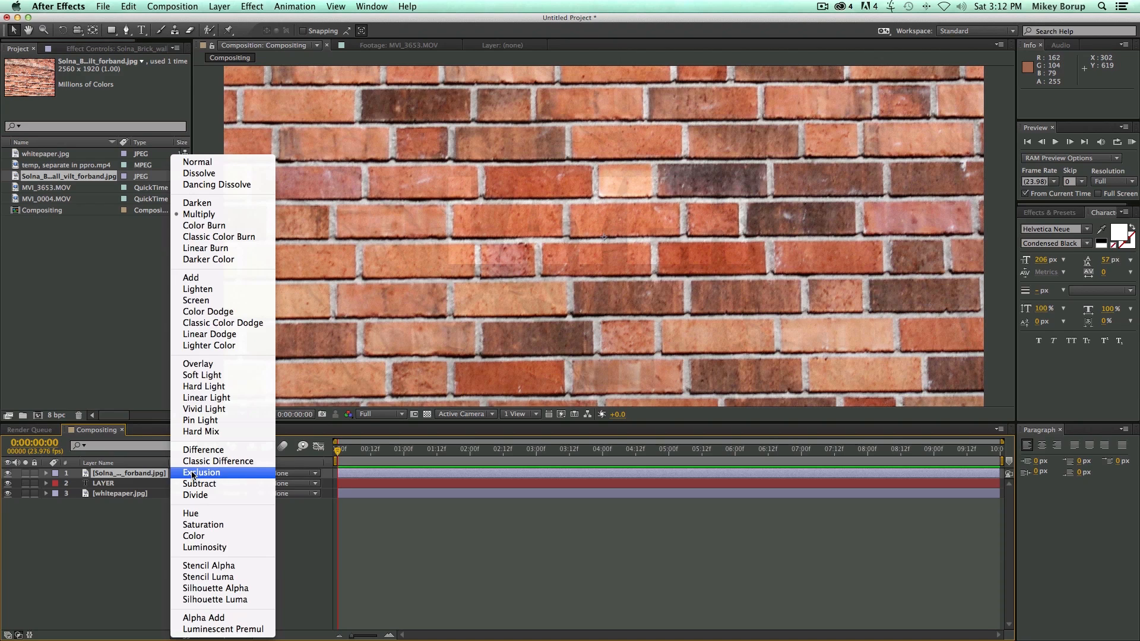
left_click(197, 474)
left_click(359, 493)
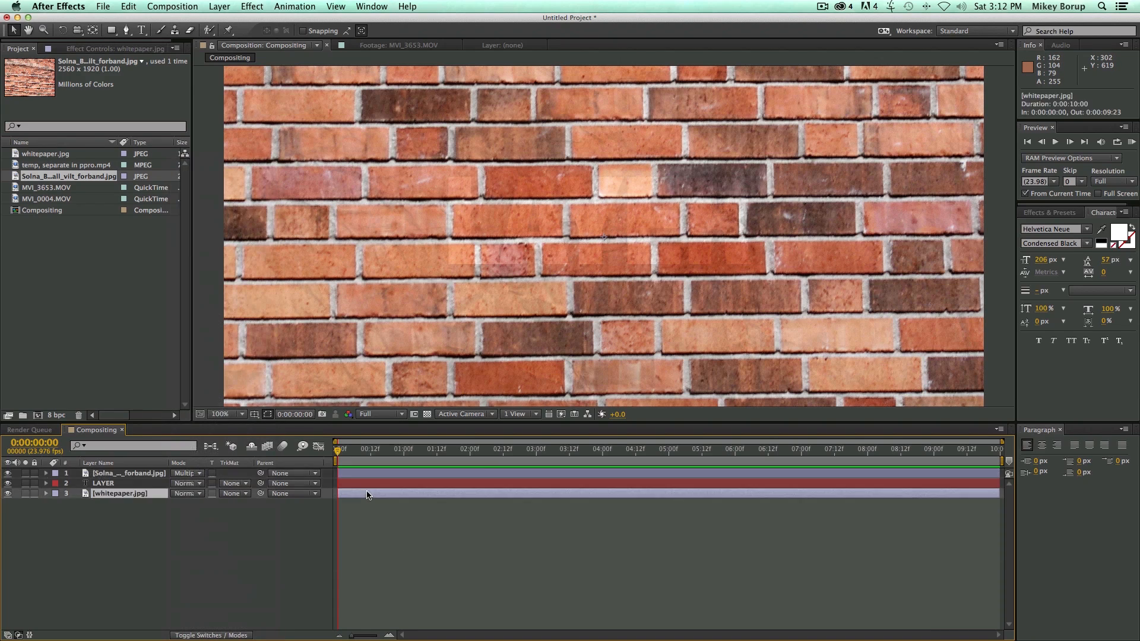
left_click(200, 475)
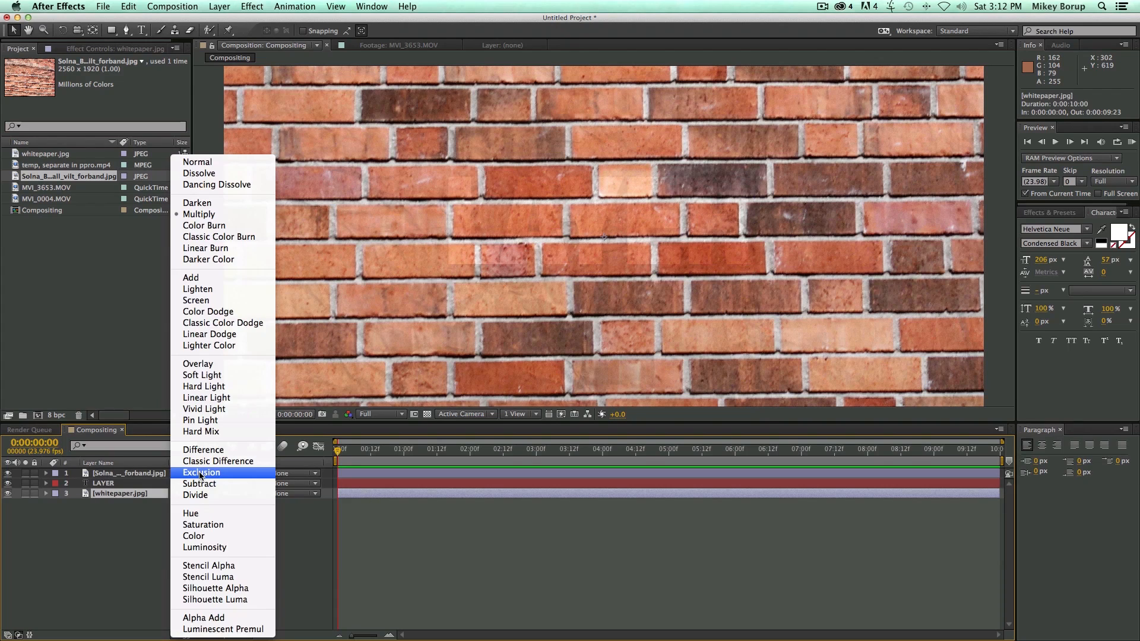
left_click(226, 300)
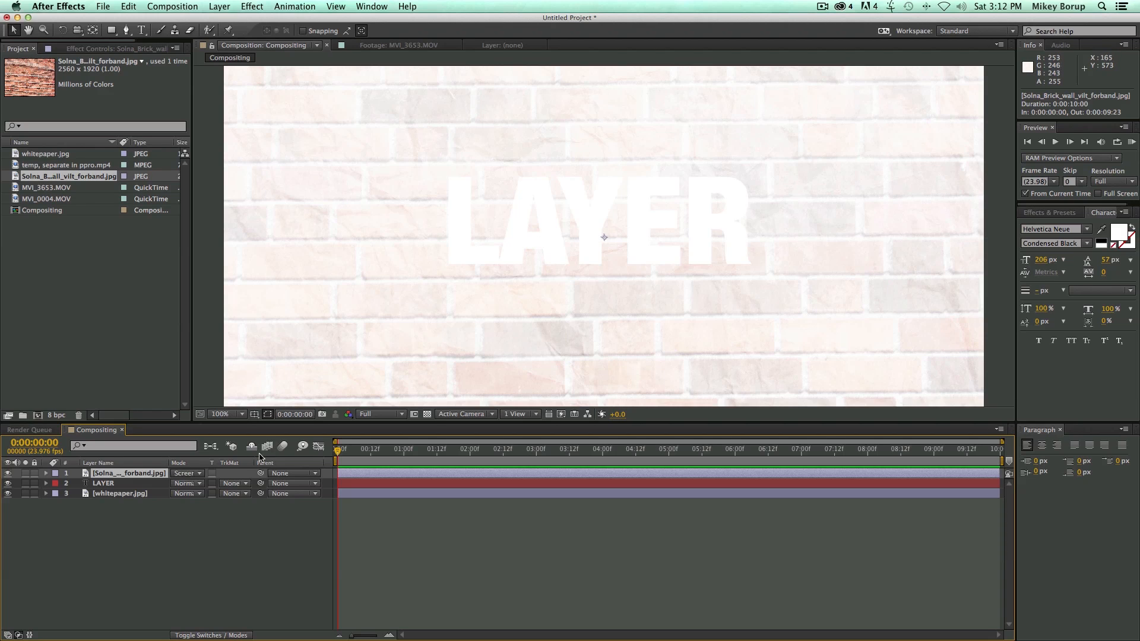
Try the Divide, Difference and Hard Light blending modes on the brick wall layer.
left_click(187, 473)
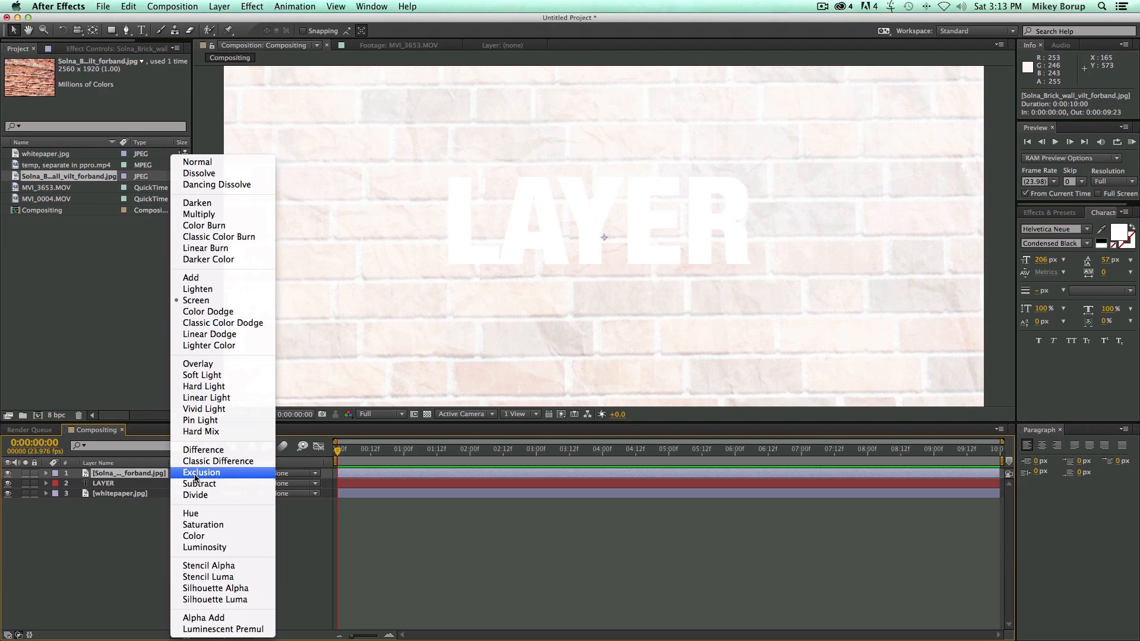
left_click(208, 497)
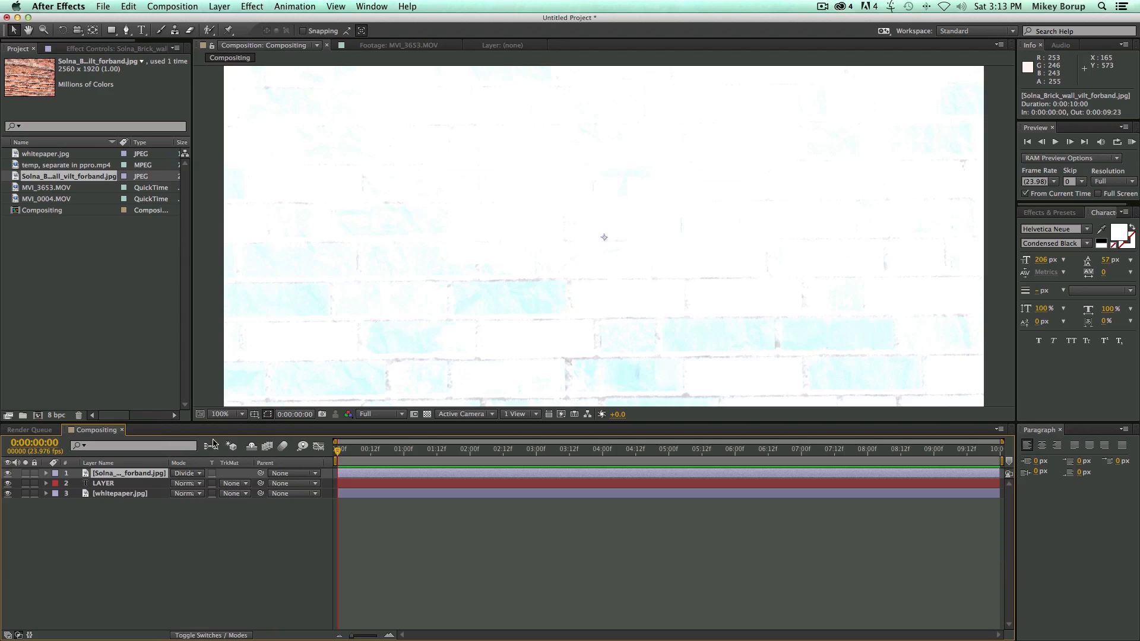
left_click(187, 473)
left_click(209, 449)
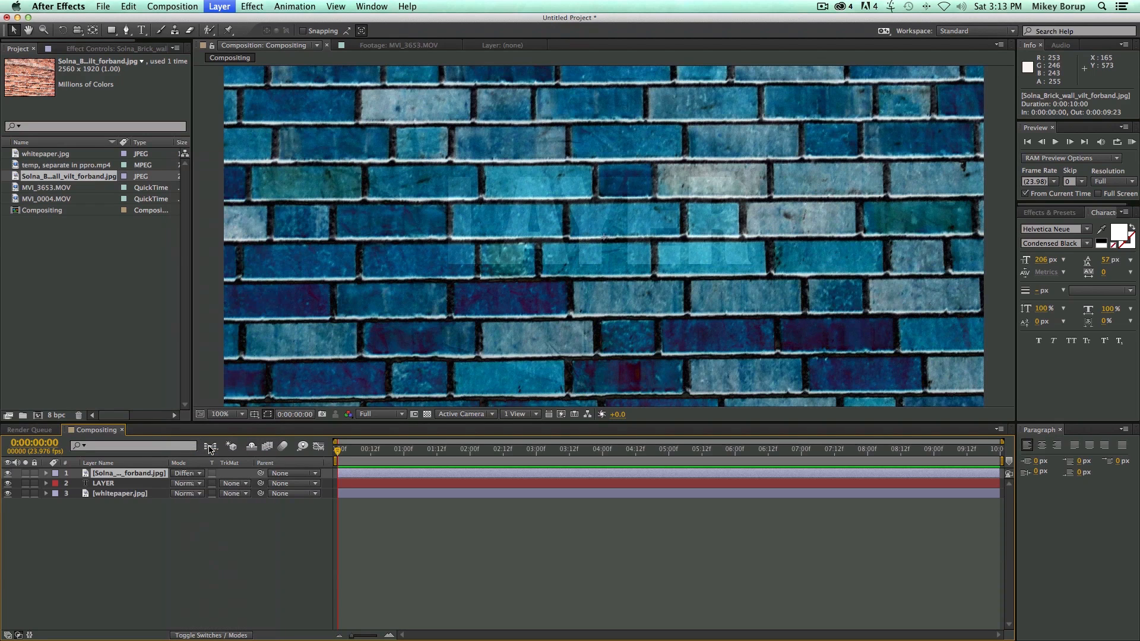
left_click(193, 473)
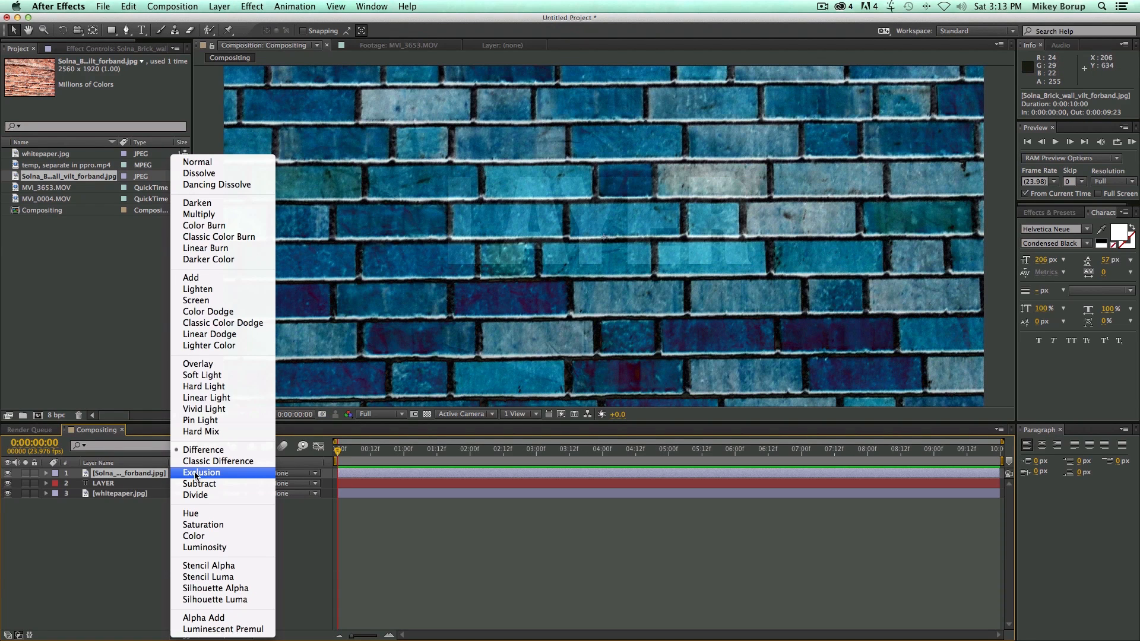
left_click(215, 387)
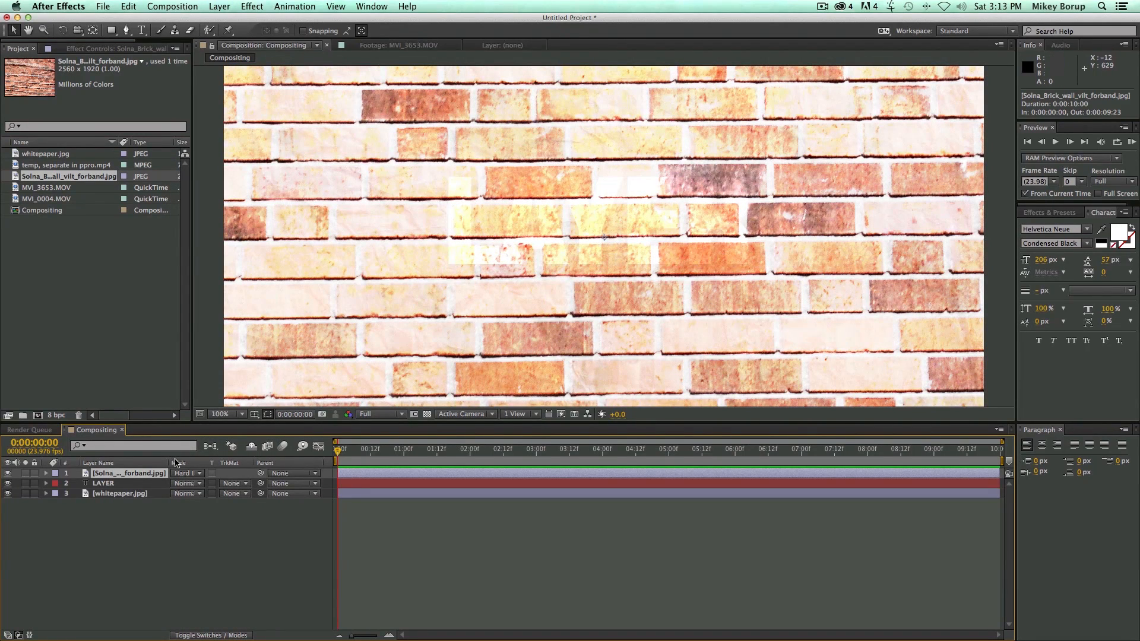
Return the brick wall layer to the Normal blending mode and move the LAYER text layer above it.
left_click(189, 473)
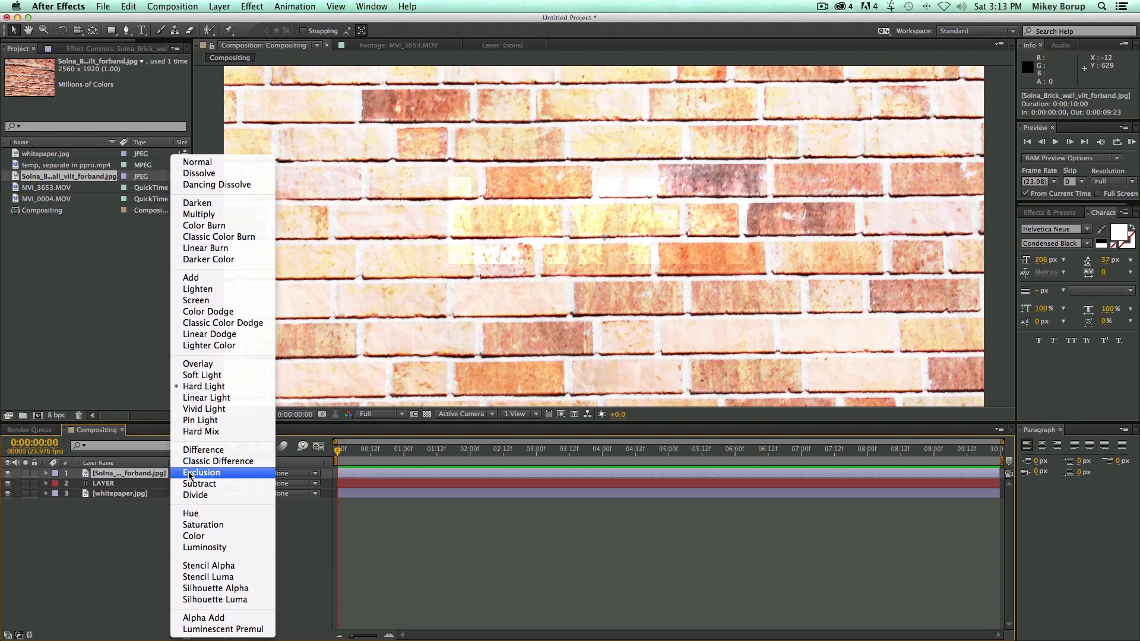
left_click(224, 162)
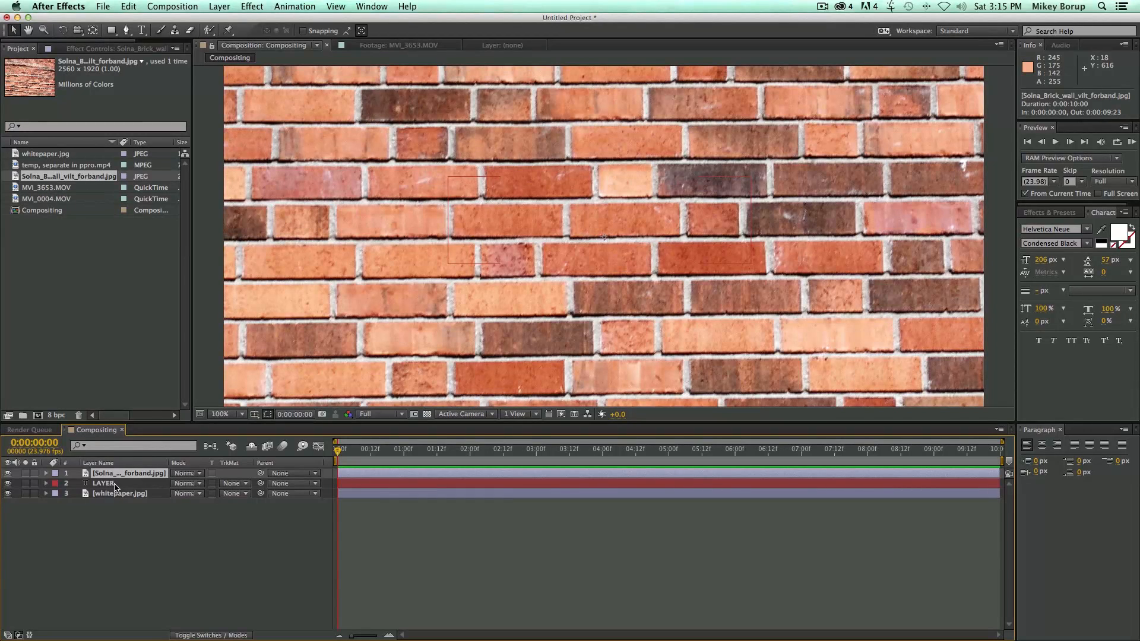
left_click(134, 484)
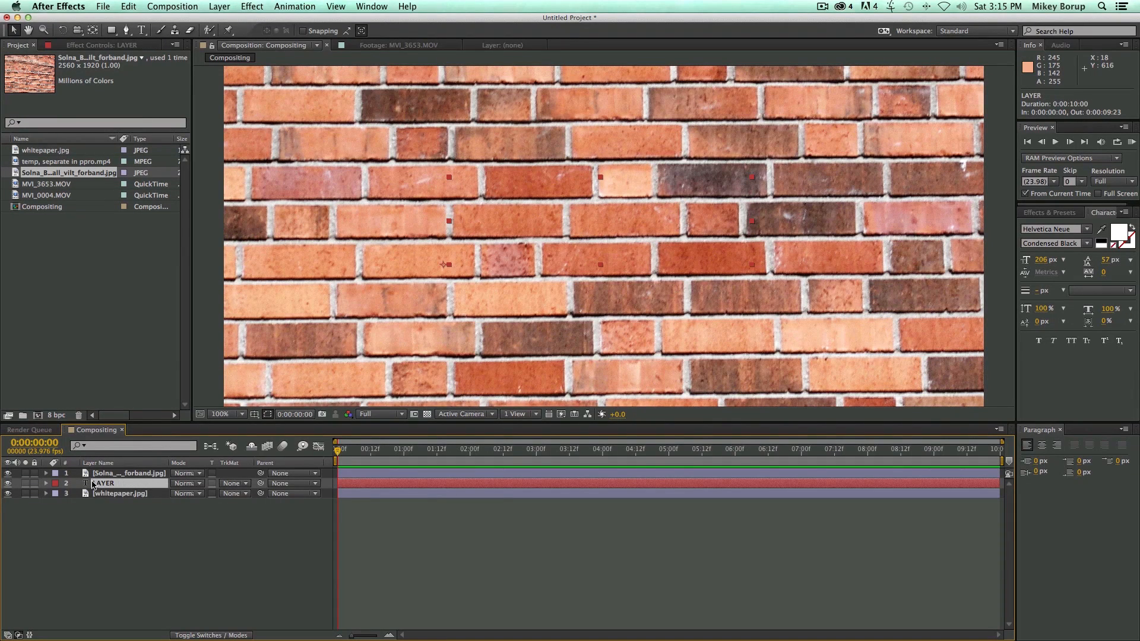
left_click_drag(117, 485, 118, 473)
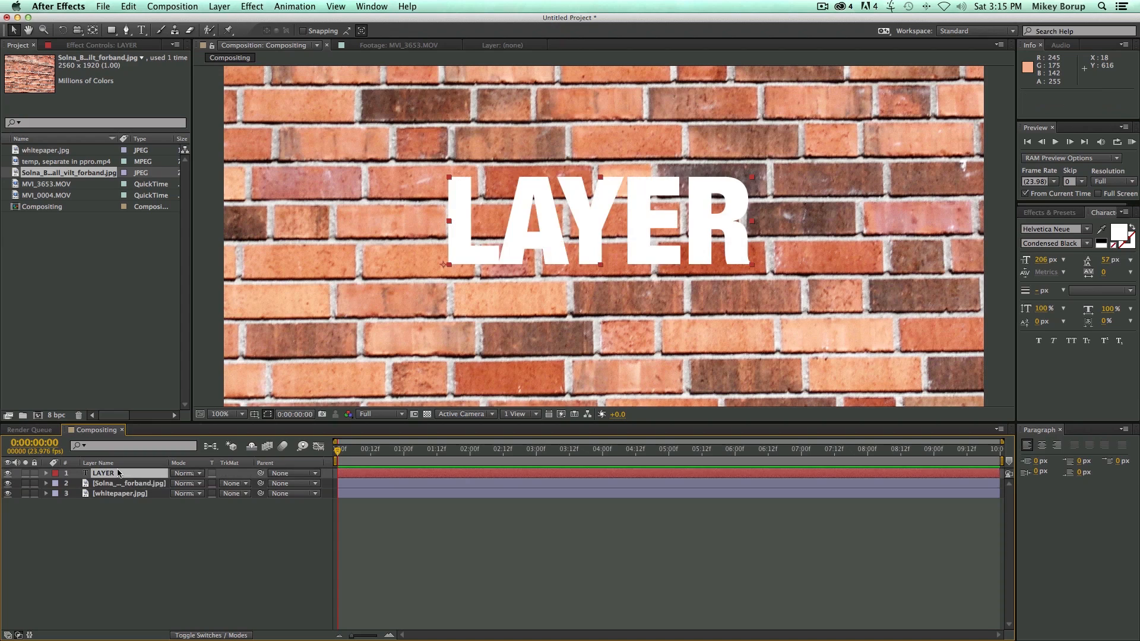
Rename the brick wall layer as "Brick" and the whitepaper layer as "Paper".
left_click(118, 483)
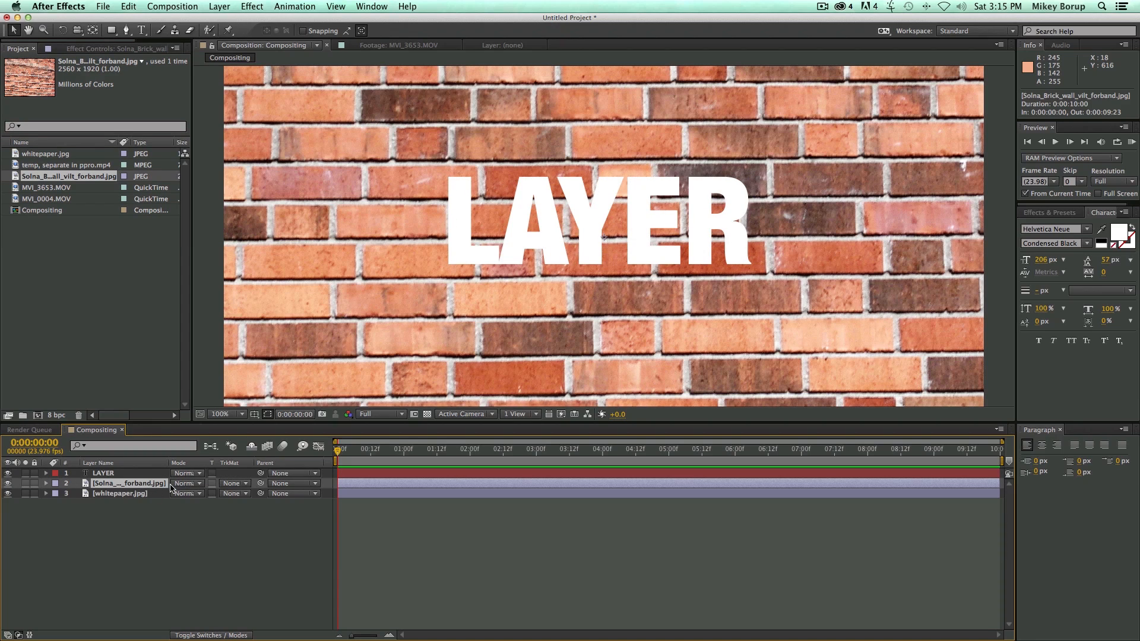
key("Return")
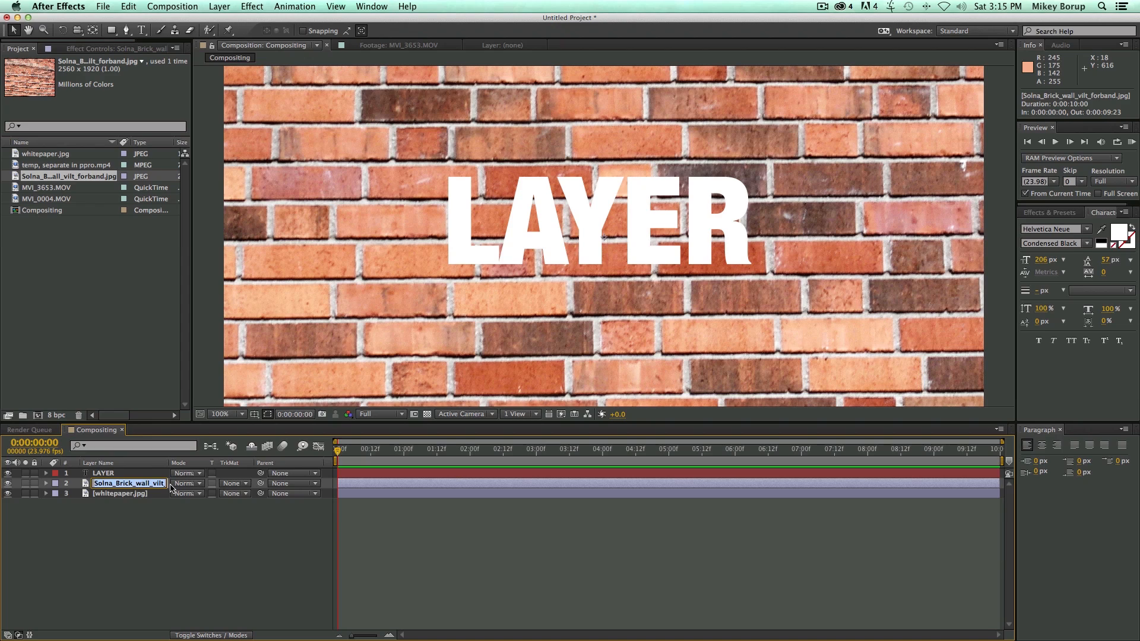
type("Brick")
key("Return")
key("super+Down")
key("Return")
type("Paper")
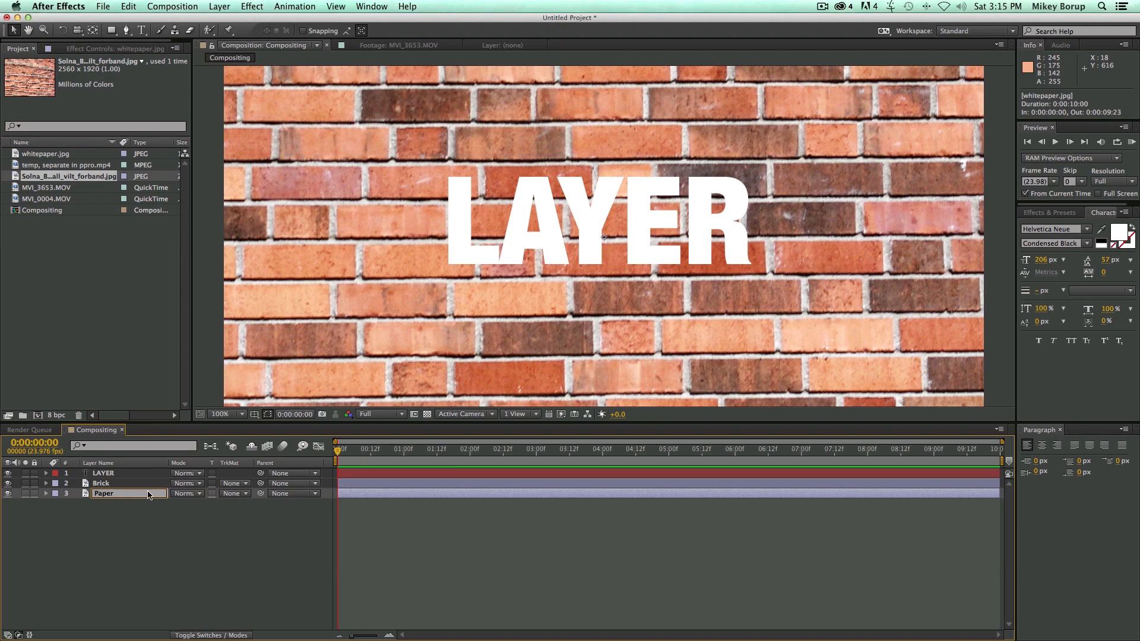
left_click(148, 584)
Set the Brick layer's track matte to Alpha Matte "LAYER" so the bricks fill the text.
left_click(136, 487)
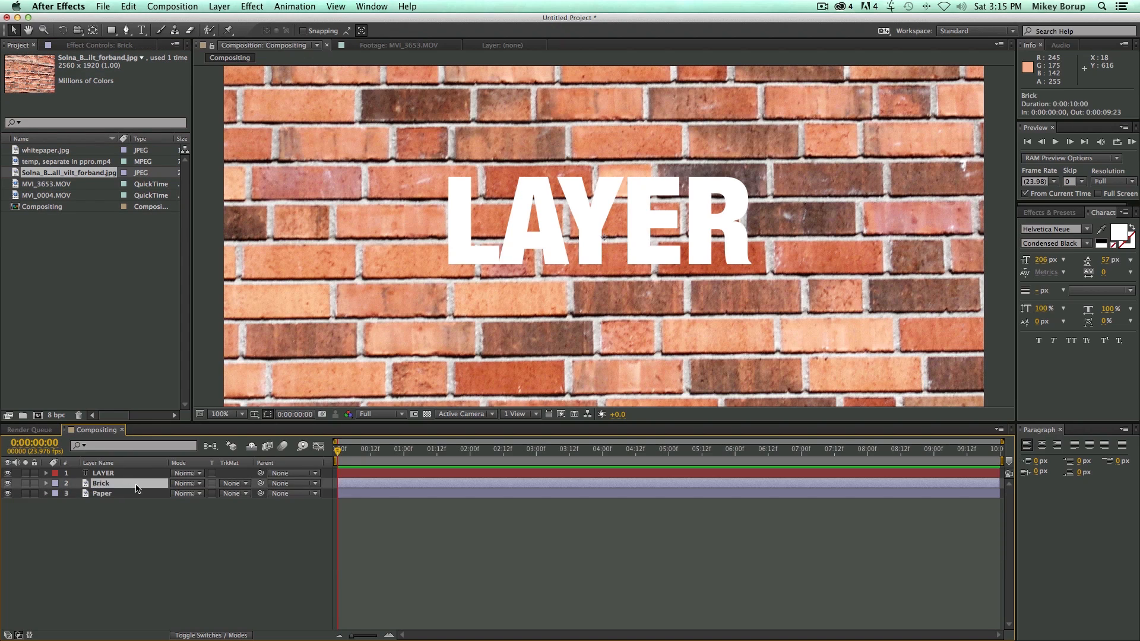
left_click(230, 484)
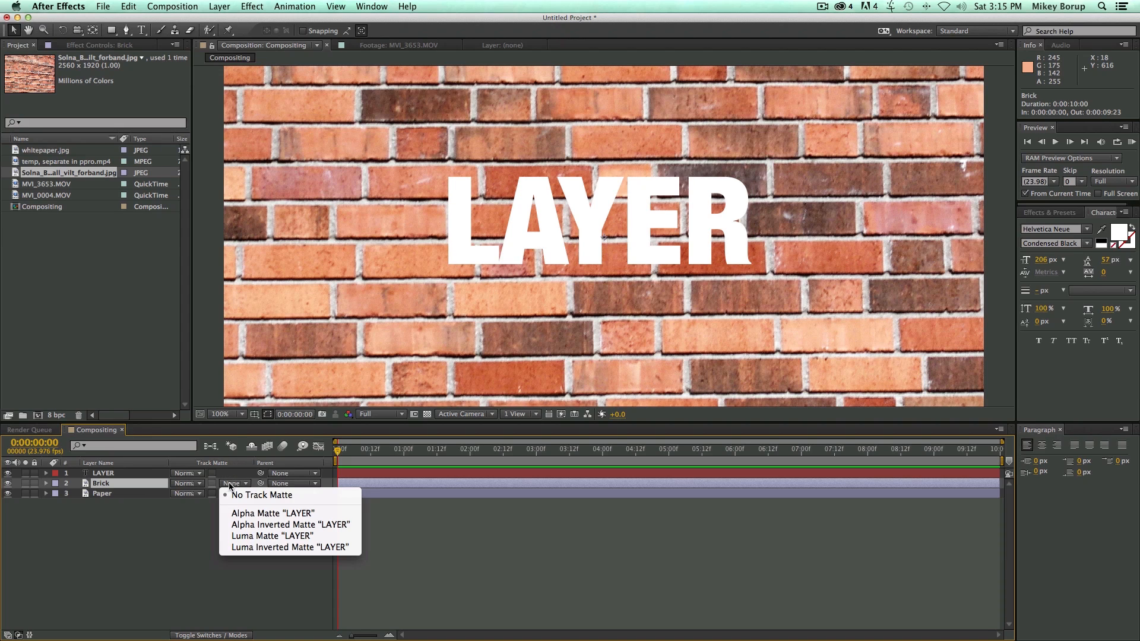
left_click(272, 512)
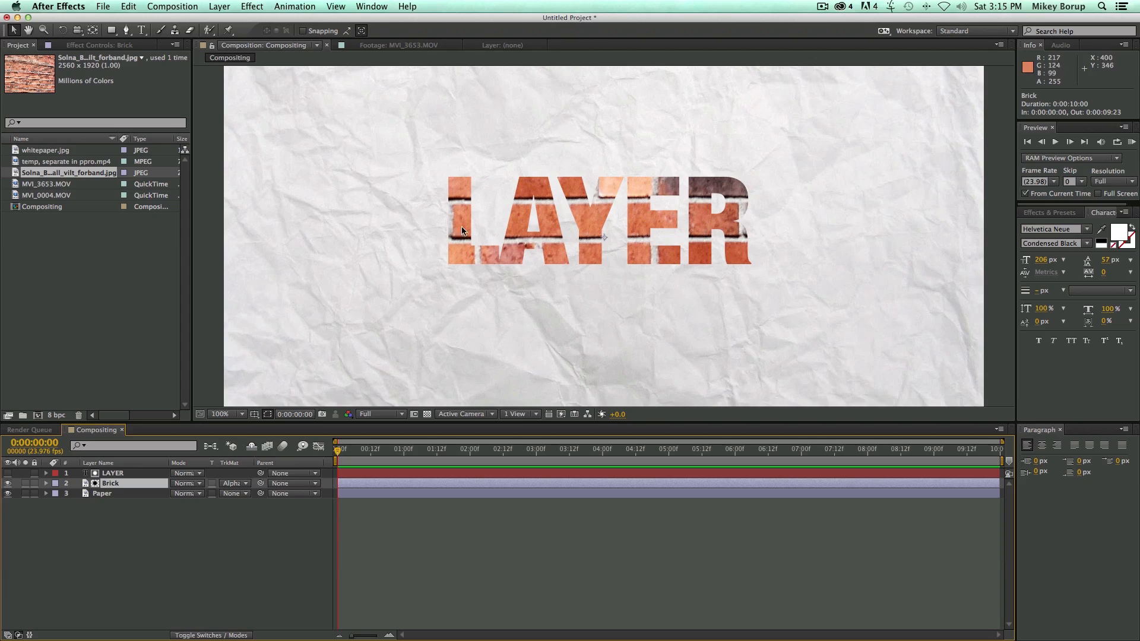
left_click(140, 474)
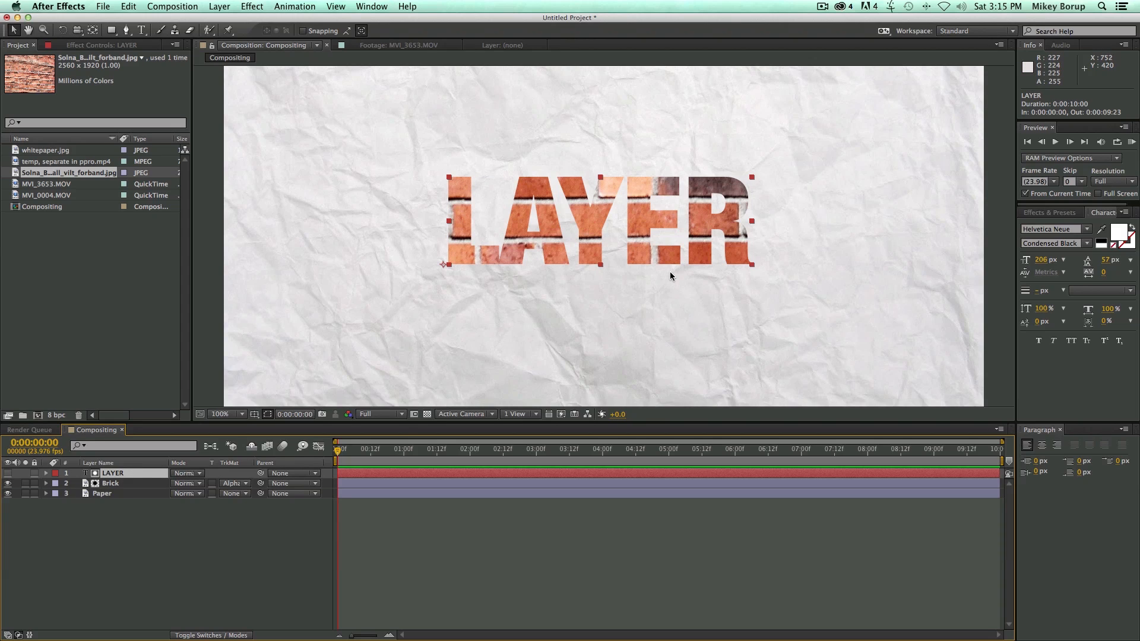
Try Alpha Inverted Matte "LAYER" on the Brick layer and switch its track matte back to Alpha Matte.
left_click(111, 485)
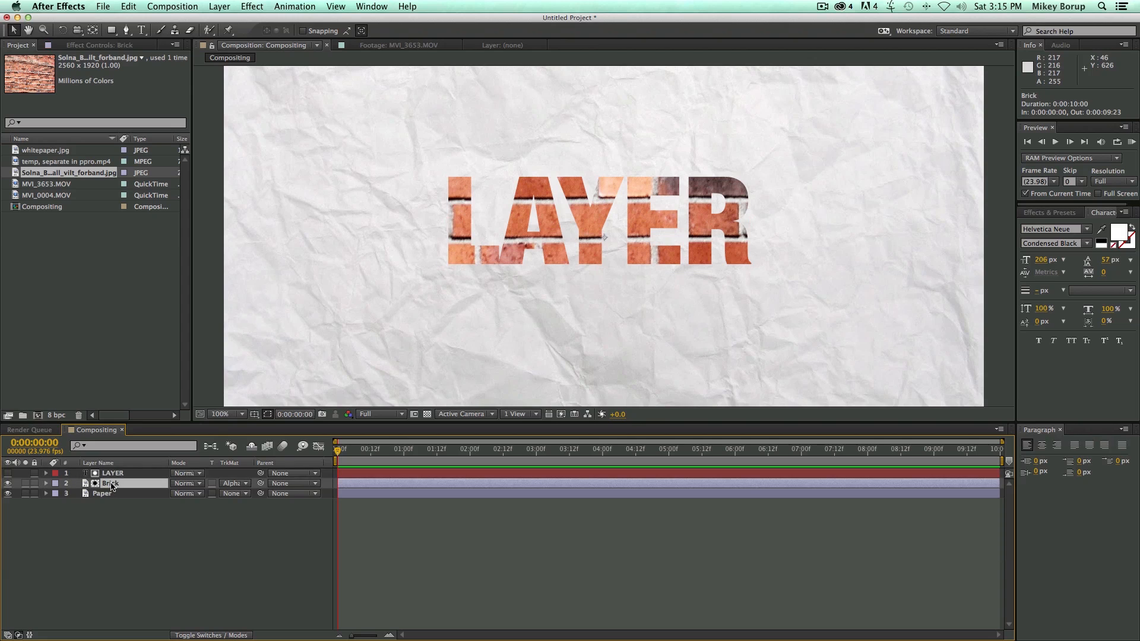
left_click(232, 484)
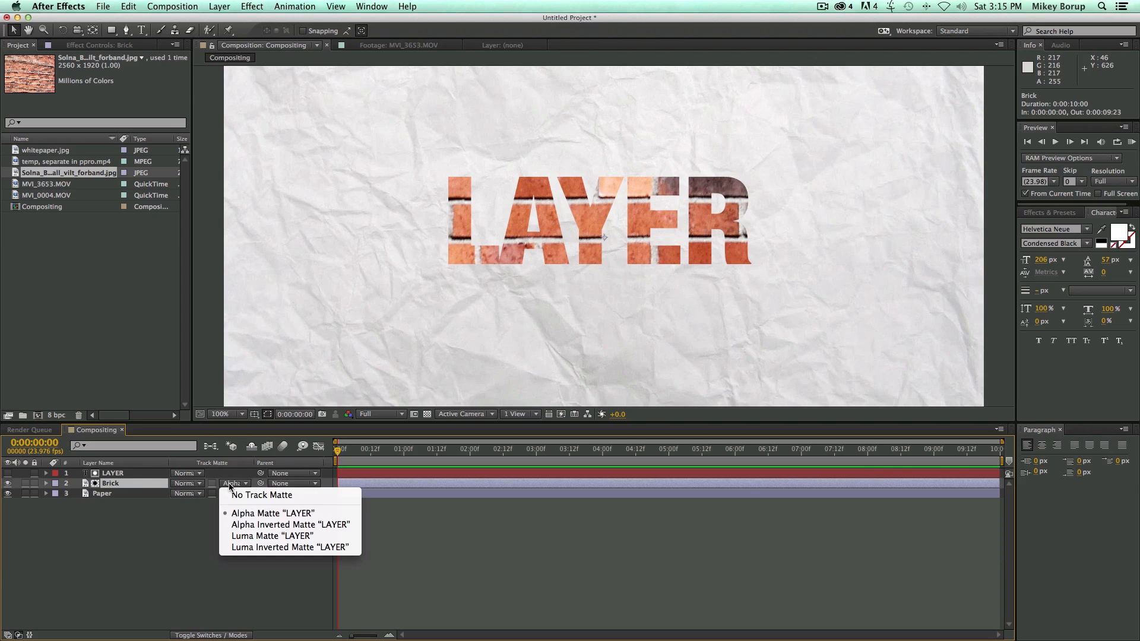
left_click(252, 524)
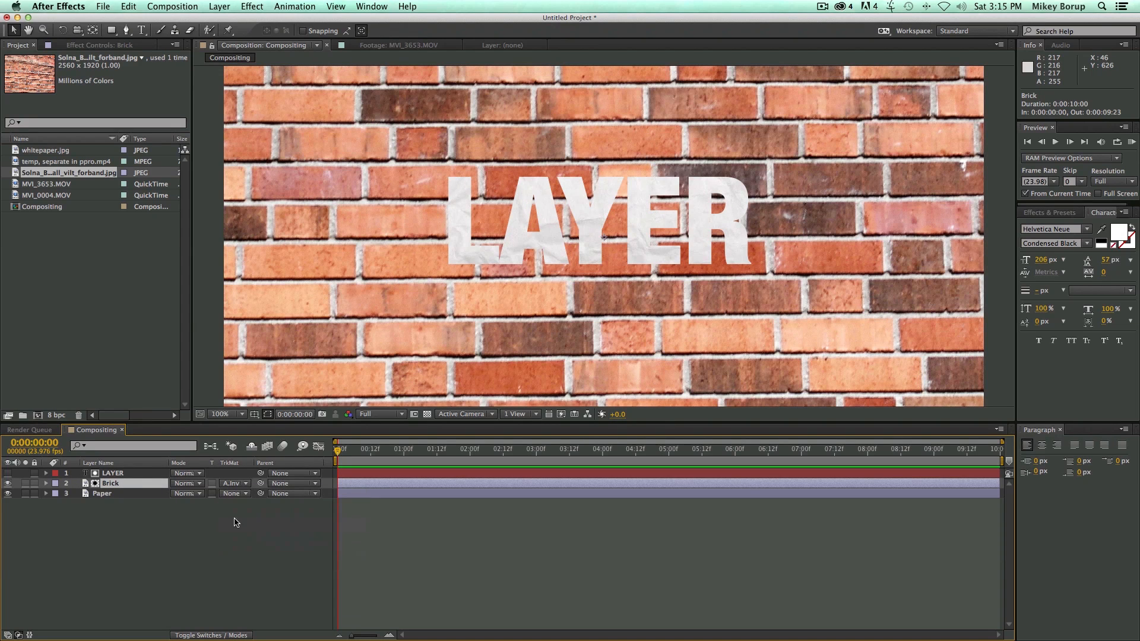
left_click(243, 483)
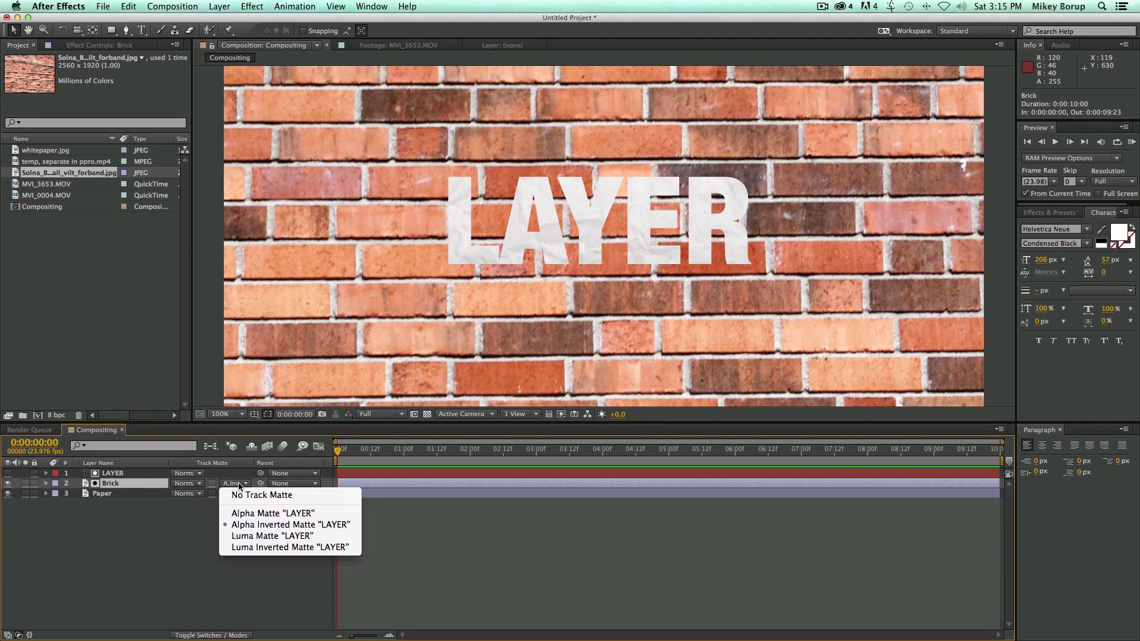
left_click(248, 514)
Keyframe the LAYER text's Position from the first frame to 60.0, 511.0 at 0:00:09:23.
left_click(121, 474)
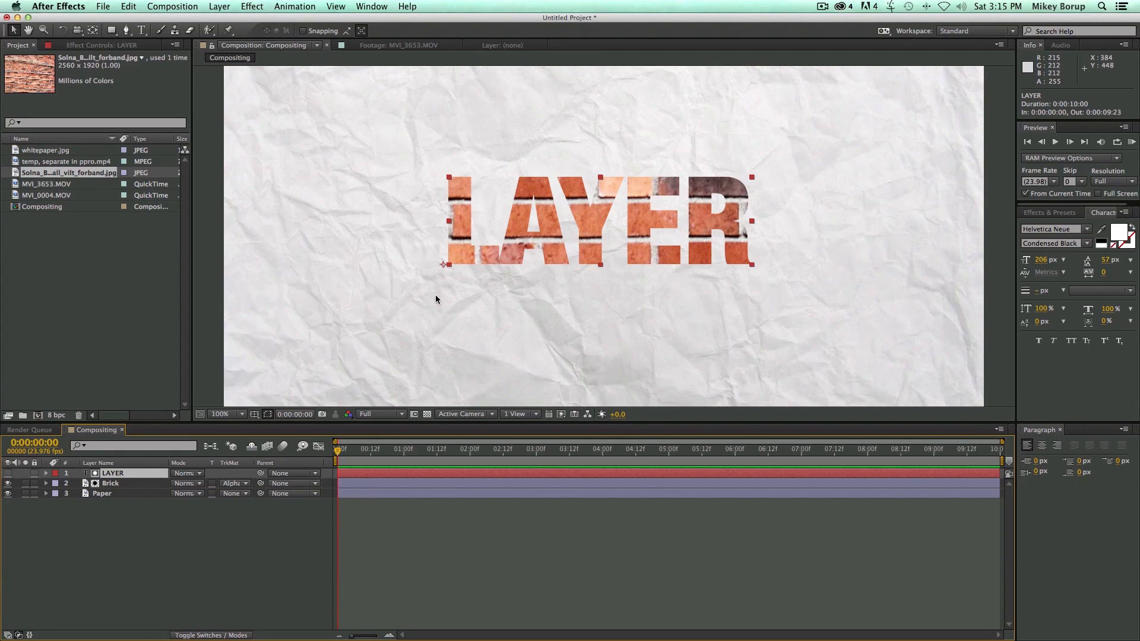
key("p")
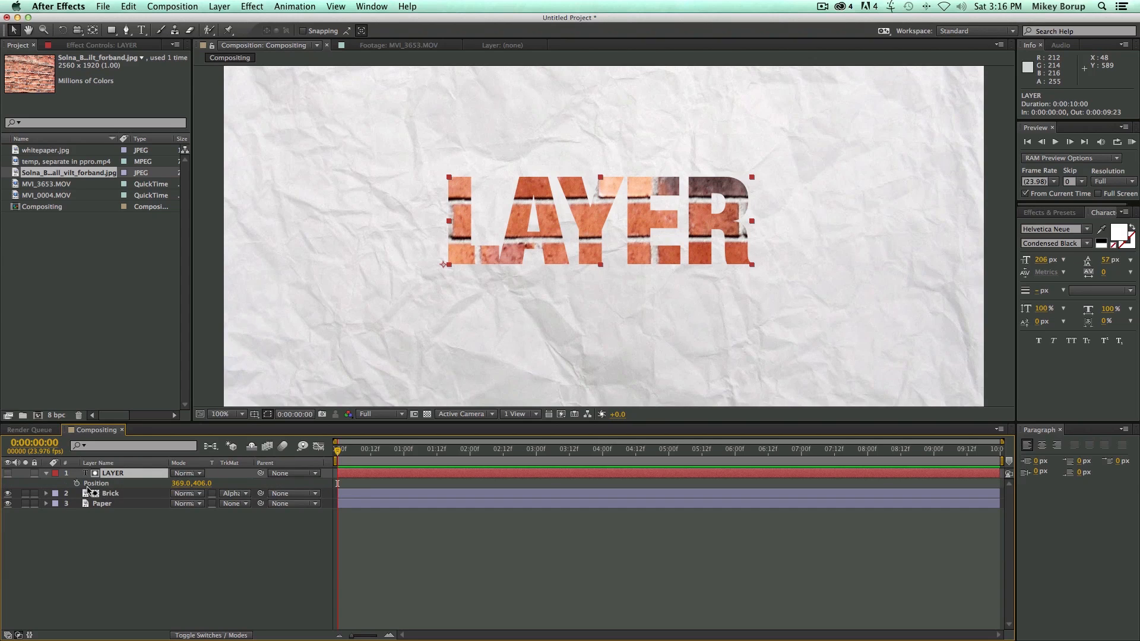
left_click(76, 484)
left_click_drag(495, 454, 1012, 450)
left_click_drag(593, 223, 411, 282)
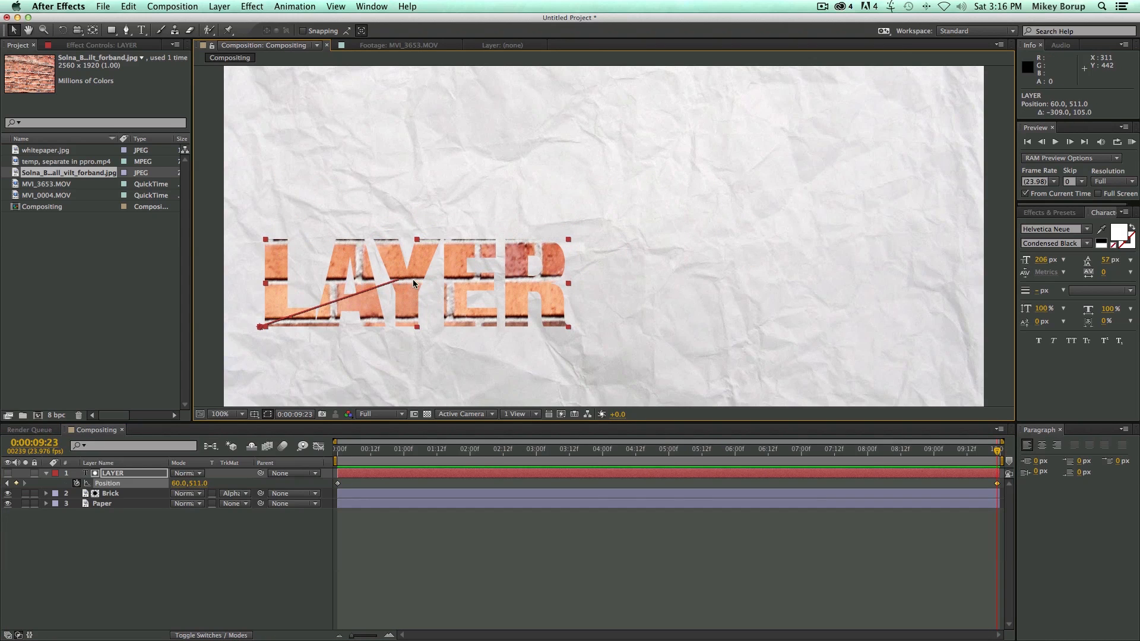
Keyframe the LAYER text's Scale from 100% at the first frame to 226% at 0:00:09:23.
left_click_drag(473, 450, 325, 443)
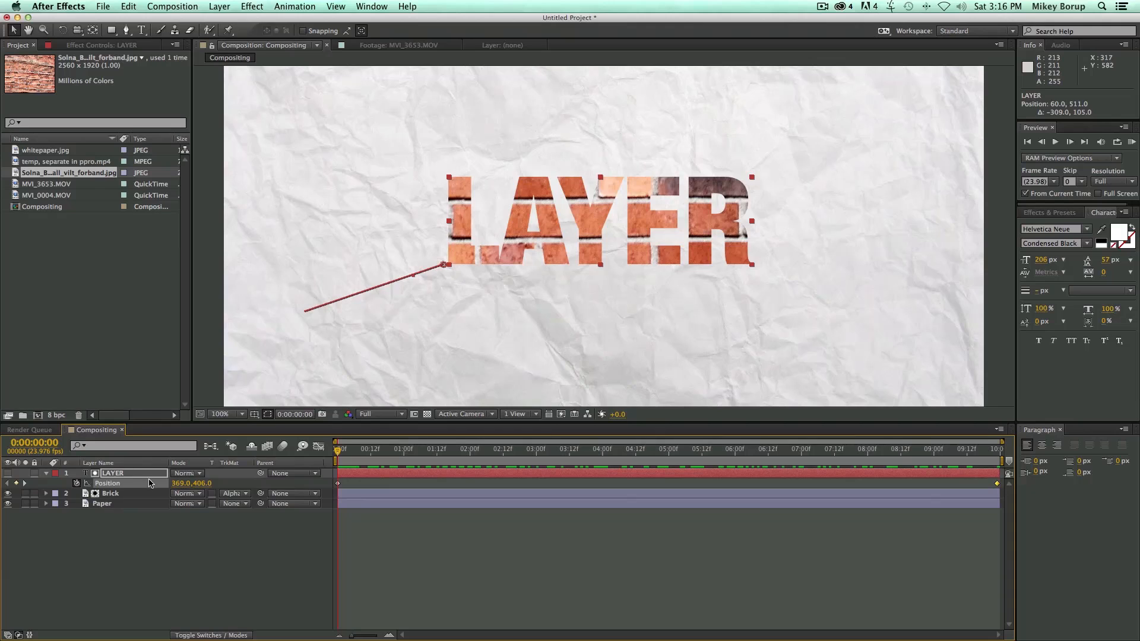
key("s")
left_click(76, 484)
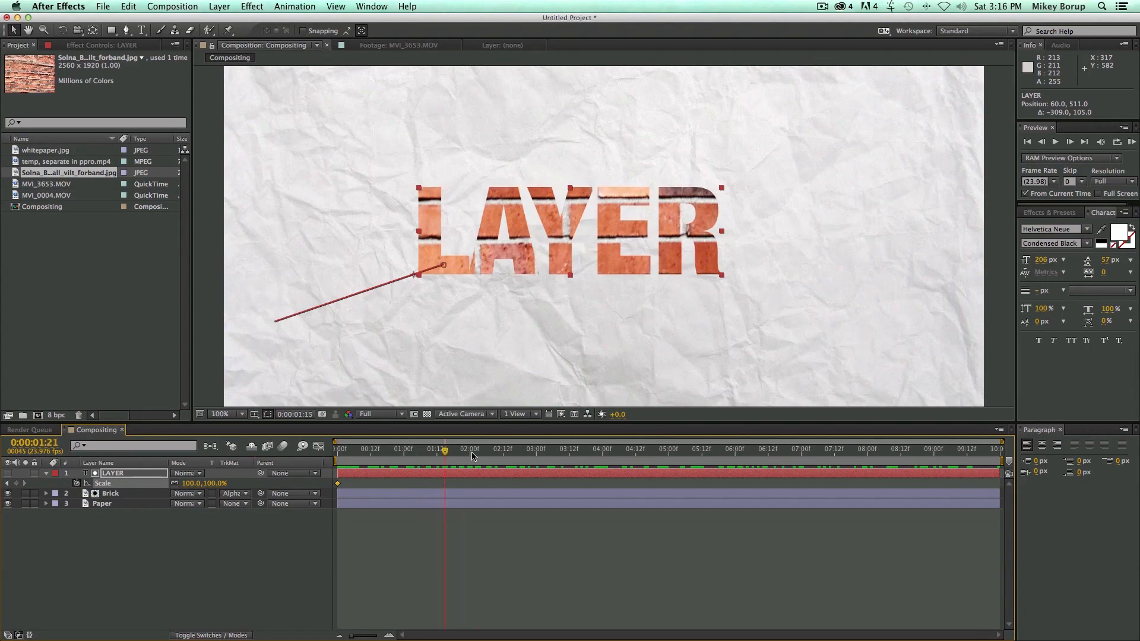
key("End")
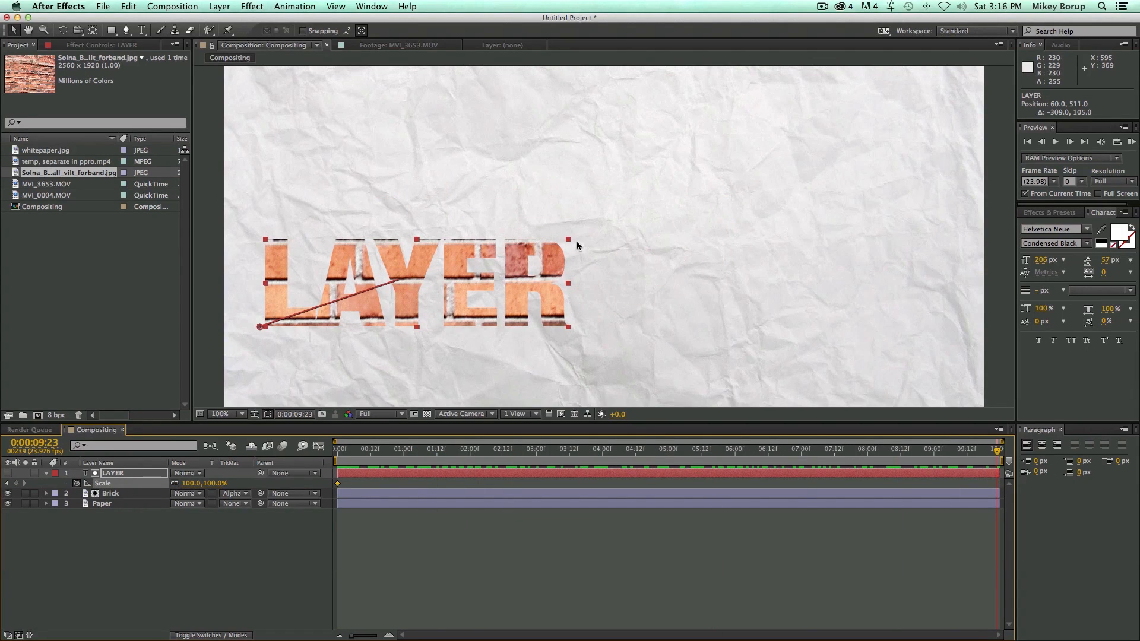
left_click_drag(568, 239, 783, 416)
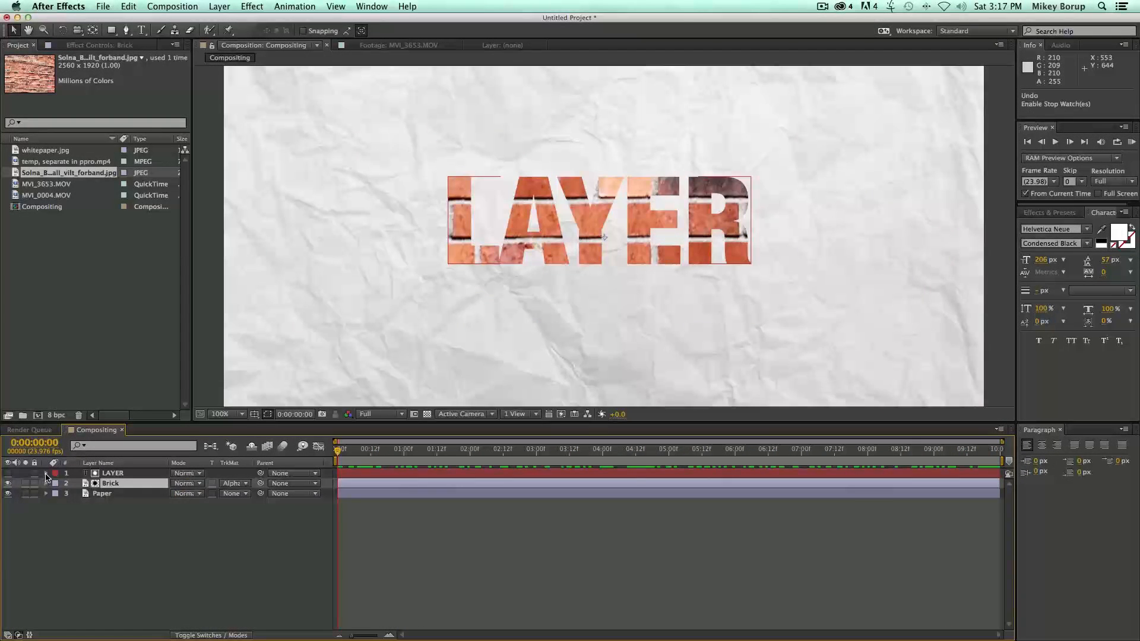
Animate the Brick layer's Position with keyframes so the bricks slide horizontally to the right between the first frame and 0:00:09:23.
left_click(47, 473)
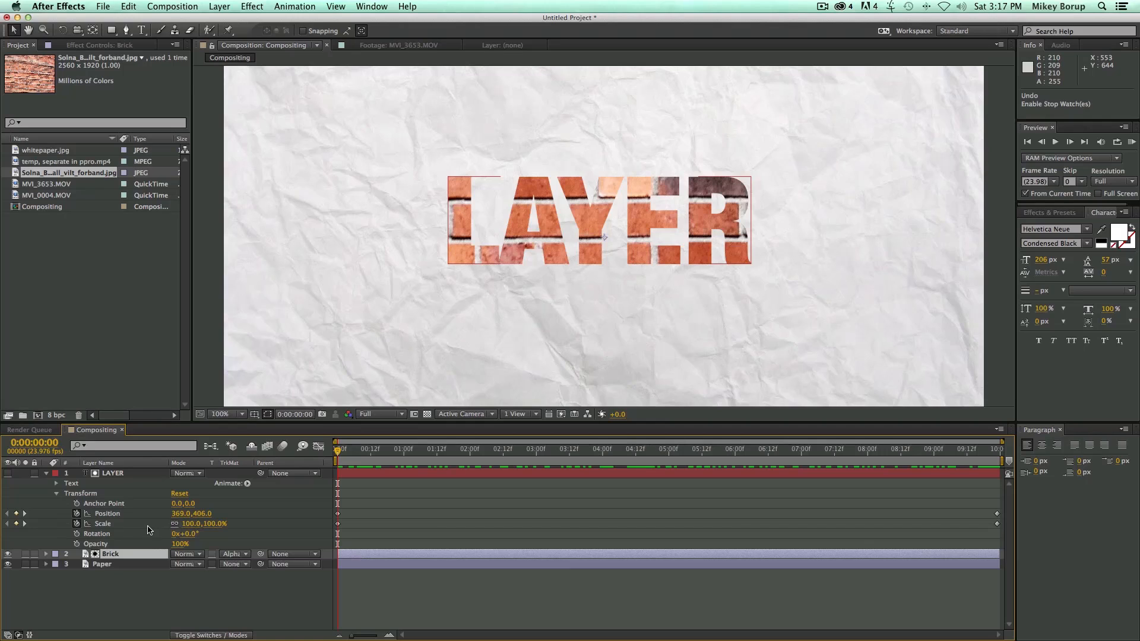
left_click(47, 474)
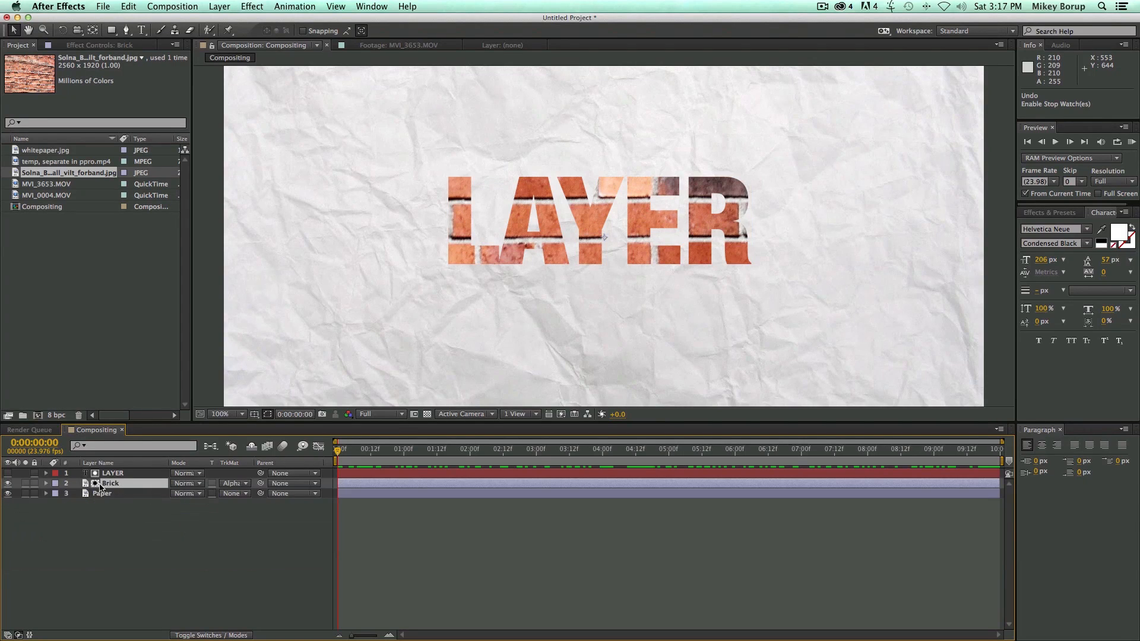
left_click(47, 483)
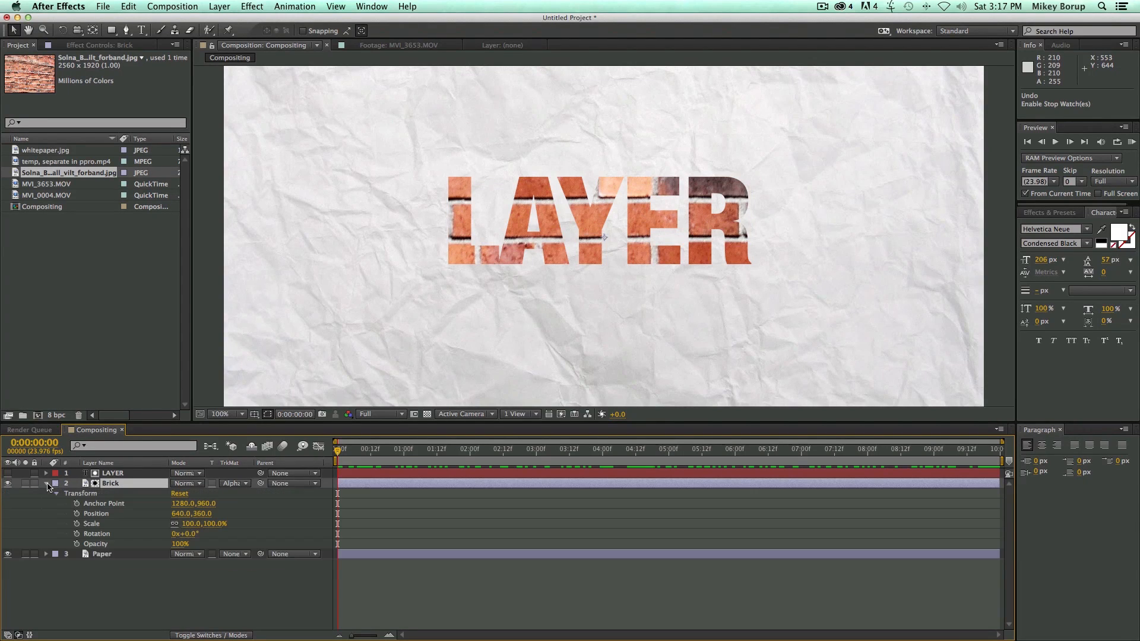
left_click(76, 515)
left_click_drag(443, 454, 1129, 484)
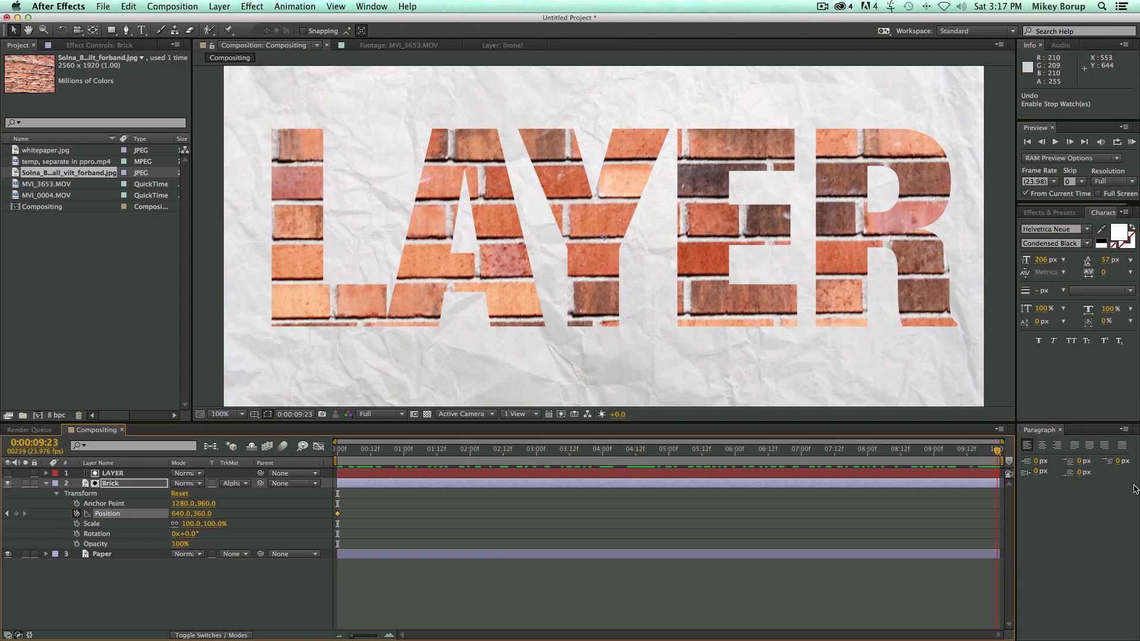
left_click_drag(175, 515, 413, 514)
Preview the bricks moving inside the growing text from the start of the composition.
key("space")
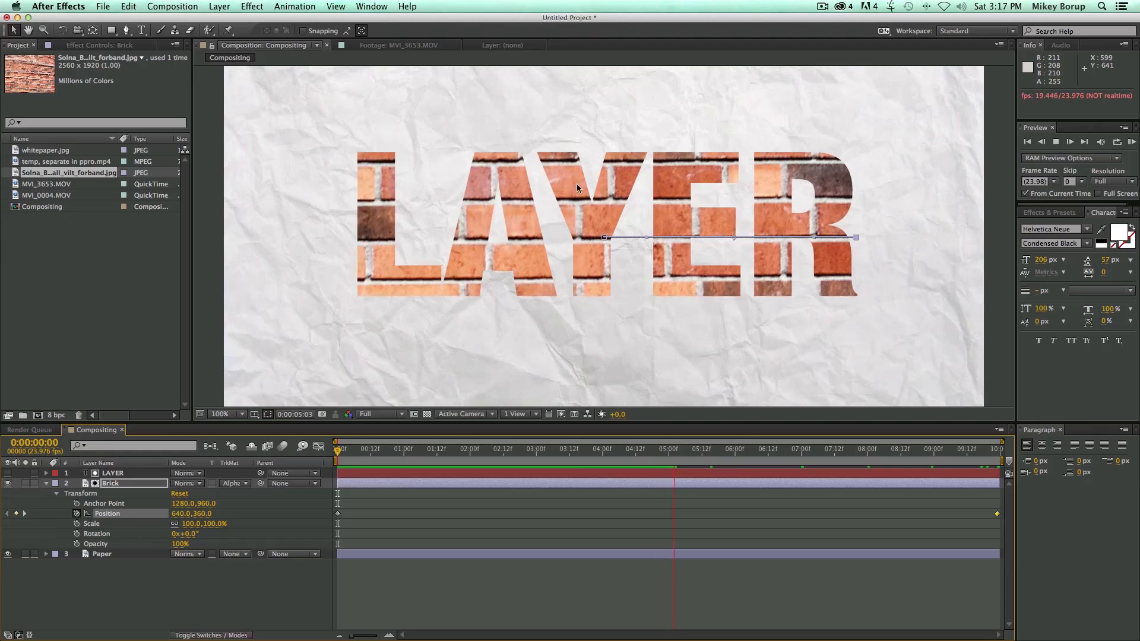
left_click(654, 603)
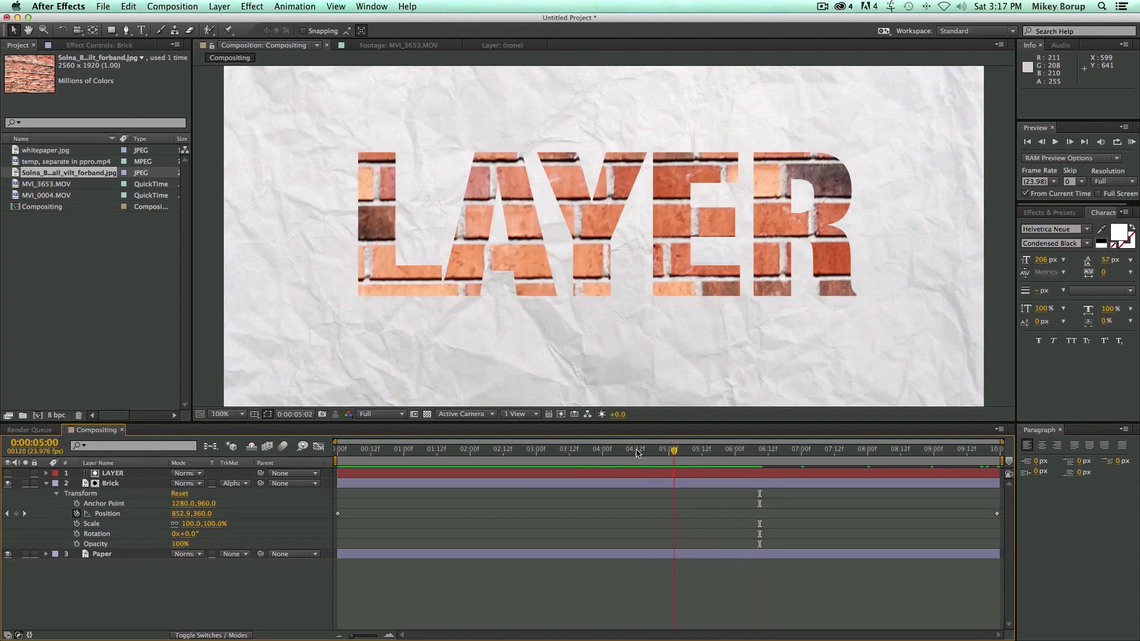
key("Home")
key("space")
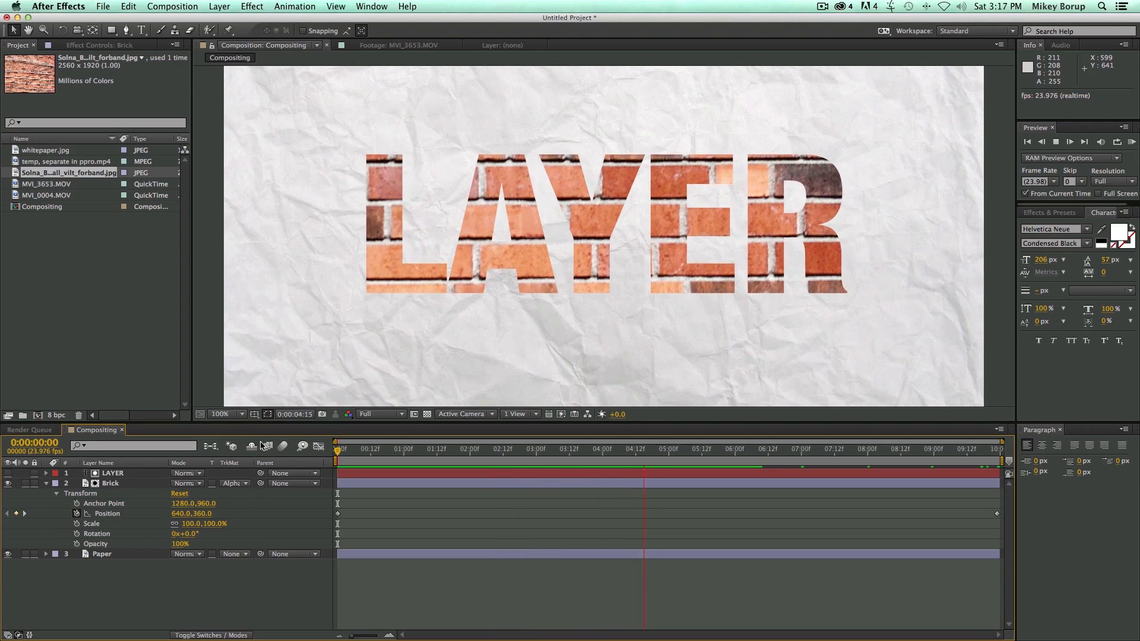
key("space")
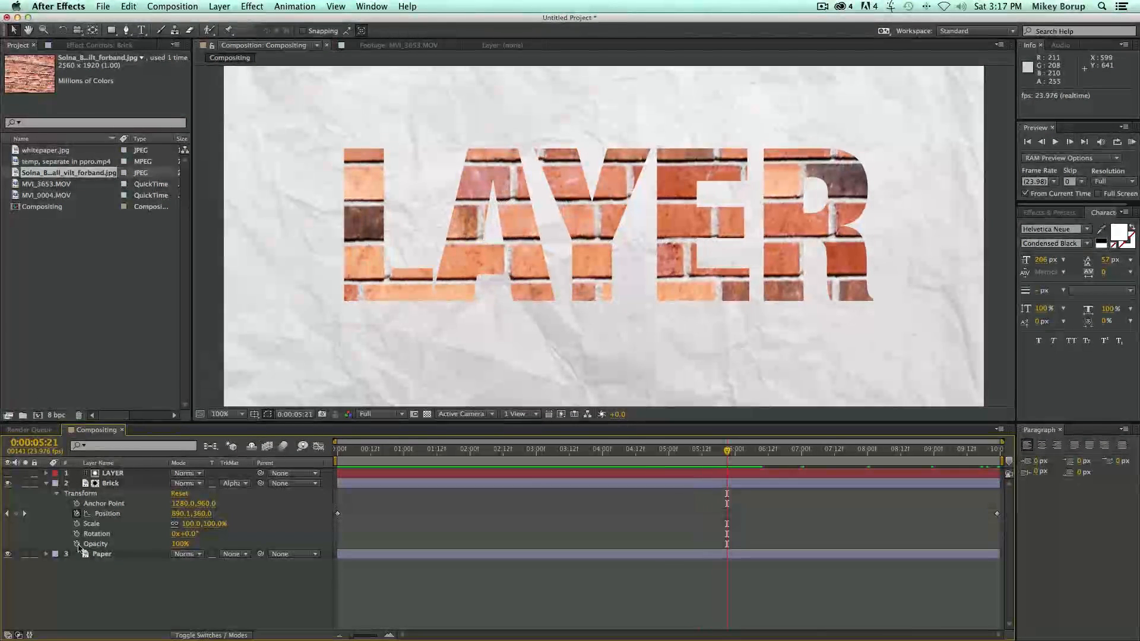
Duplicate the Paper layer and place the copy at the top of the layer stack.
left_click(127, 554)
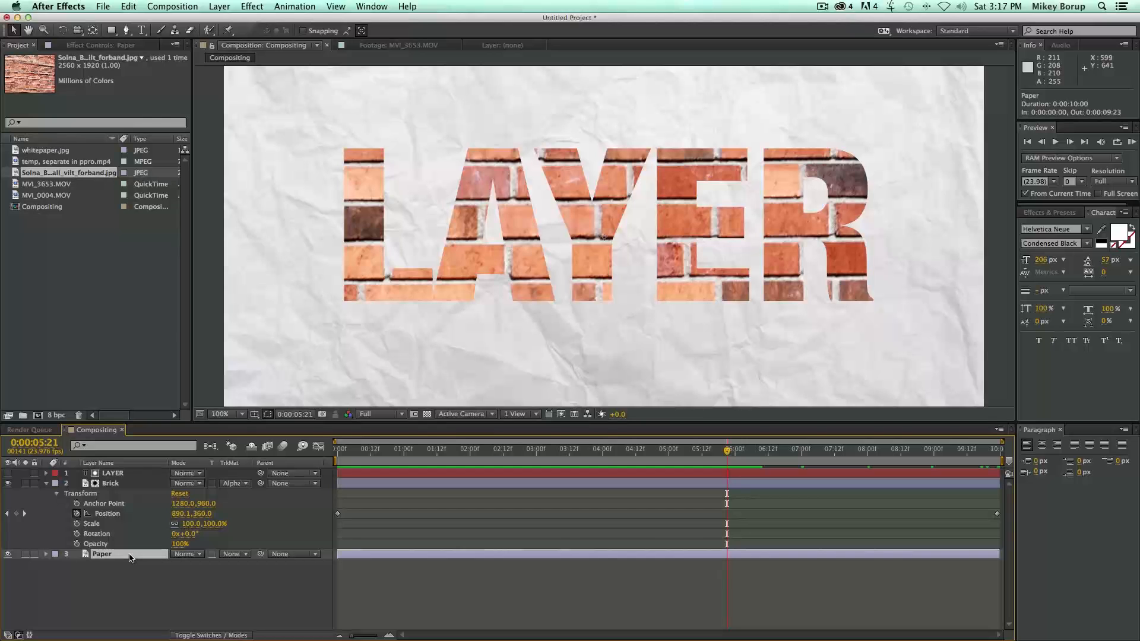
key("ctrl+d")
left_click_drag(130, 555, 133, 473)
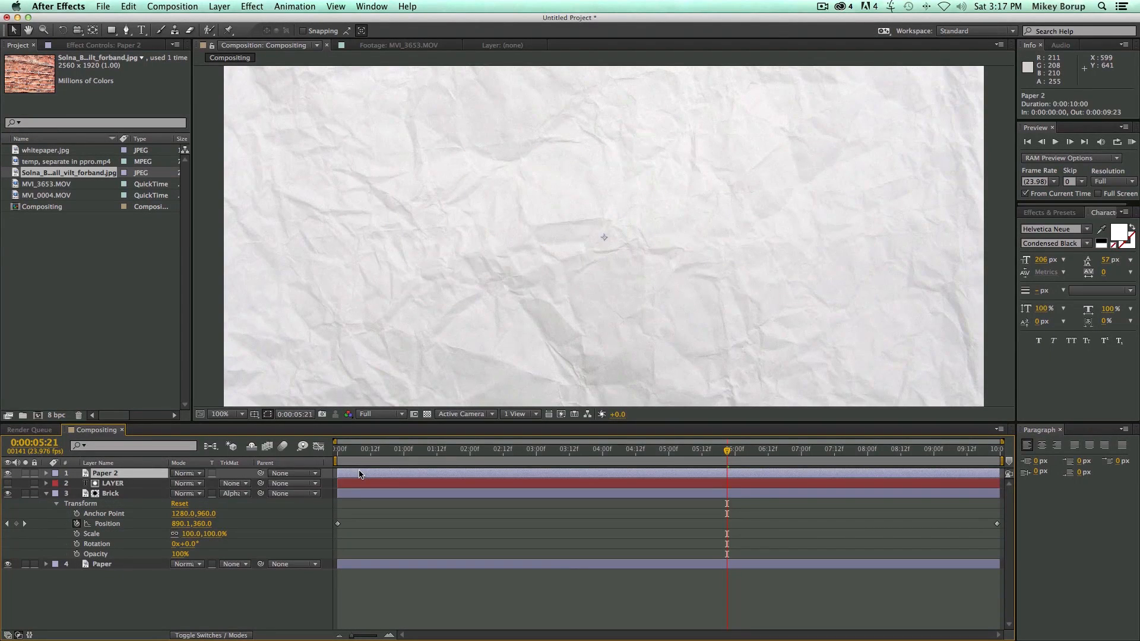
Apply Brightness & Contrast to the Paper 2 layer with Brightness -93 and Contrast 100.
left_click(251, 6)
mouse_move(294, 122)
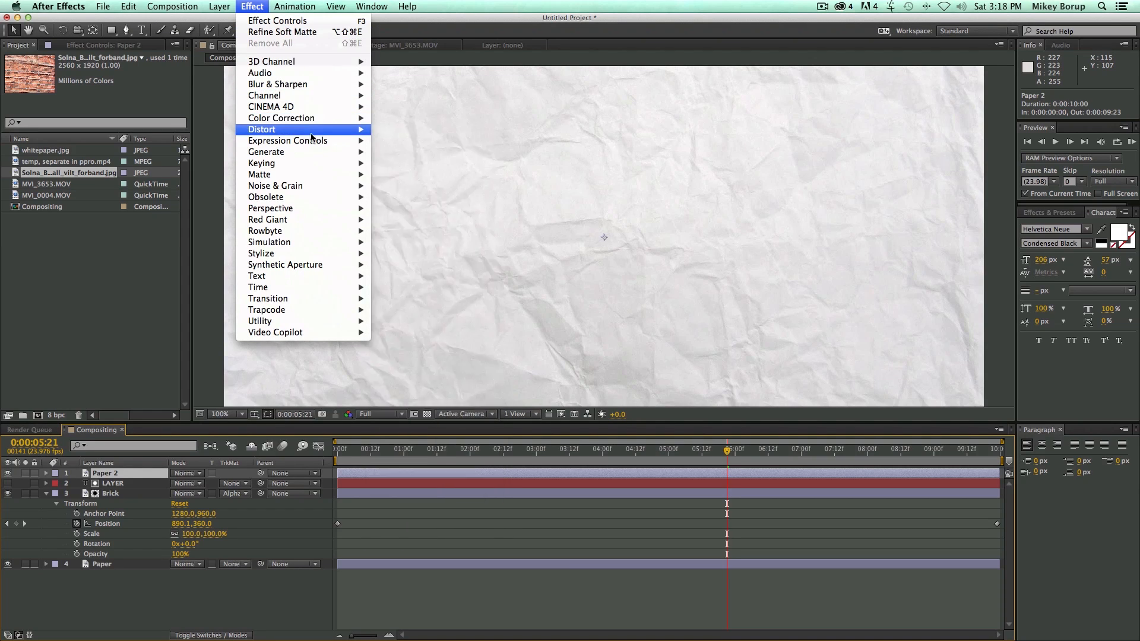
left_click(426, 163)
left_click_drag(108, 79, 246, 97)
left_click_drag(114, 81, 74, 81)
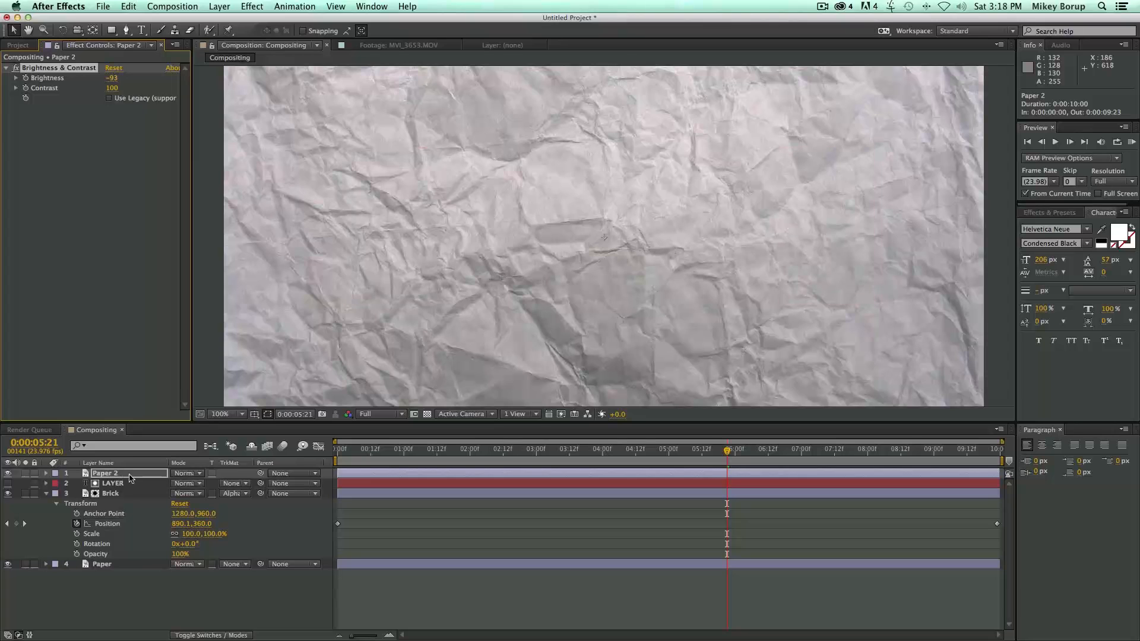
Set the Paper 2 layer's blending mode to Multiply and preview the creases over the brick text.
left_click(198, 473)
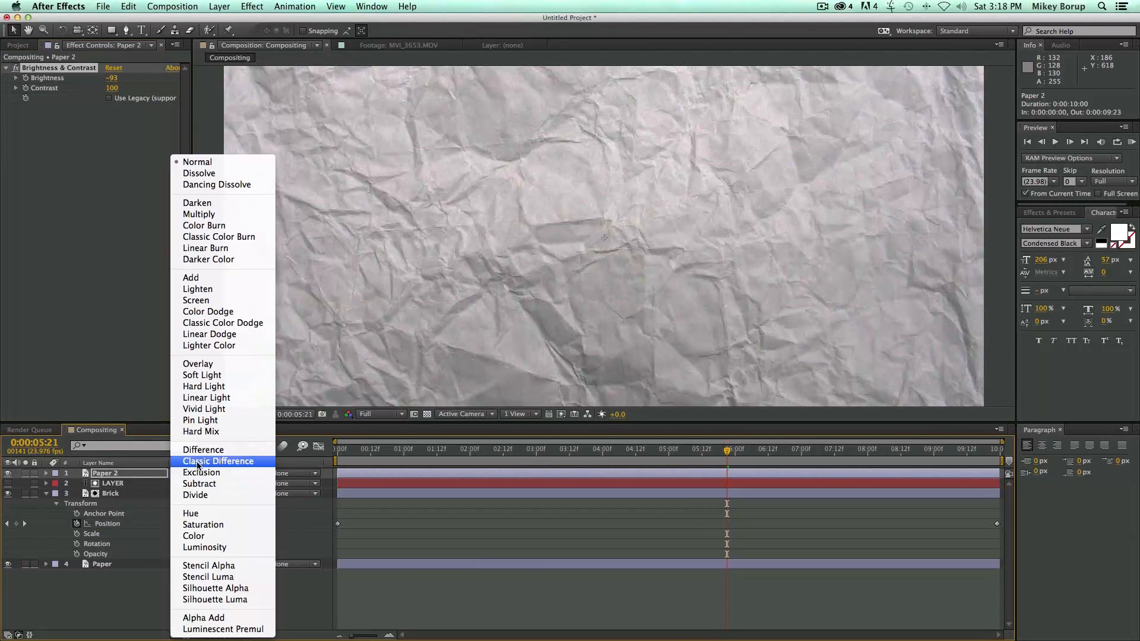
left_click(198, 215)
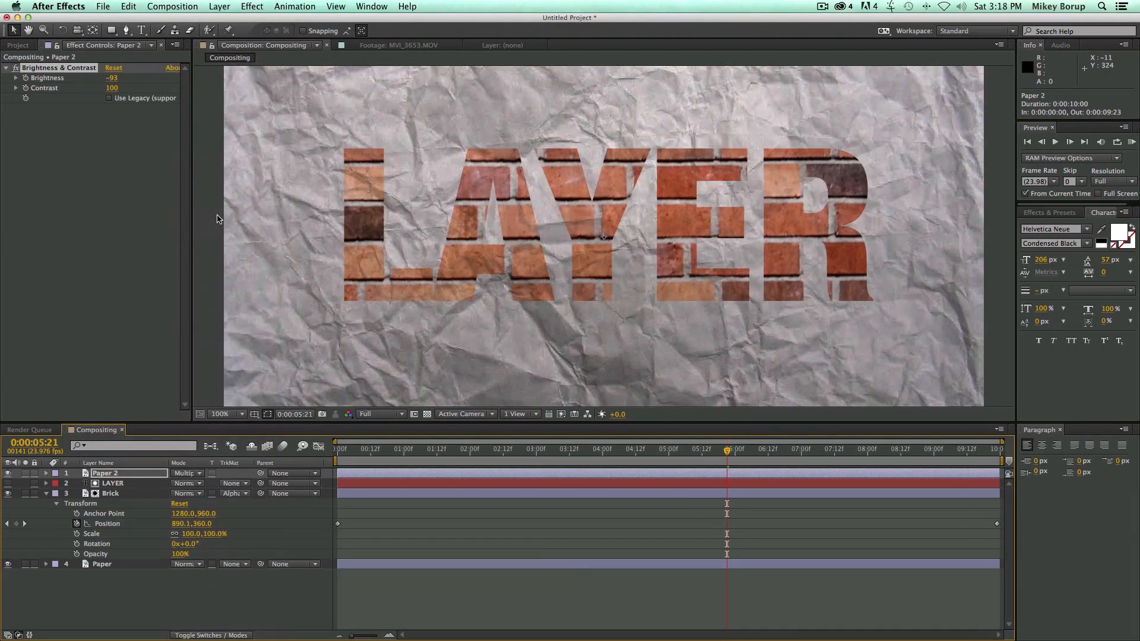
key("space")
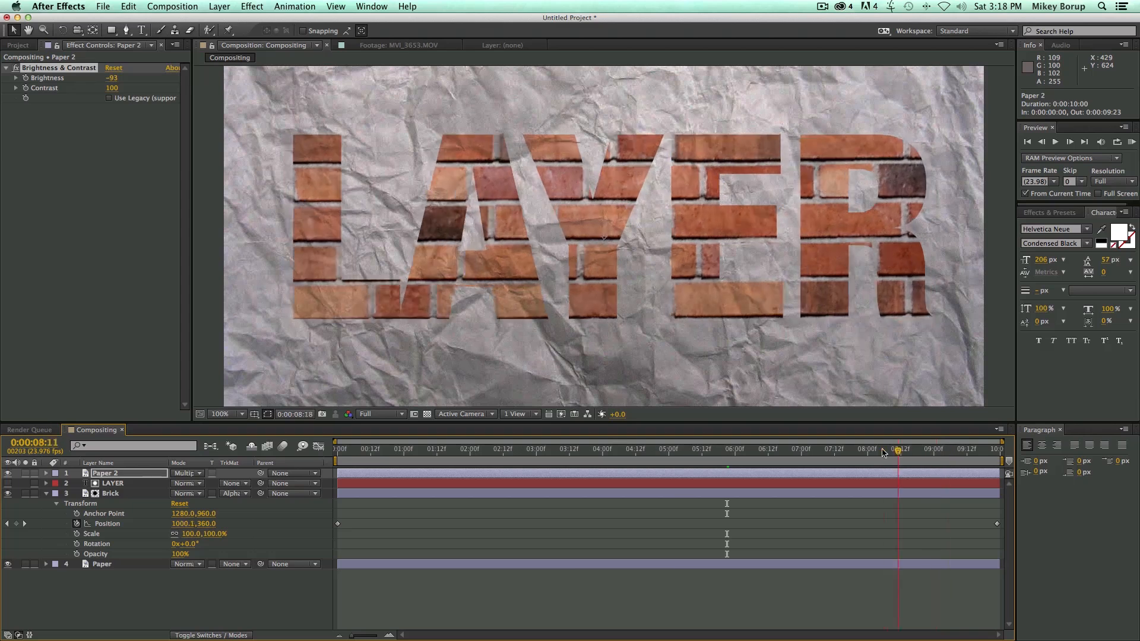
key("space")
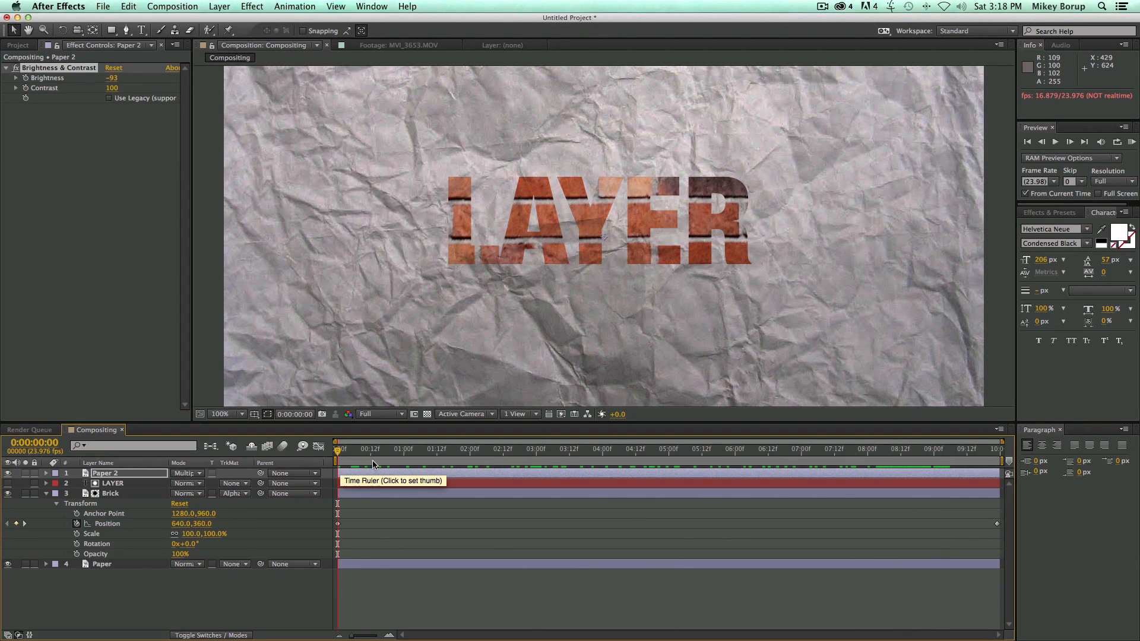
left_click_drag(364, 456, 295, 472)
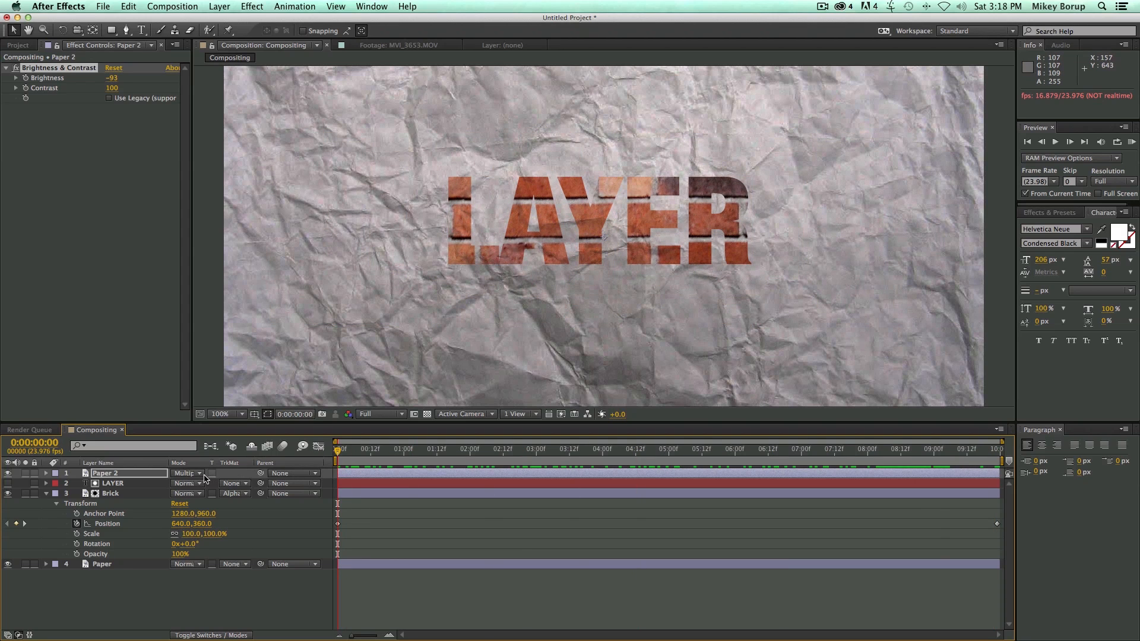
Duplicate the LAYER text layer and move the copy above Paper 2.
left_click(134, 484)
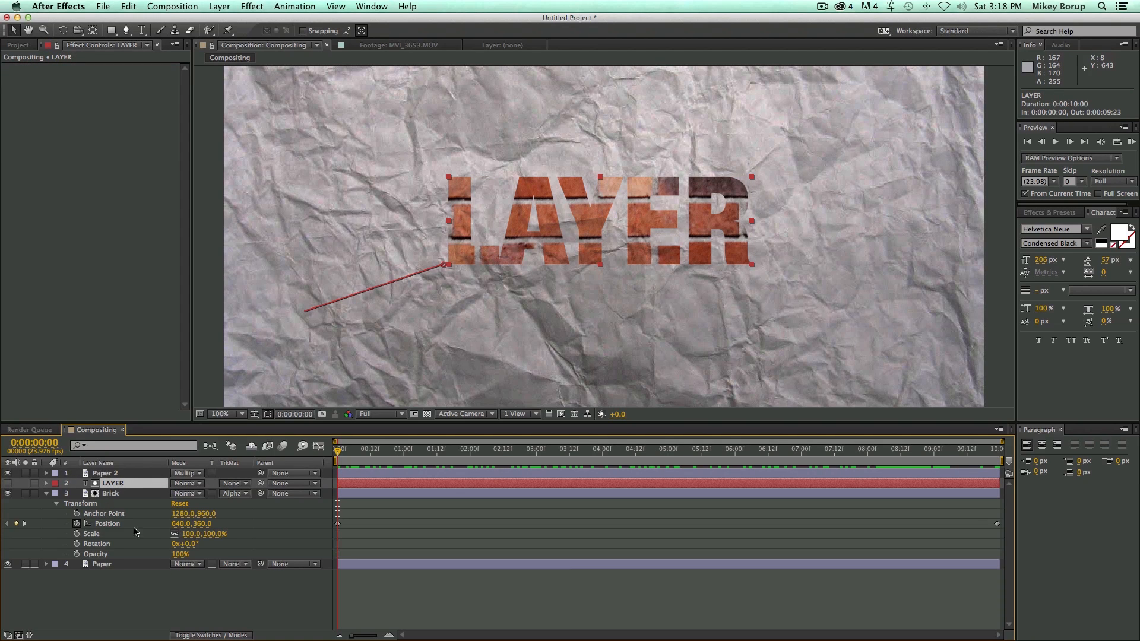
key("super+d")
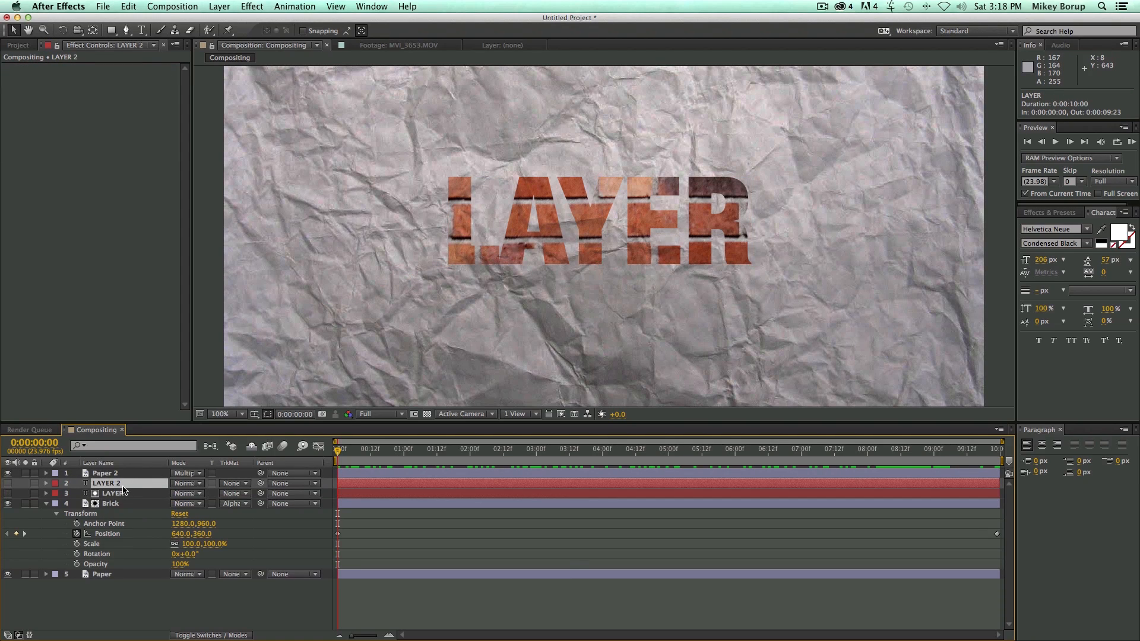
left_click_drag(124, 488, 126, 475)
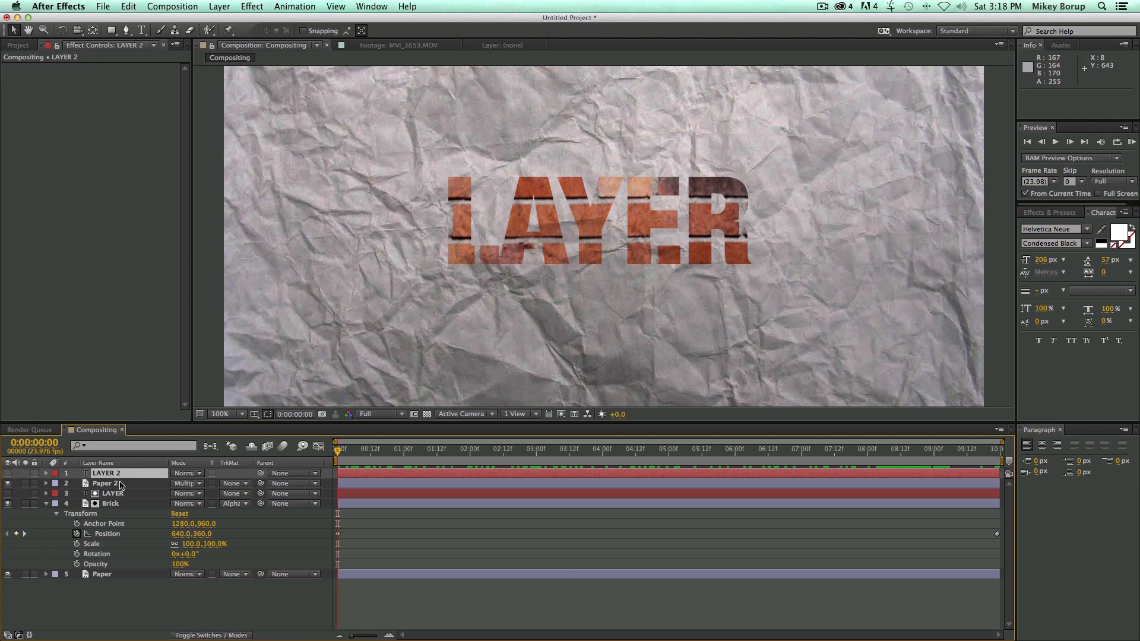
Set the Paper 2 layer's track matte to Alpha Matte "LAYER 2" and preview the result.
left_click(120, 484)
left_click(237, 483)
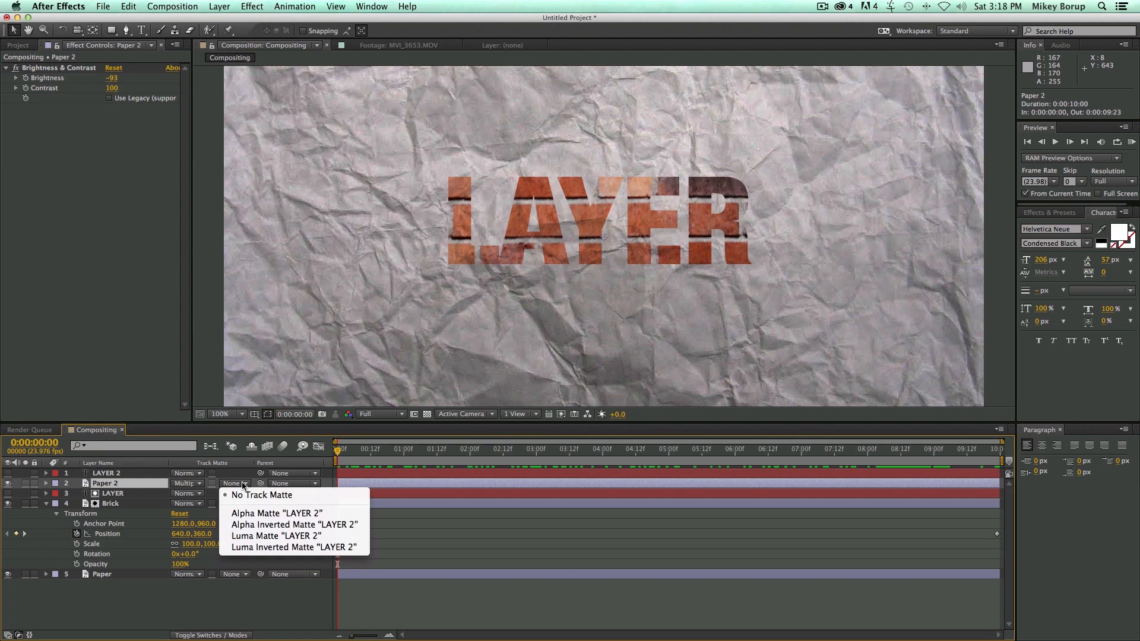
left_click(255, 515)
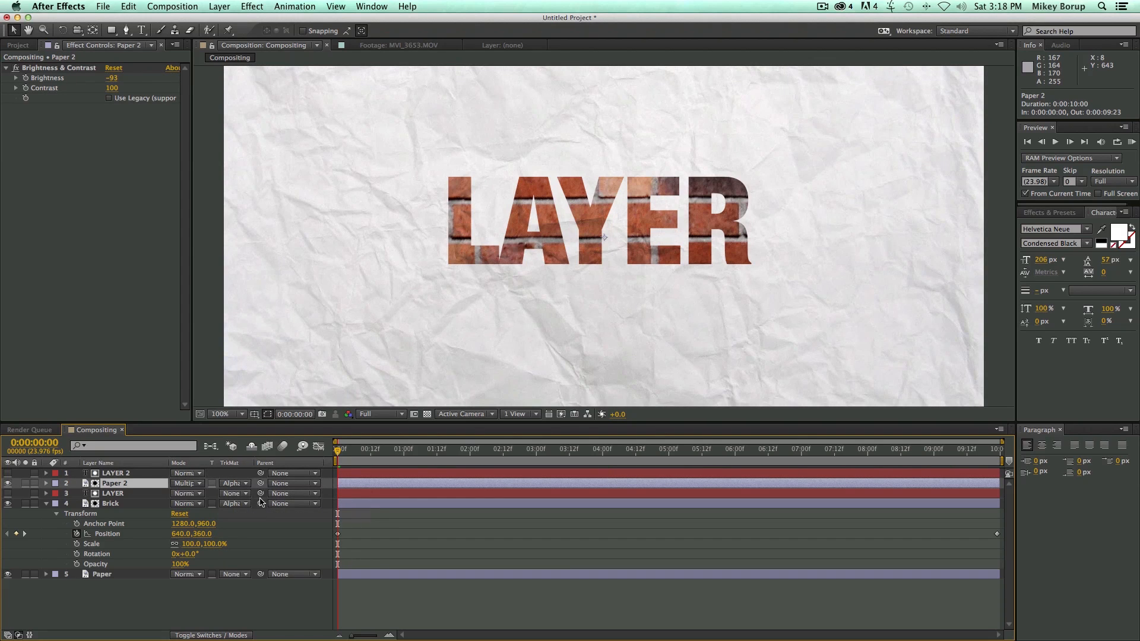
key("space")
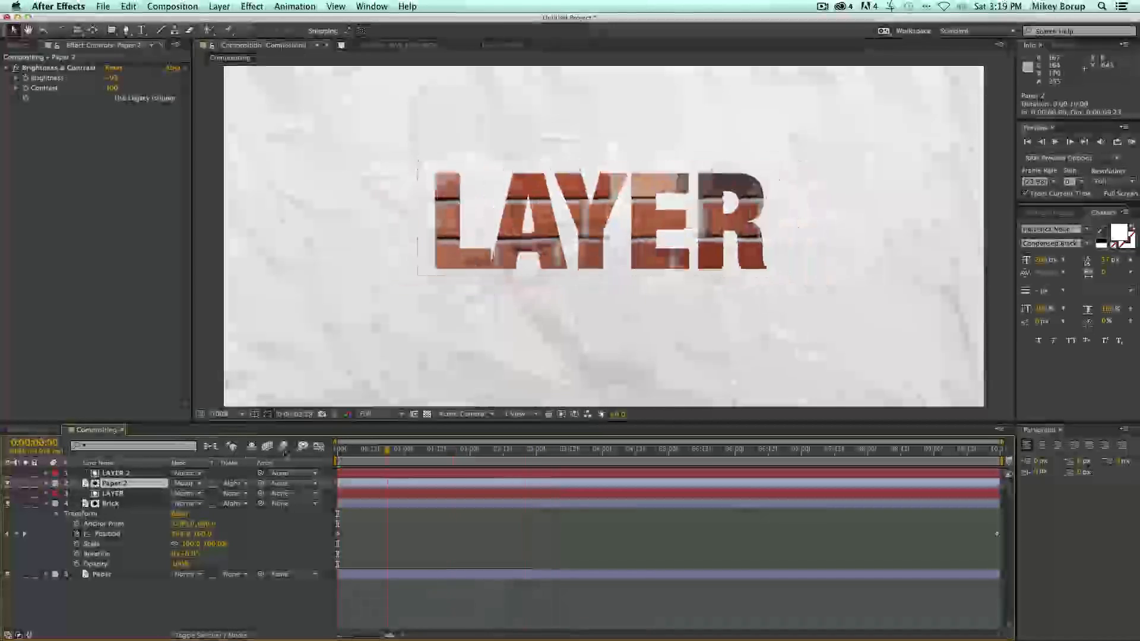
key("space")
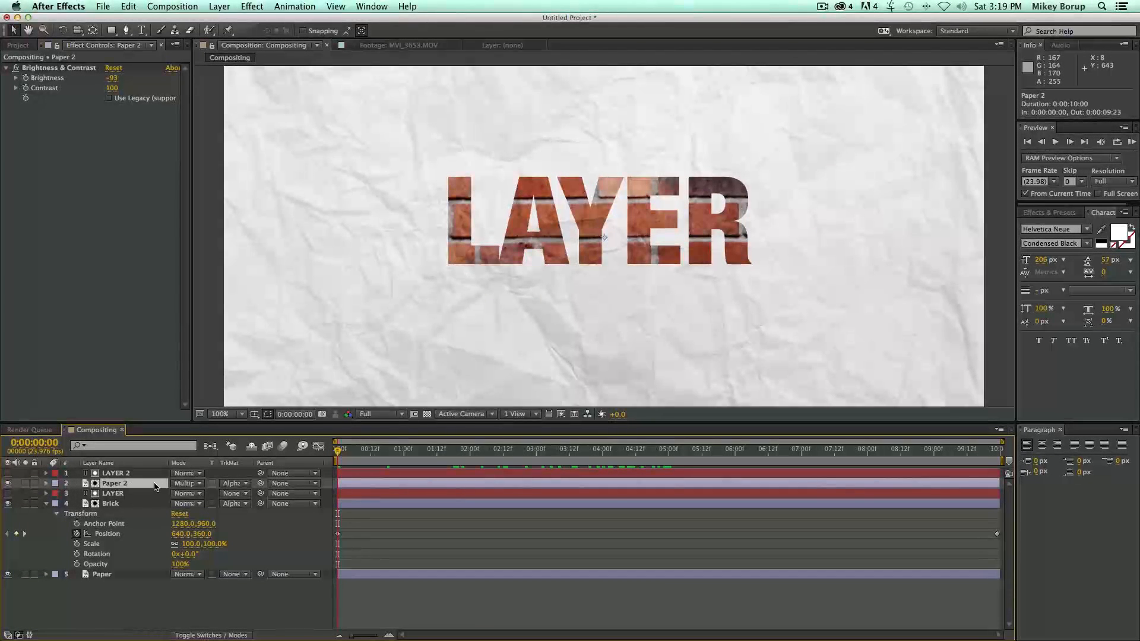
Parent the Paper 2 layer to LAYER 2 and play back the animation.
left_click_drag(261, 486, 116, 476)
key("space")
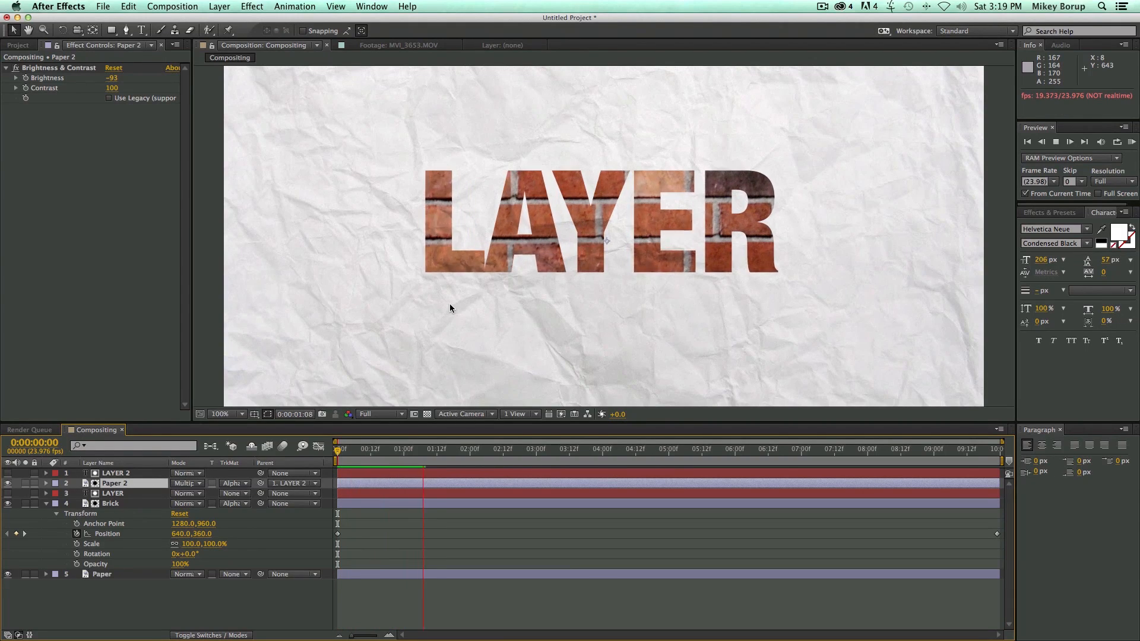
key("space")
Hide the Brick layer and preview the animated paper-textured text from the first frame.
left_click(113, 504)
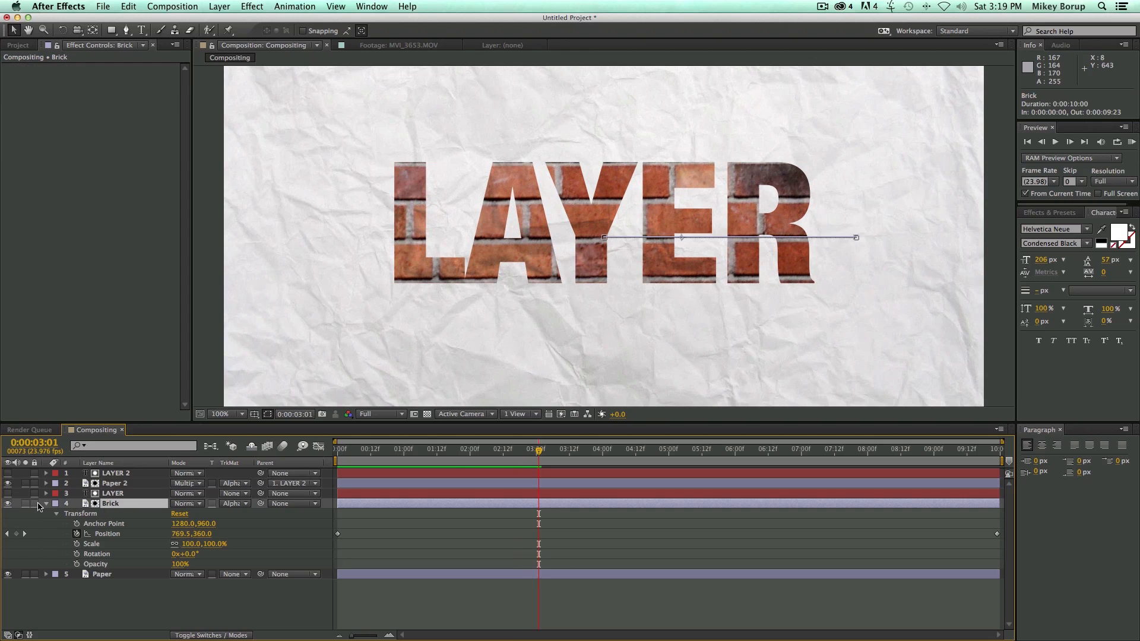
left_click(8, 503)
key("space")
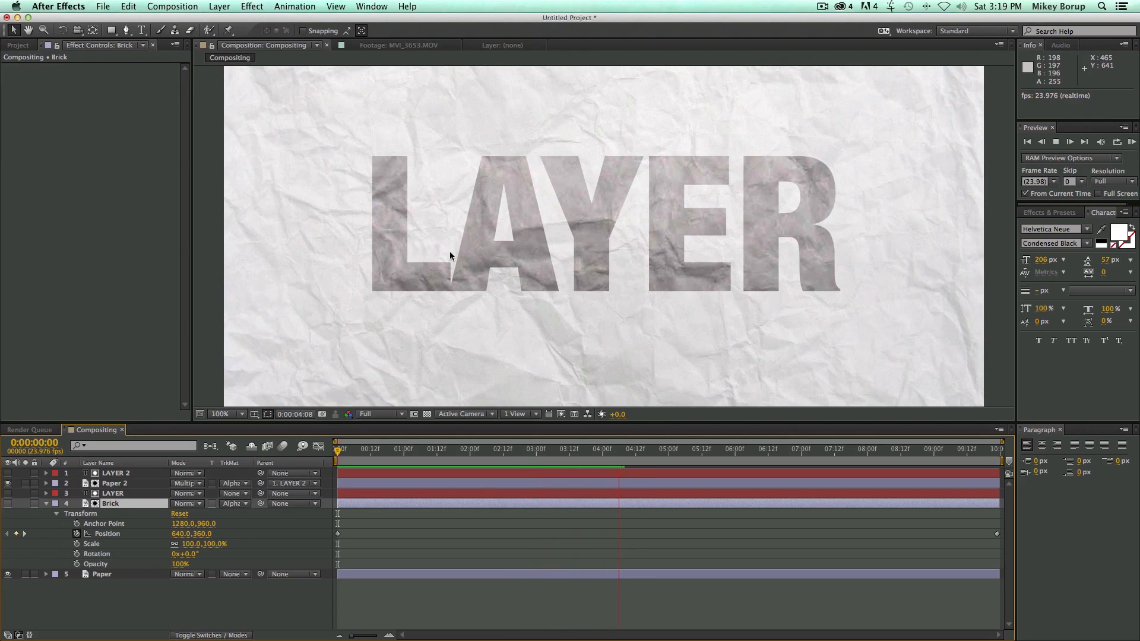
key("space")
left_click_drag(666, 453, 223, 460)
key("space")
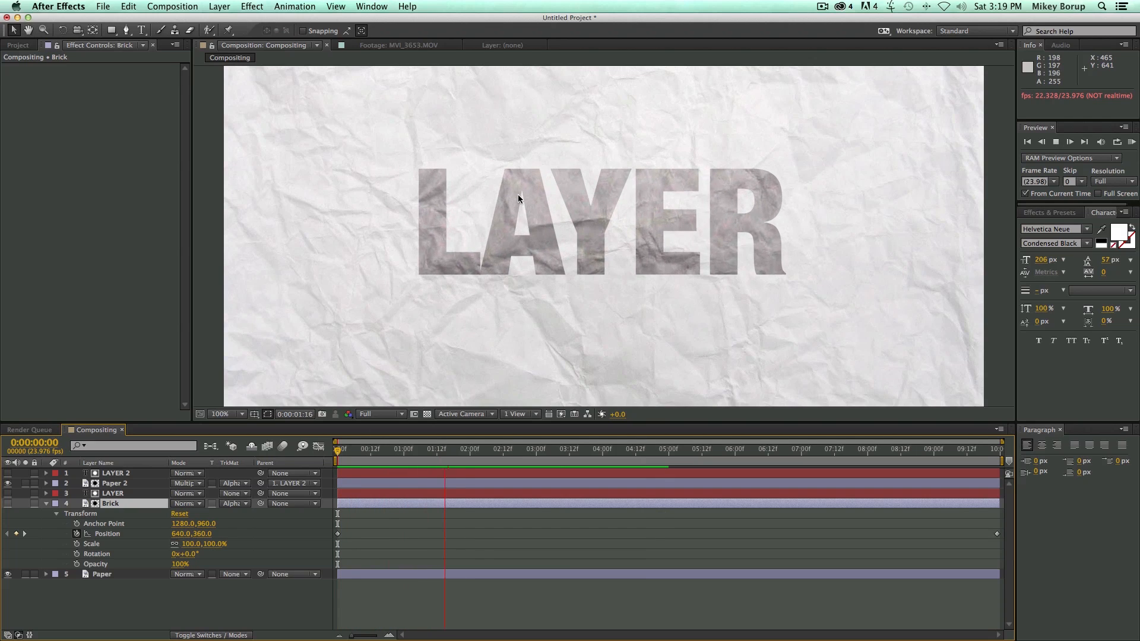
key("space")
left_click_drag(451, 452, 327, 454)
key("space")
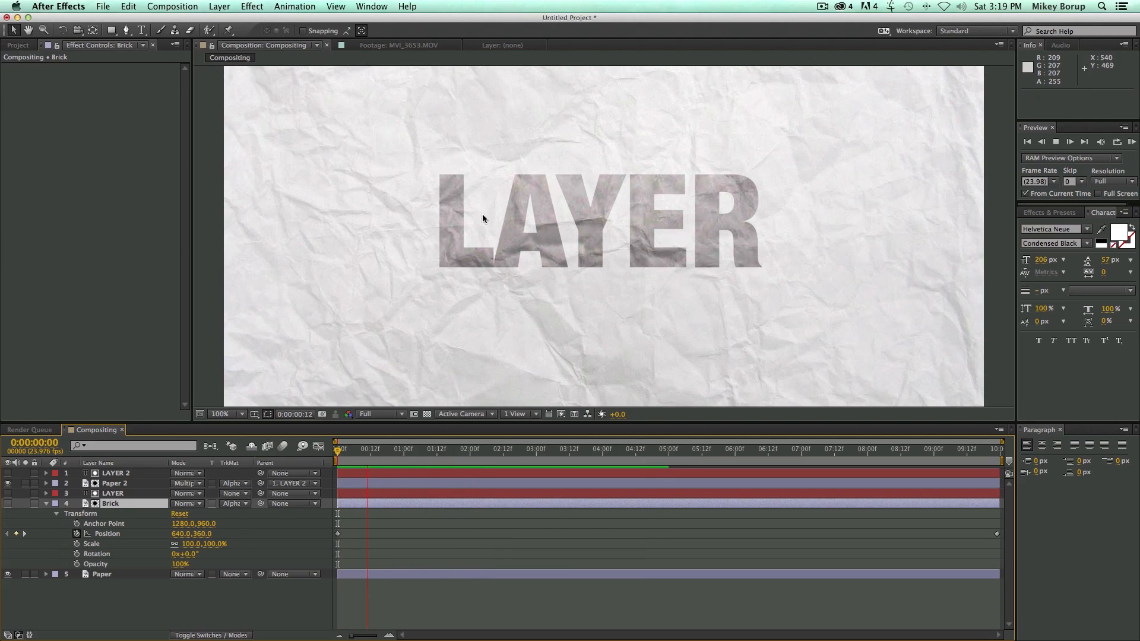
Make the Brick layer visible again and preview the brick-filled text animation.
key("space")
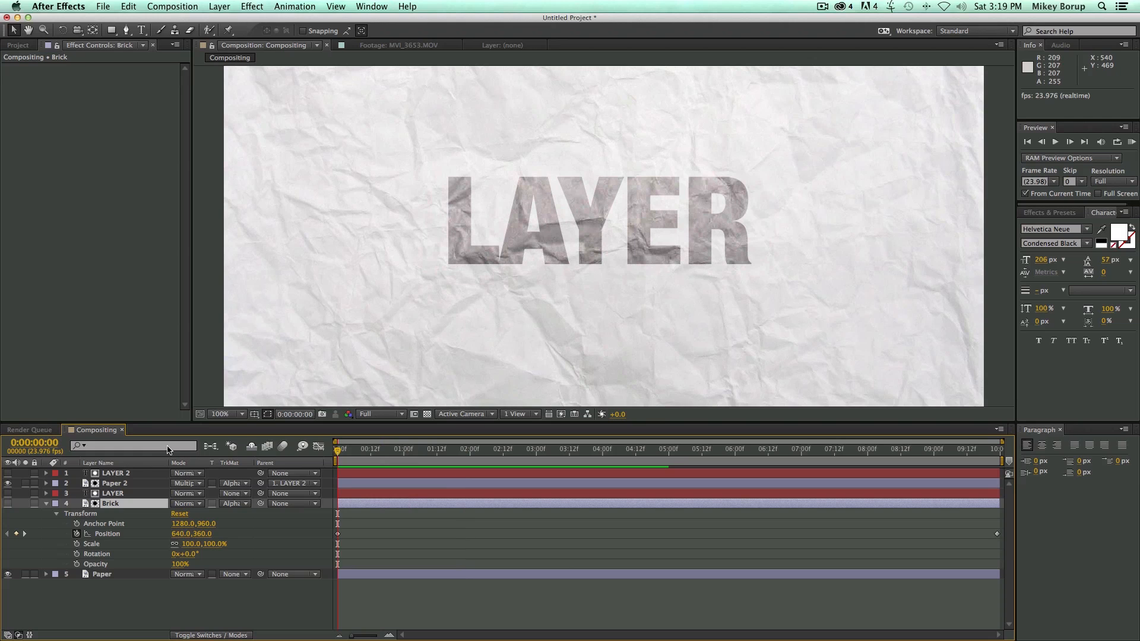
left_click(8, 504)
key("space")
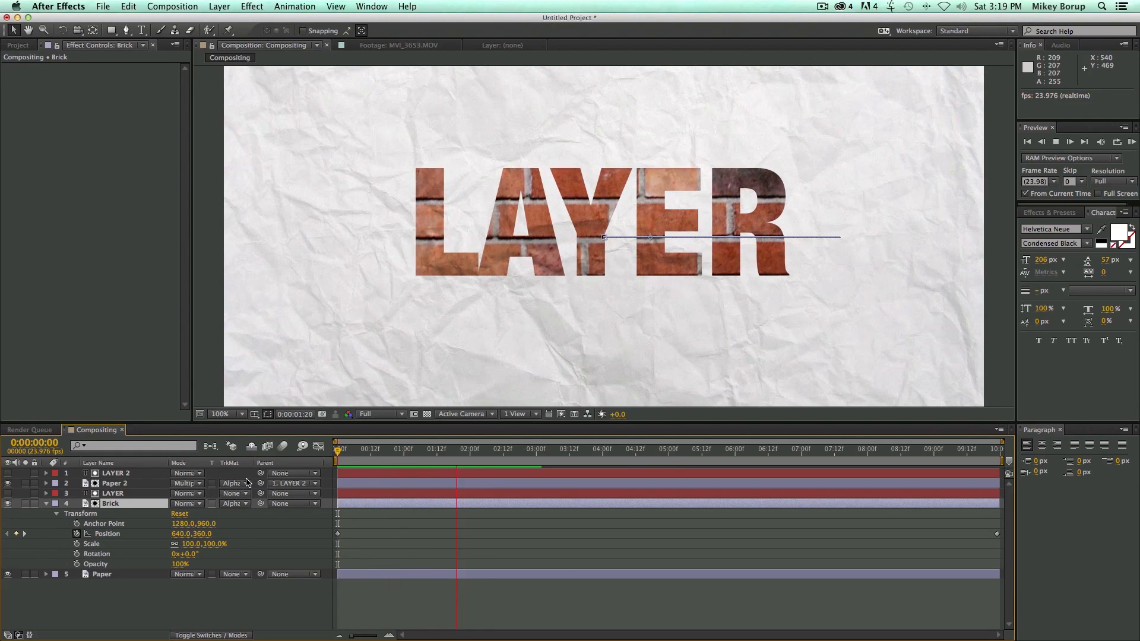
key("space")
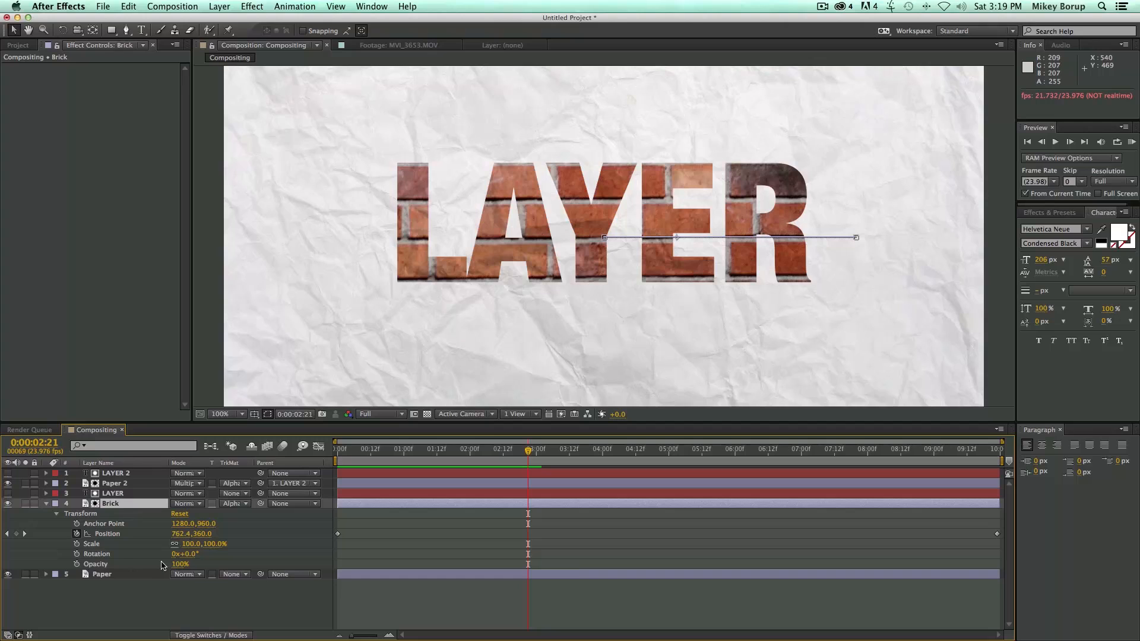
Lower the Brick layer's opacity to 30% and preview the blend with the paper texture from the first frame.
left_click_drag(180, 564, 138, 568)
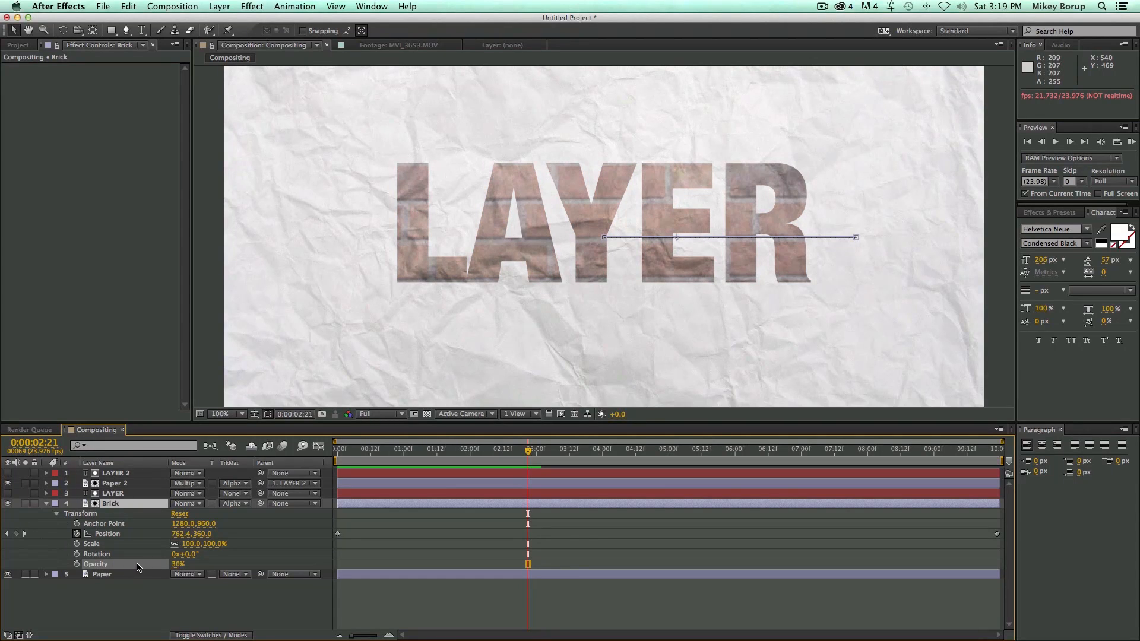
key("Home")
key("space")
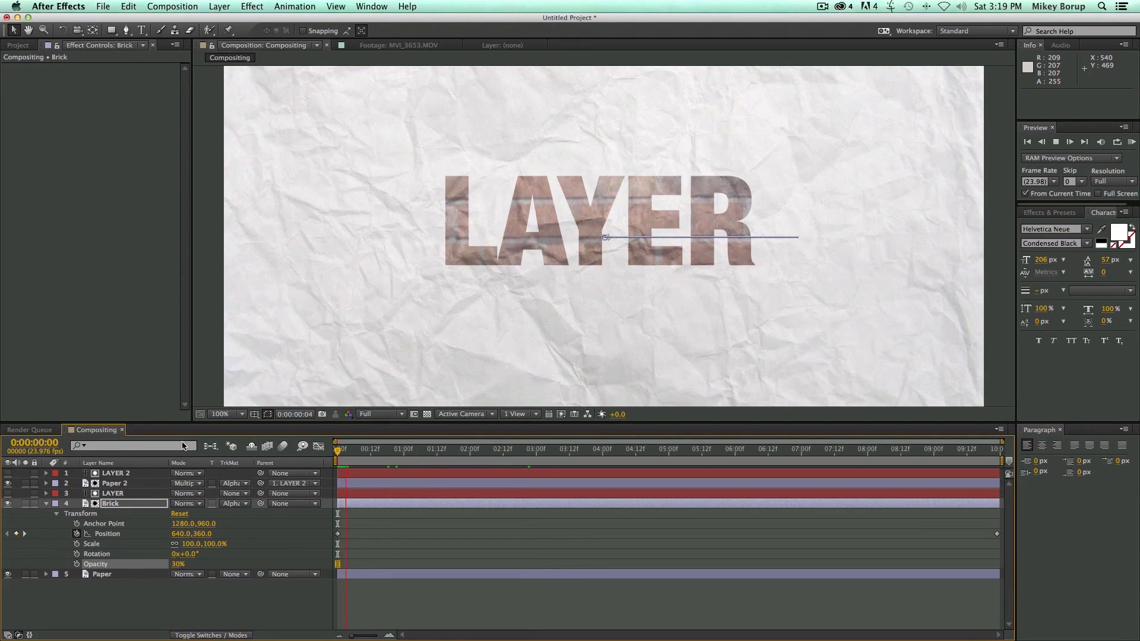
left_click(365, 604)
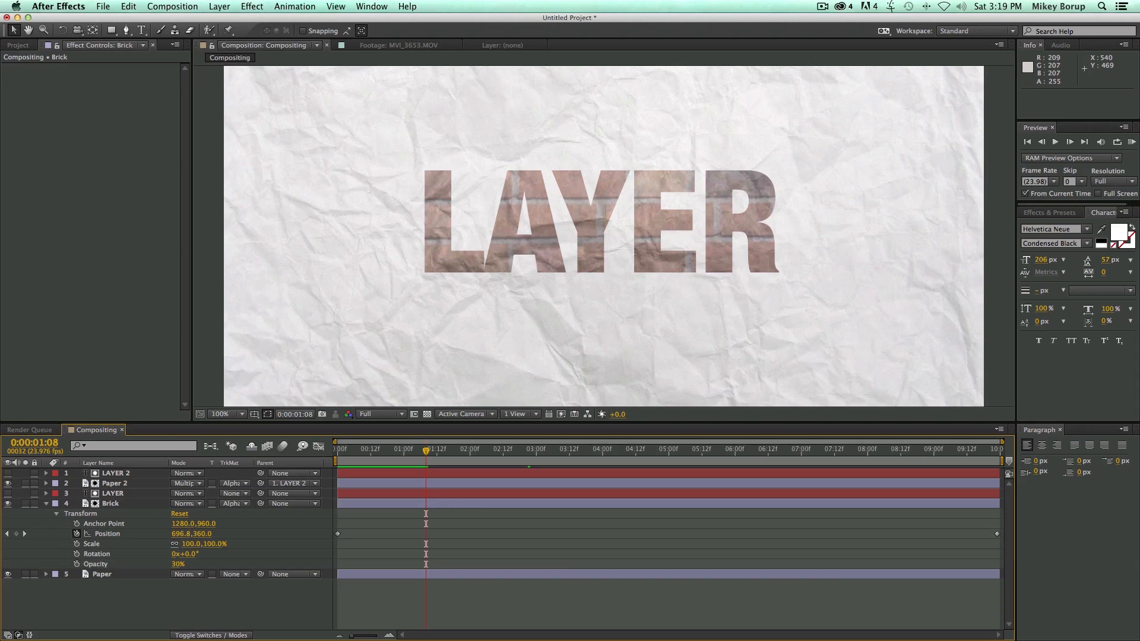
Collapse the Brick layer's properties, preview the composition from the first frame and return to the start.
left_click(46, 504)
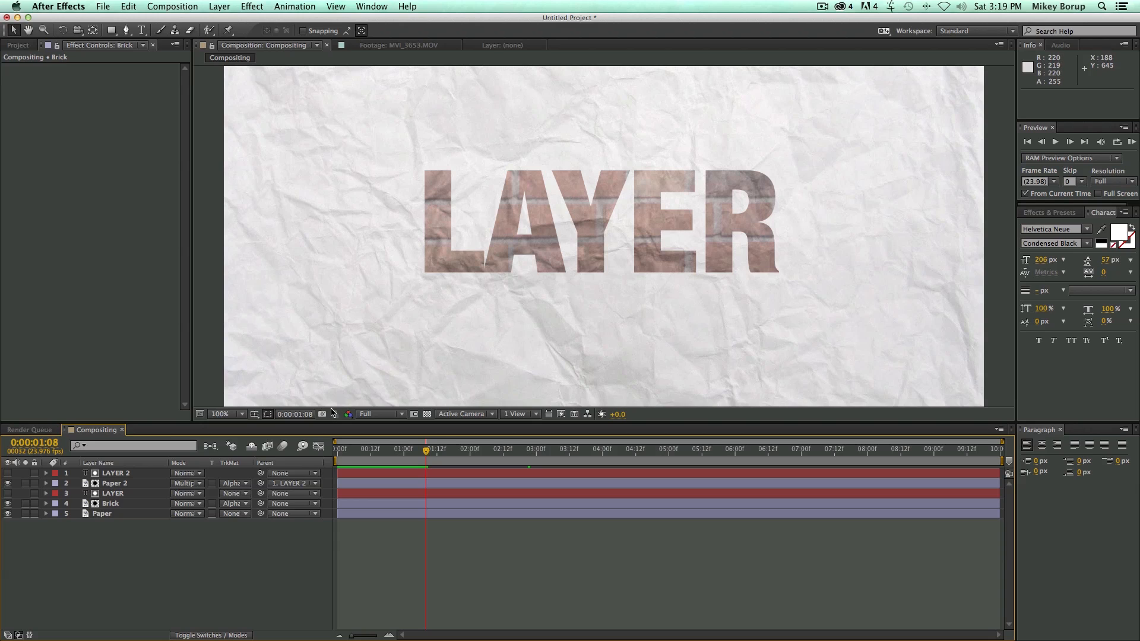
key("Home")
key("space")
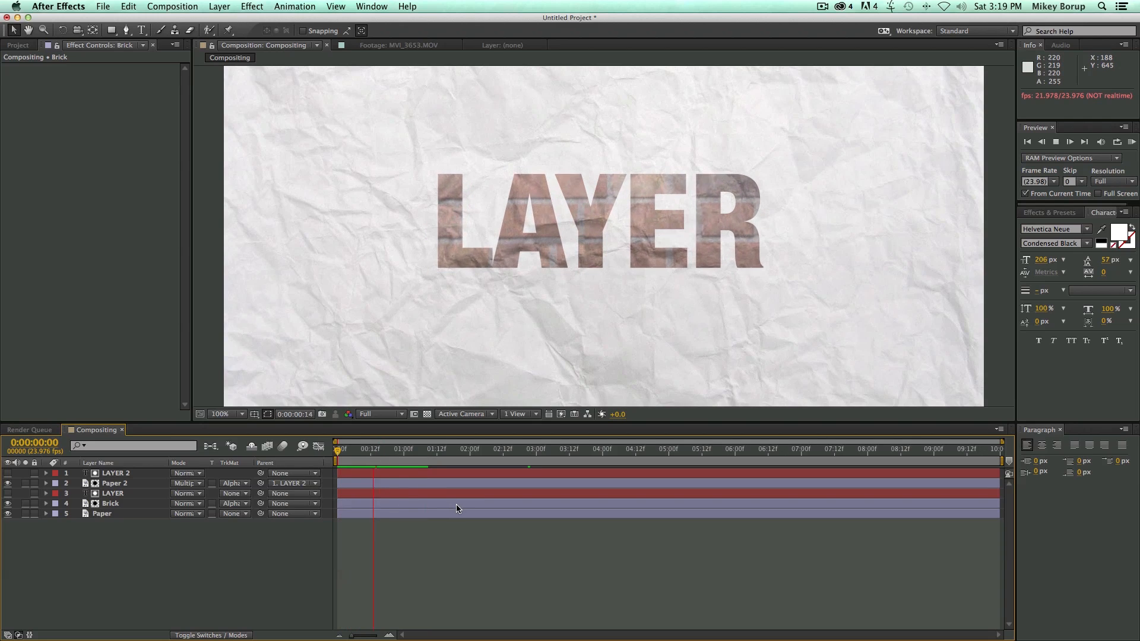
key("space")
key("Home")
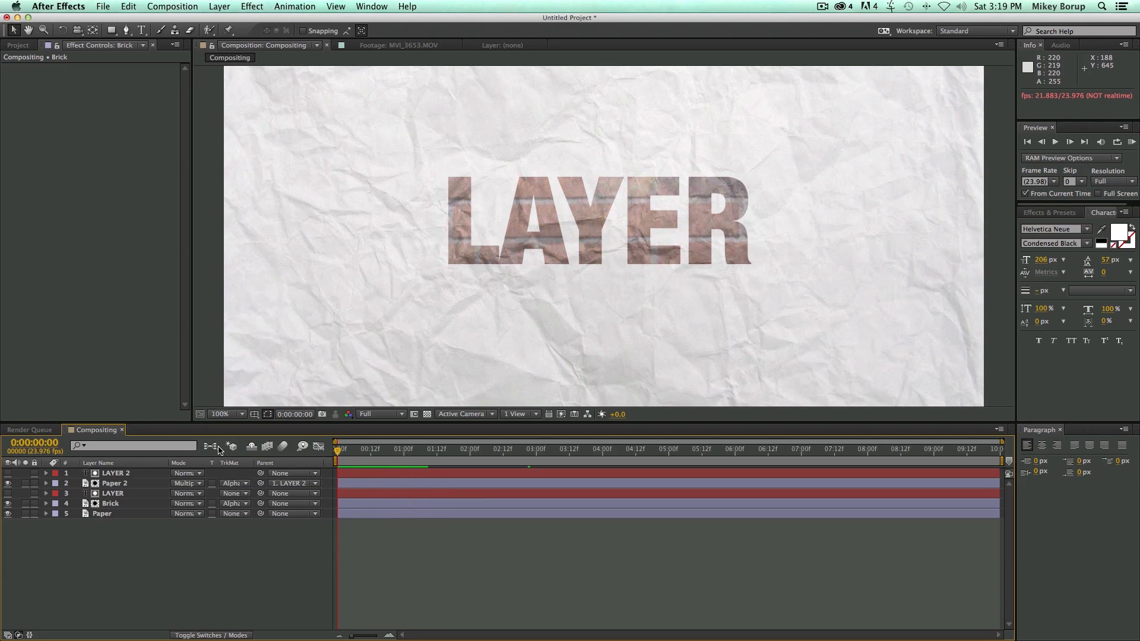
Add a Drop Shadow layer style to the Brick layer and expand its settings.
left_click(218, 6)
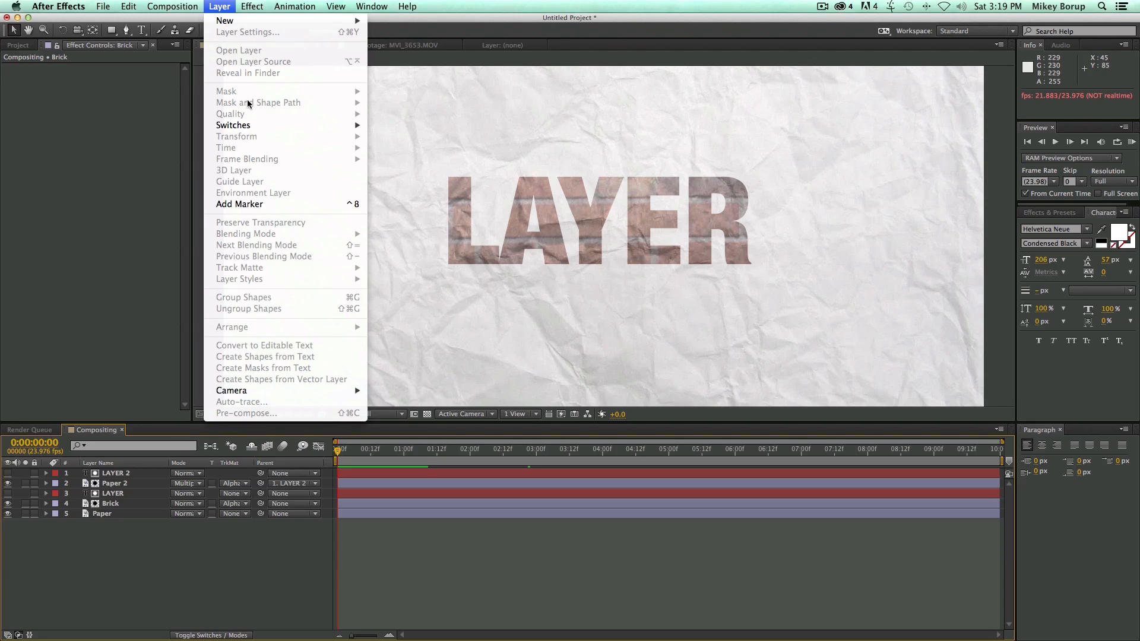
left_click(425, 540)
left_click(127, 504)
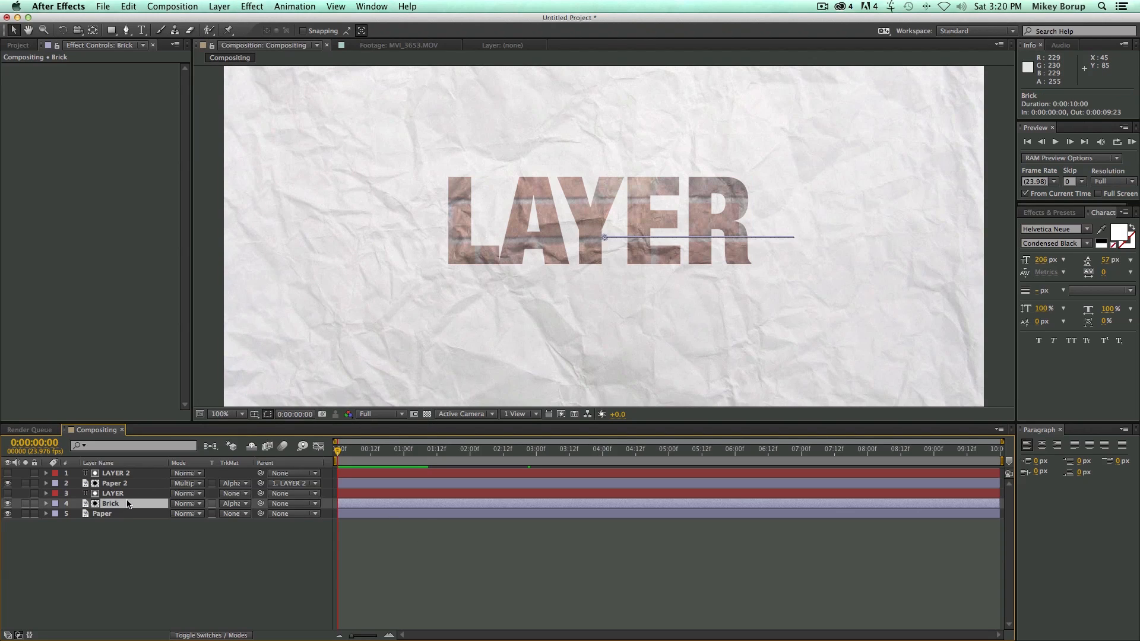
left_click(218, 6)
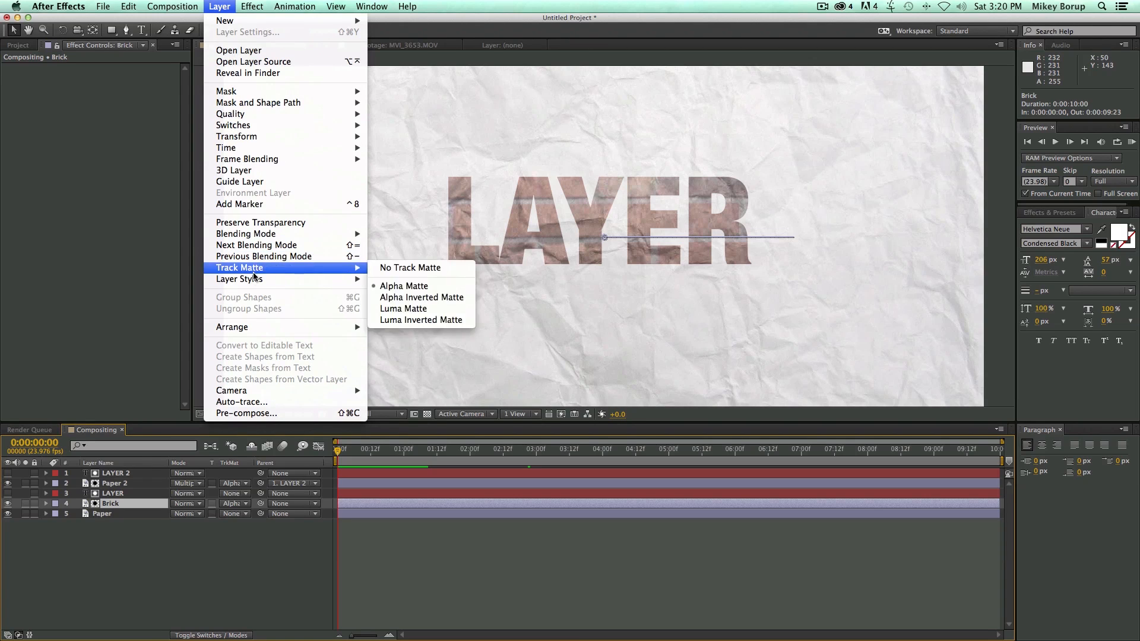
mouse_move(251, 280)
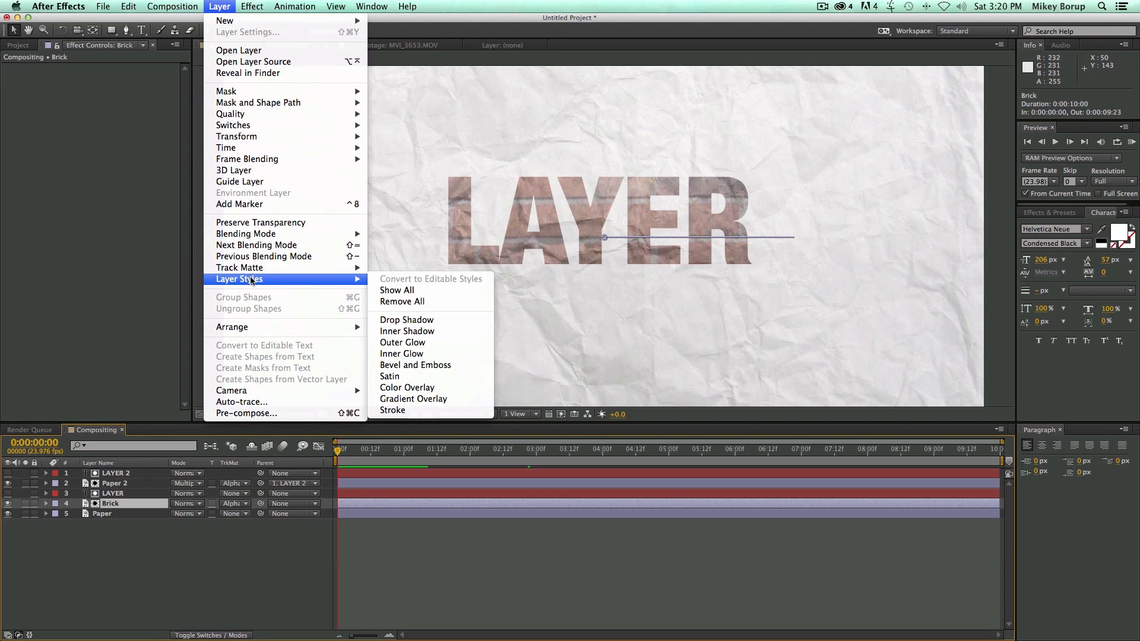
left_click(415, 320)
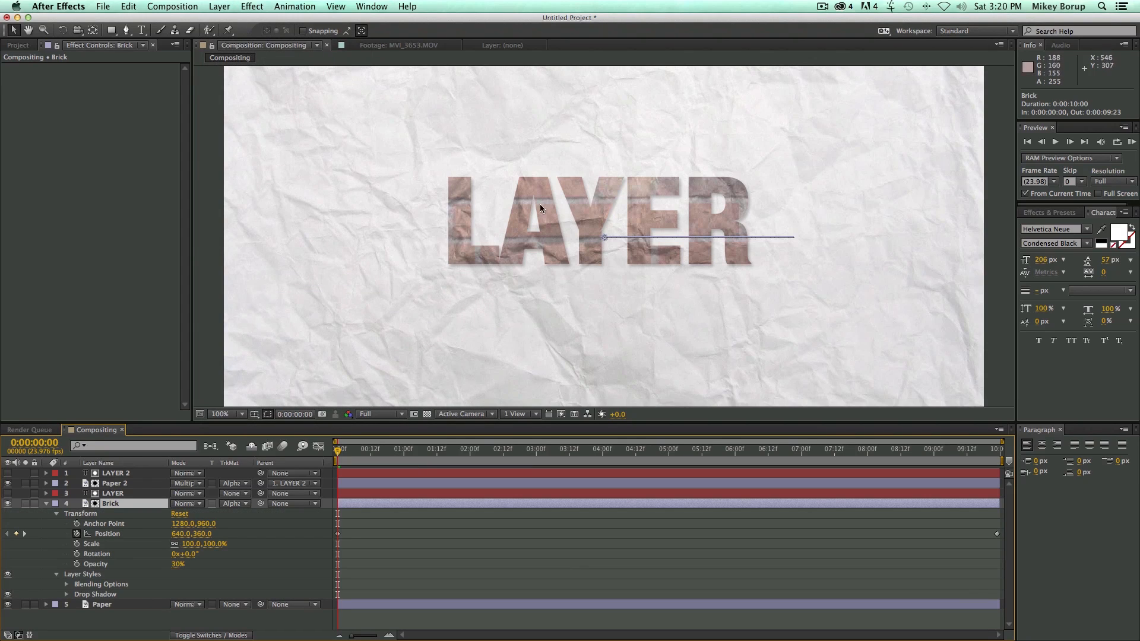
left_click(66, 594)
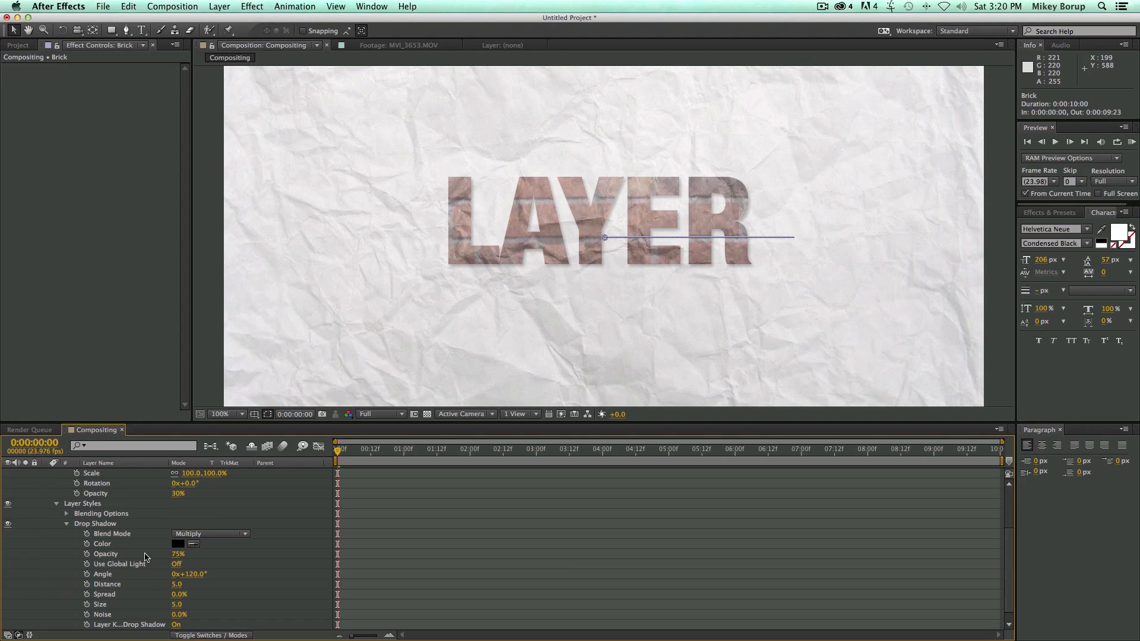
Set the Brick layer's drop shadow to 100% opacity and size 10, and scrub through the animation.
left_click_drag(175, 558, 429, 559)
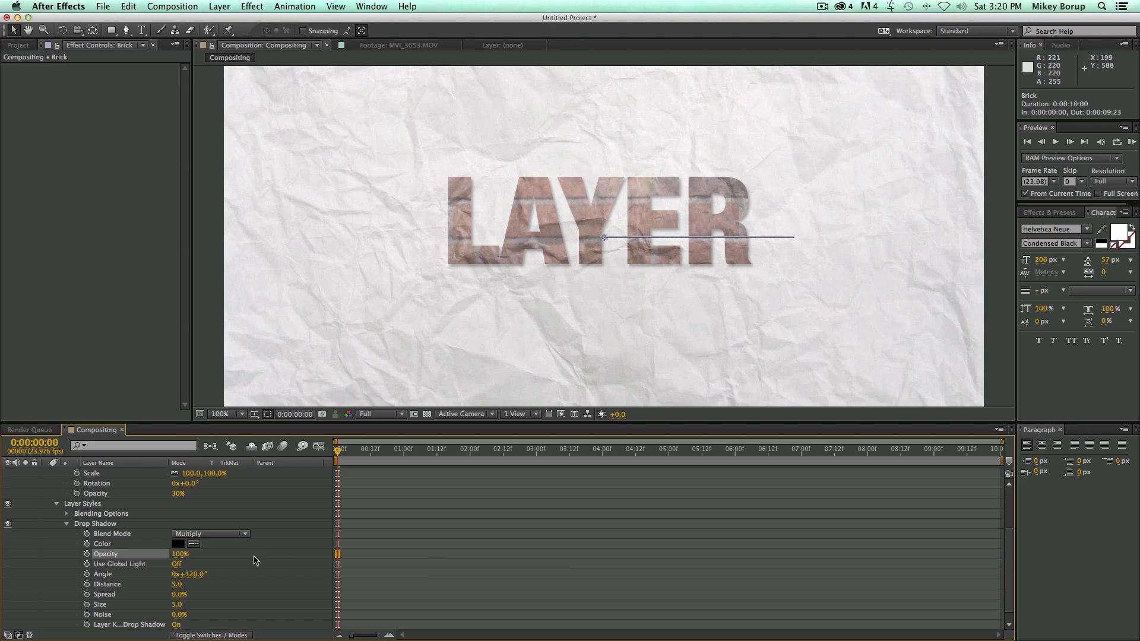
mouse_move(178, 610)
left_mouse_down()
mouse_move(205, 606)
mouse_move(180, 604)
left_mouse_up()
left_click_drag(402, 451, 486, 457)
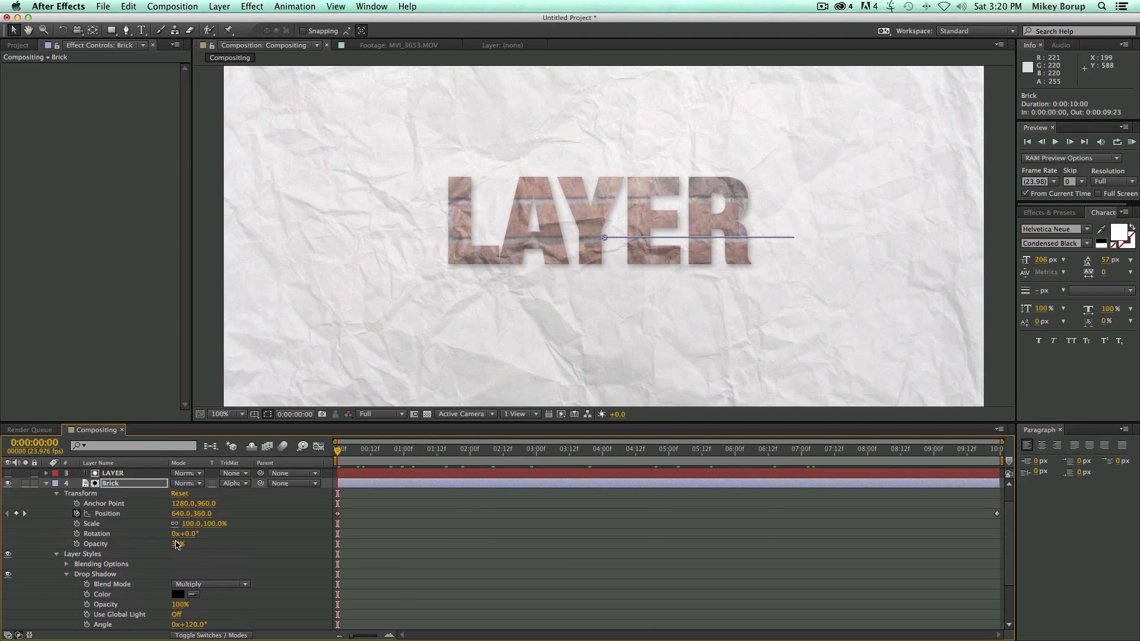
Set the Brick layer's opacity to 100% and its drop shadow to 21% spread, size 23 and 66% opacity.
left_click_drag(180, 543, 273, 551)
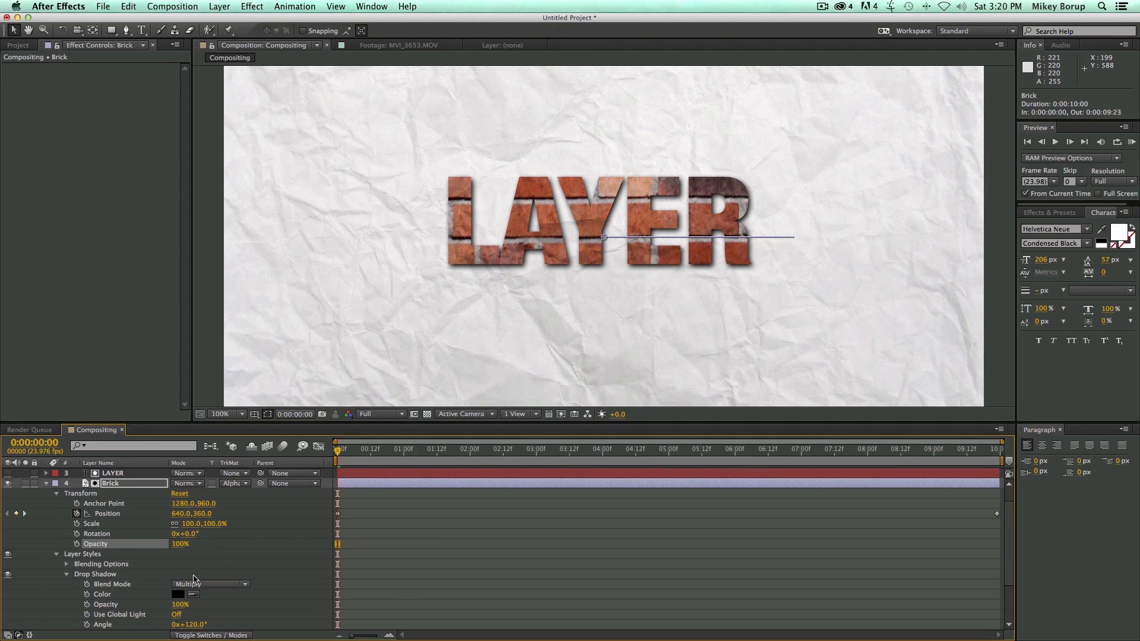
scroll(190, 588, "down", 3)
mouse_move(180, 604)
left_mouse_down()
mouse_move(202, 619)
mouse_move(188, 618)
left_mouse_up()
left_click_drag(179, 564, 158, 564)
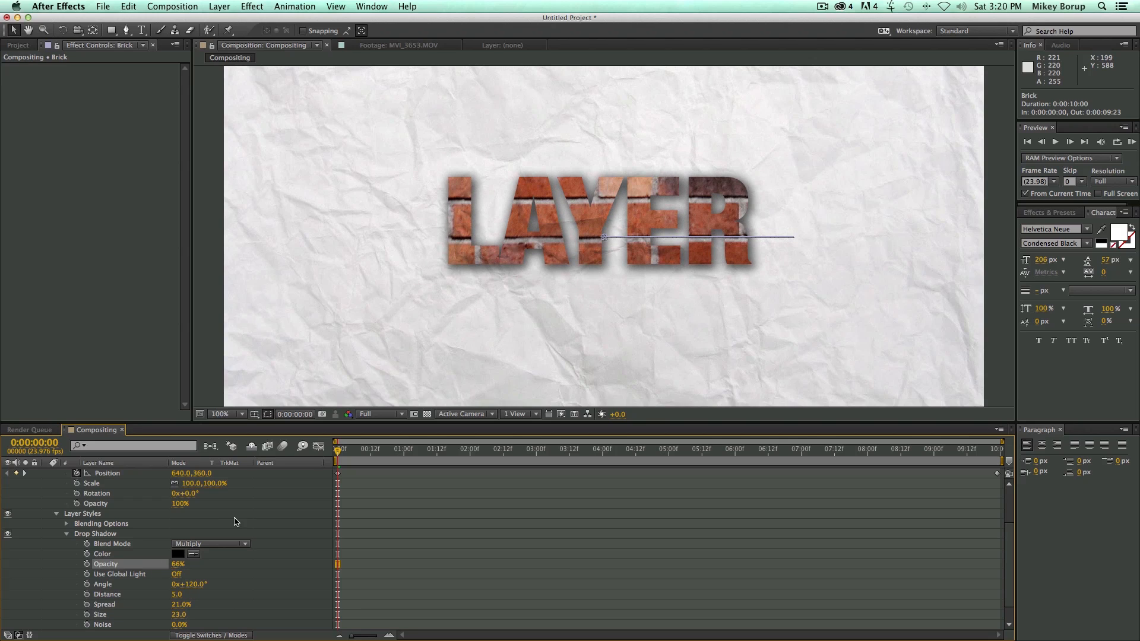
scroll(391, 511, "up", 3)
left_click(48, 504)
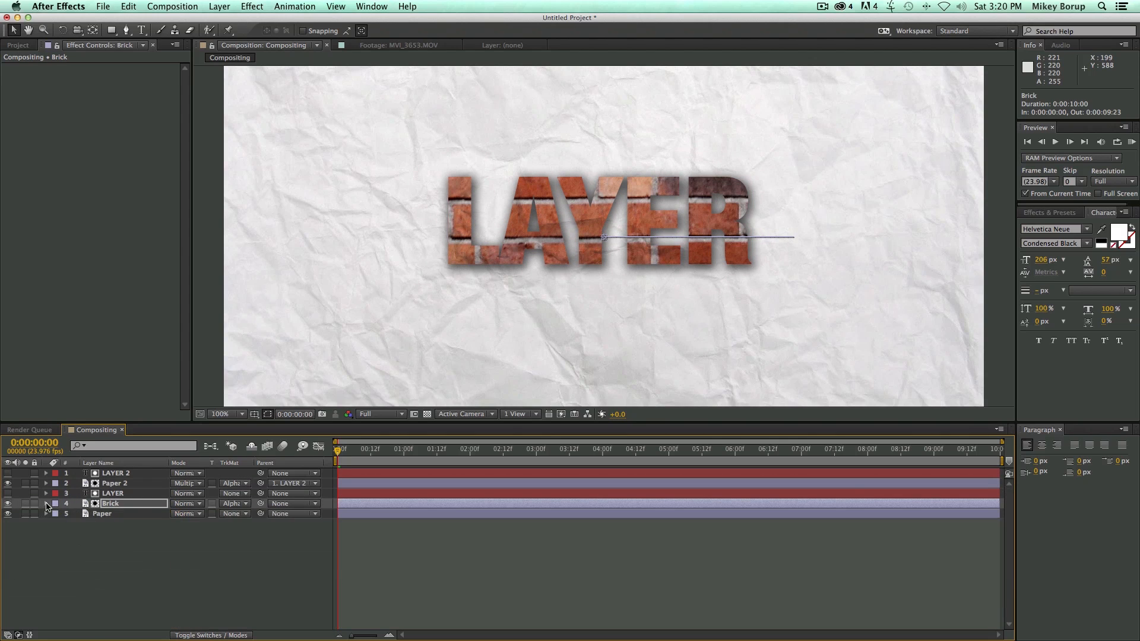
Add a Stroke layer style to the Brick layer, check it along the timeline and collapse the layer.
left_click(218, 7)
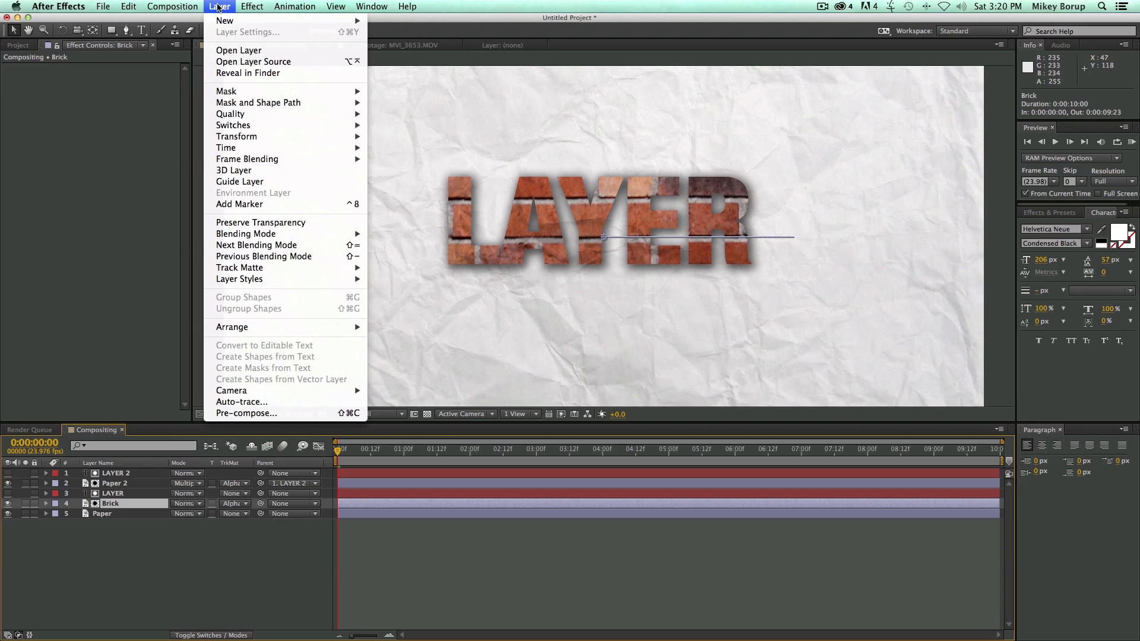
mouse_move(254, 280)
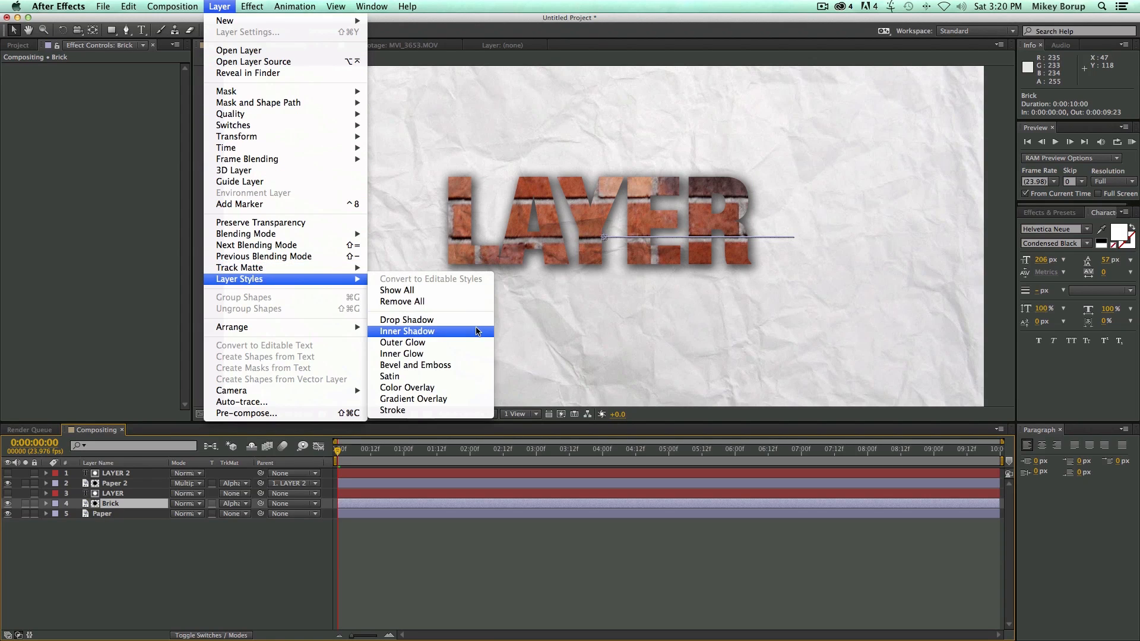
left_click(418, 409)
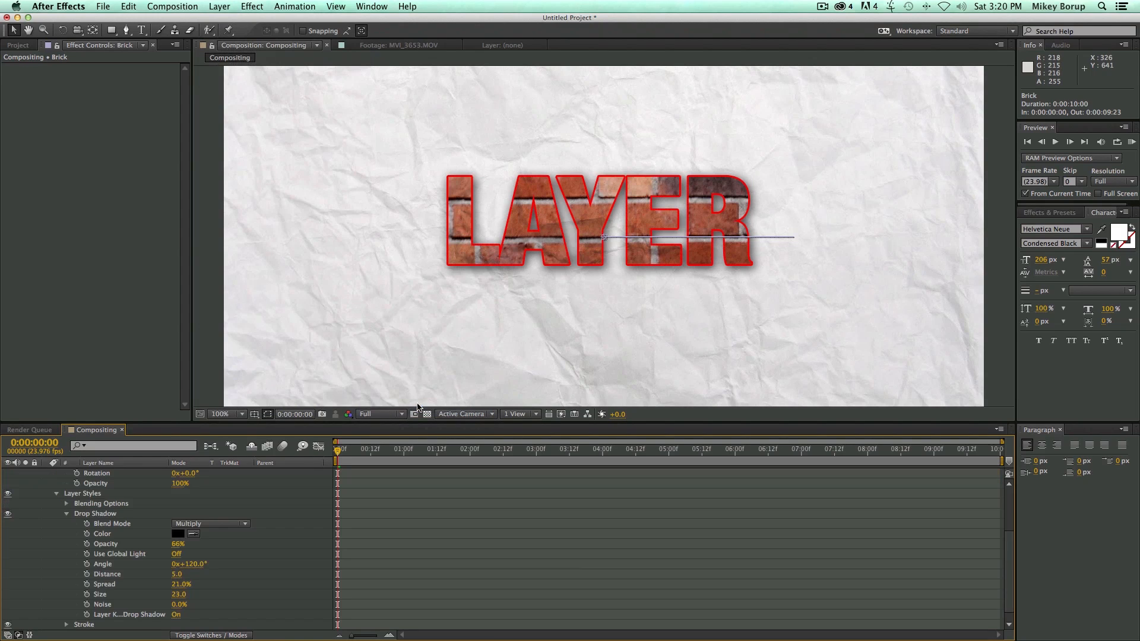
left_click_drag(423, 461, 339, 457)
left_click(66, 514)
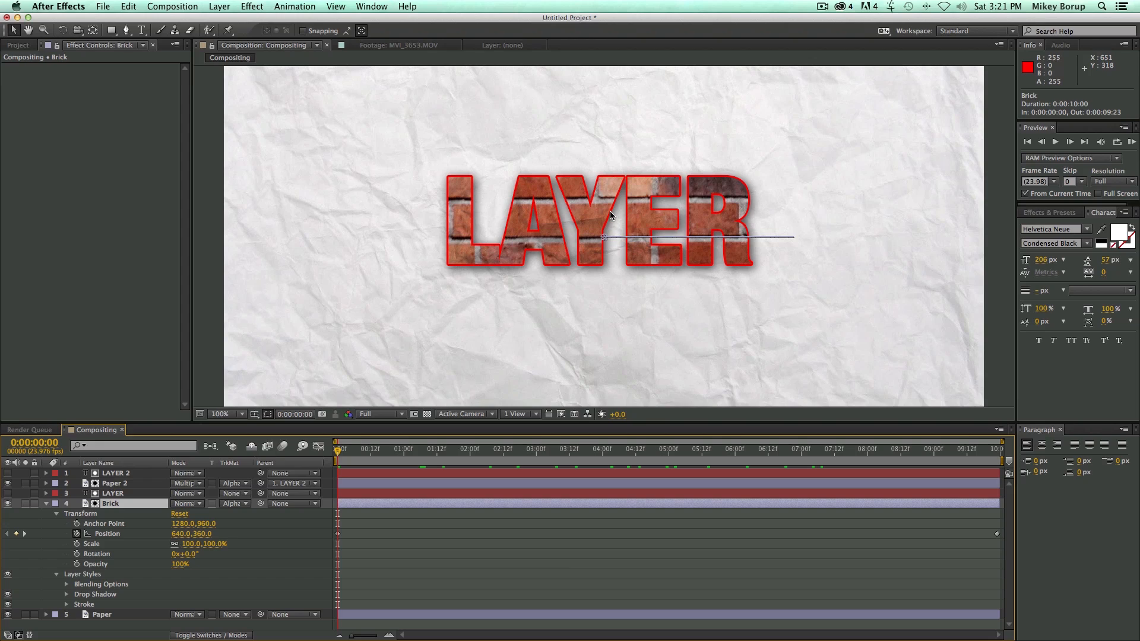
left_click(45, 503)
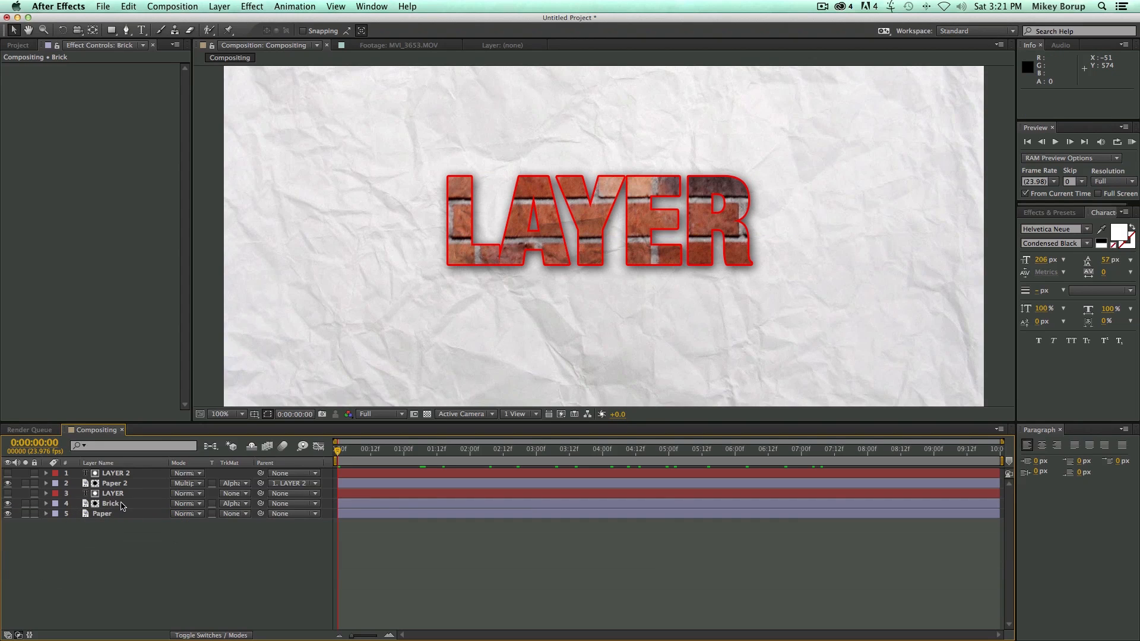
Delete the LAYER 2, Paper 2, LAYER and Brick layers, keeping only Paper in the composition.
left_click(125, 473, "shift")
key("Delete")
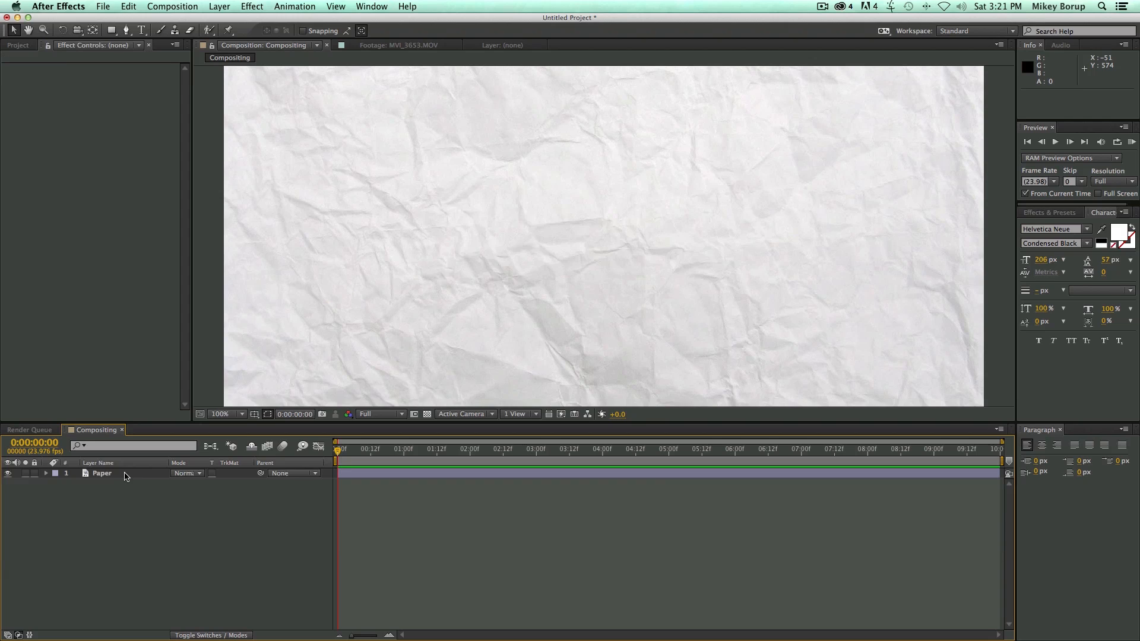
left_click(221, 415)
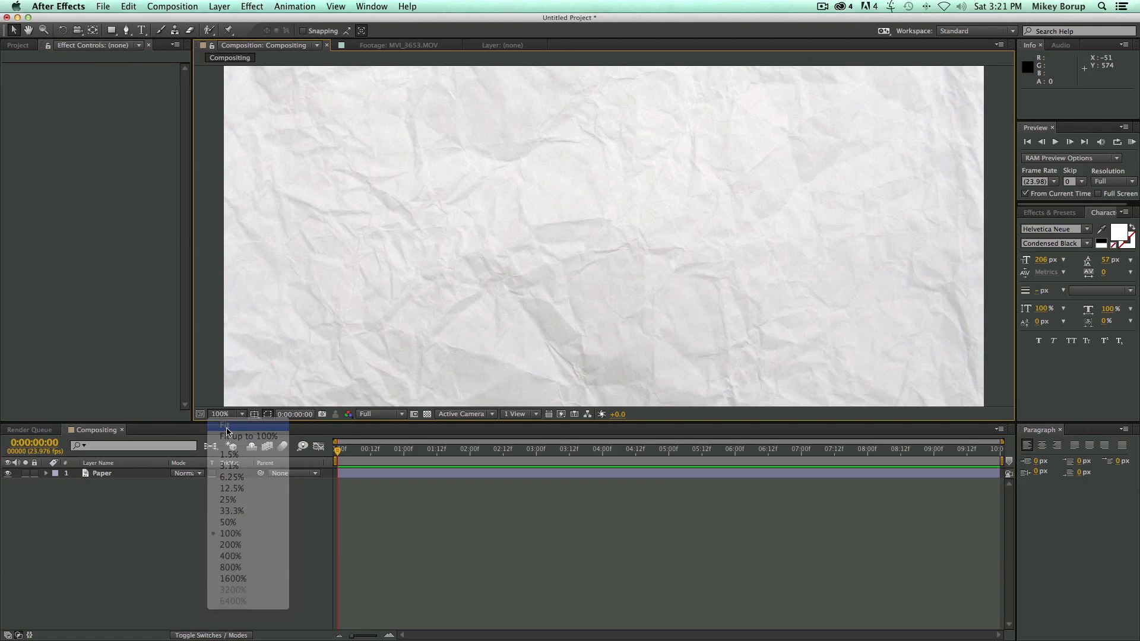
left_click(242, 446)
Add the green-screen clip MVI_0004.MOV from the project footage to the composition above the Paper layer.
left_click(19, 45)
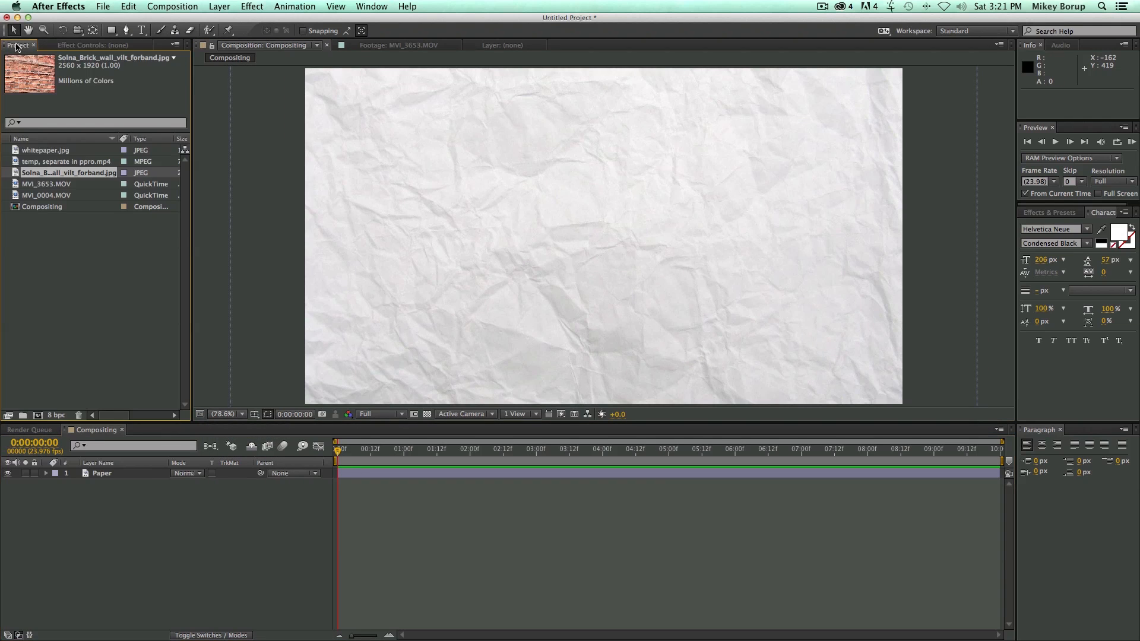
left_click(49, 185)
left_click_drag(42, 196, 503, 326)
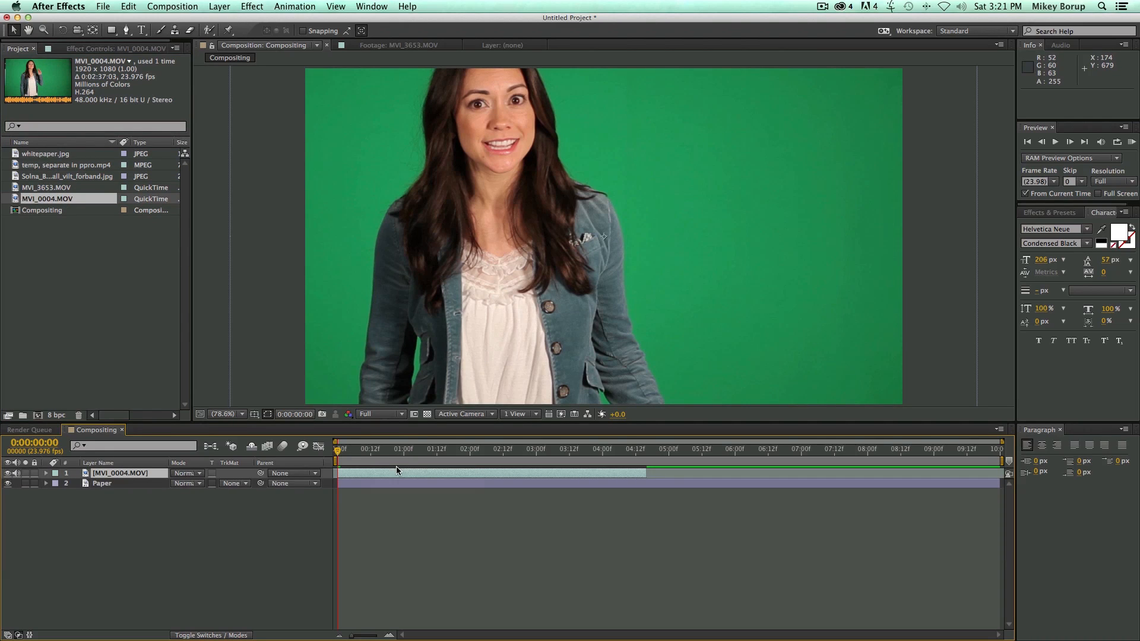
Scale the MVI_0004.MOV layer to 67% so the footage fits the composition frame.
scroll(362, 291, "down", 2)
scroll(362, 291, "up", 1)
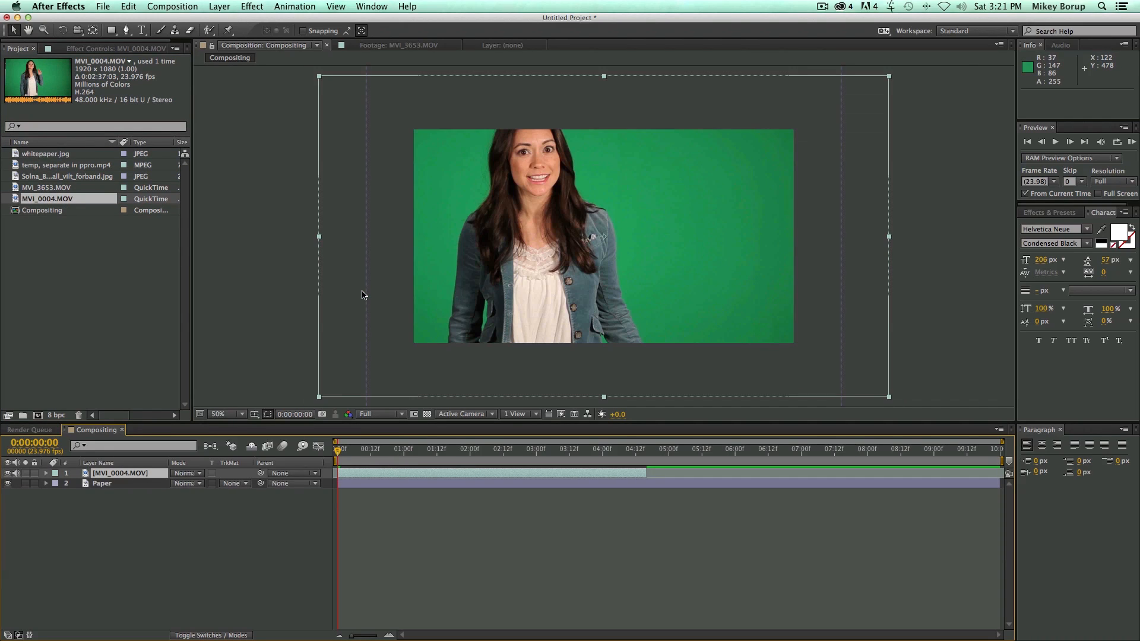
key("s")
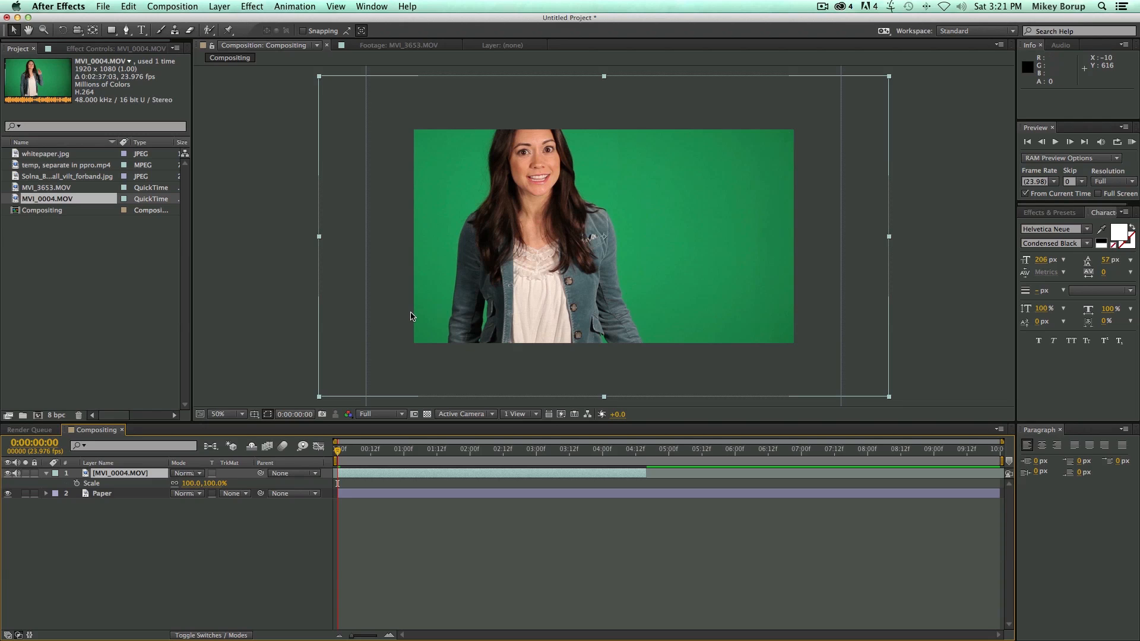
left_click(191, 484)
type("67")
key("Return")
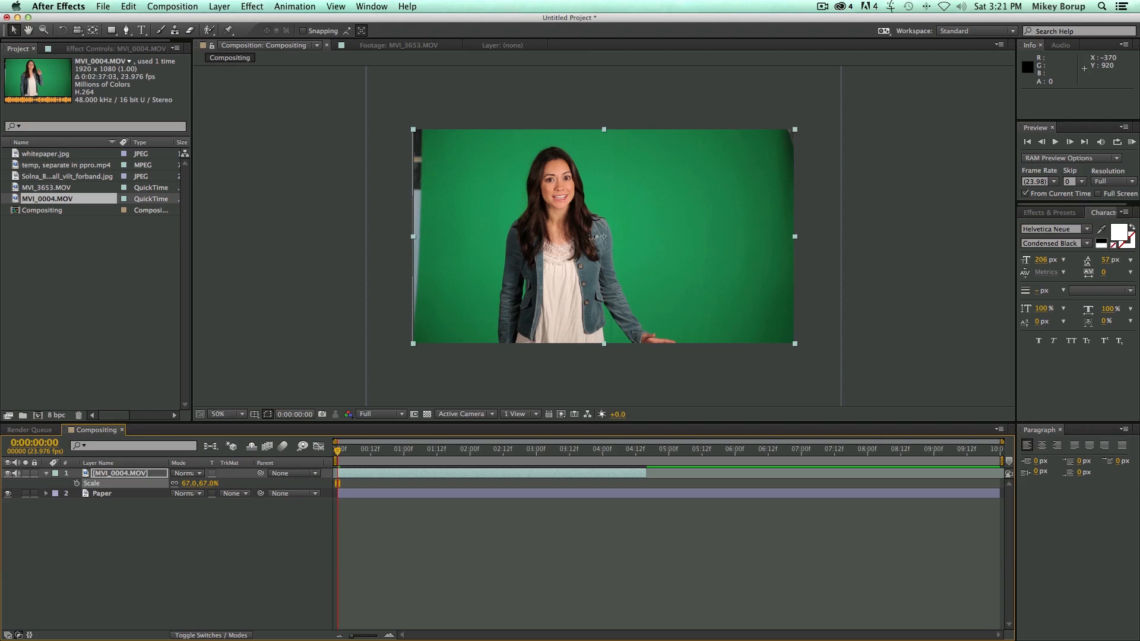
Play and scrub through the green-screen clip, return to the first frame and select the MVI_0004.MOV layer.
left_click(392, 547)
key("space")
left_click_drag(392, 446, 630, 463)
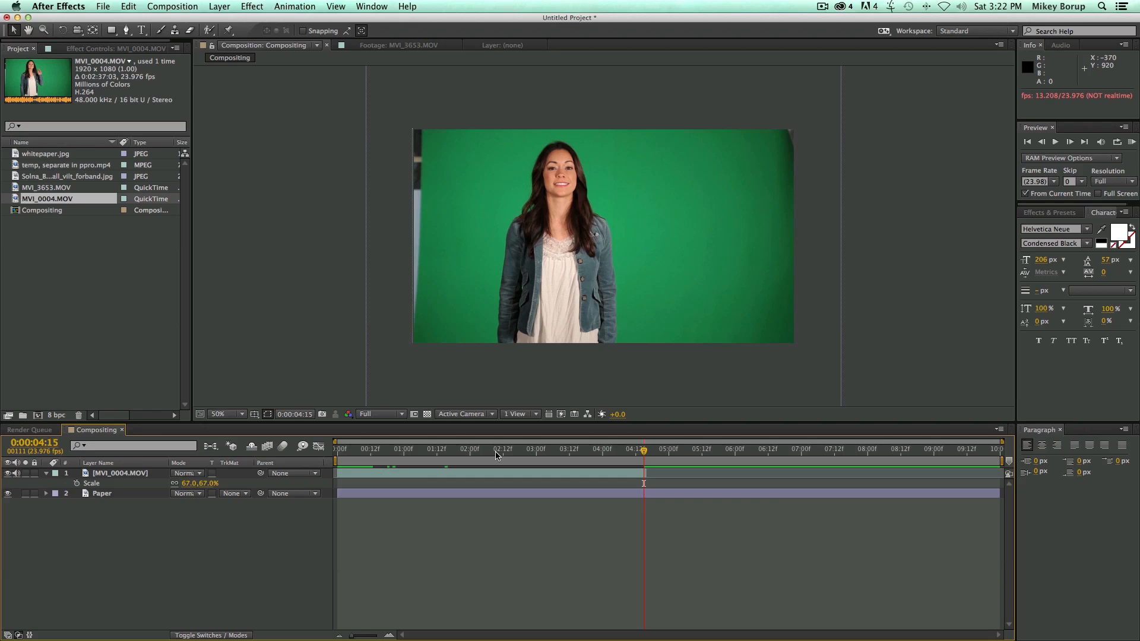
key("Home")
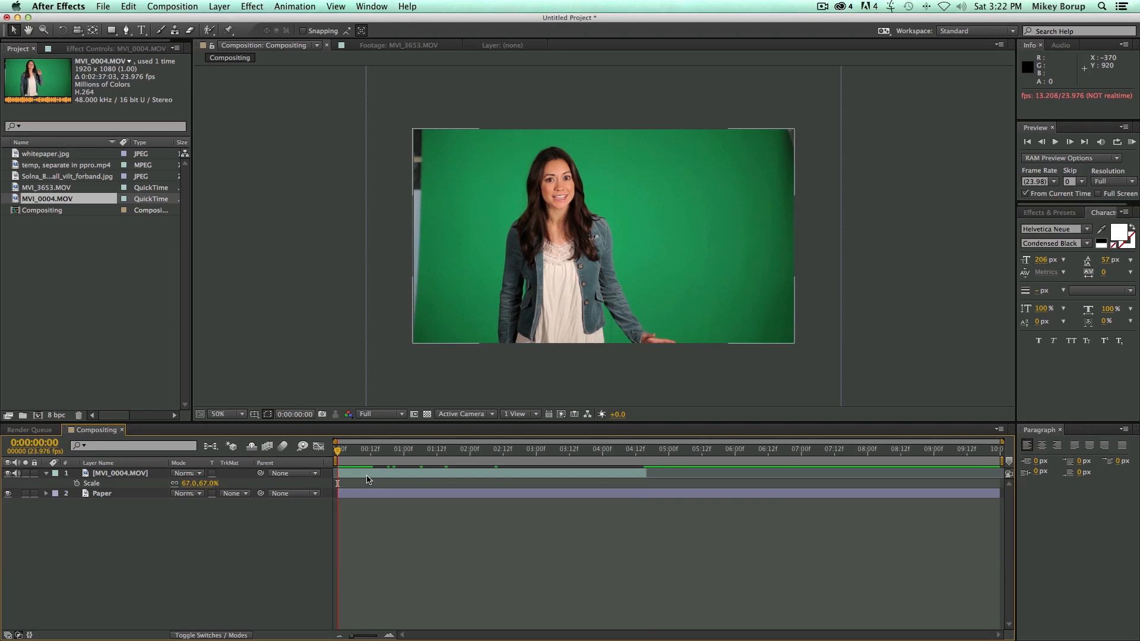
left_click(366, 475)
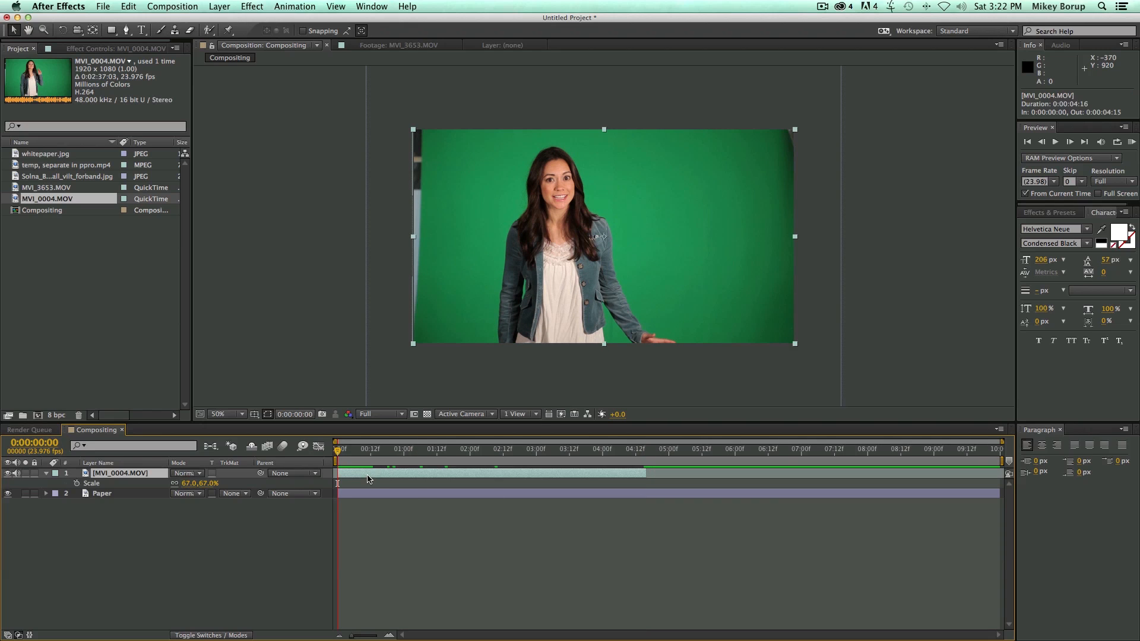
Apply the Keylight (1.2) keying effect to the MVI_0004.MOV layer and sample the green backdrop as its Screen Colour.
left_click(249, 6)
mouse_move(272, 163)
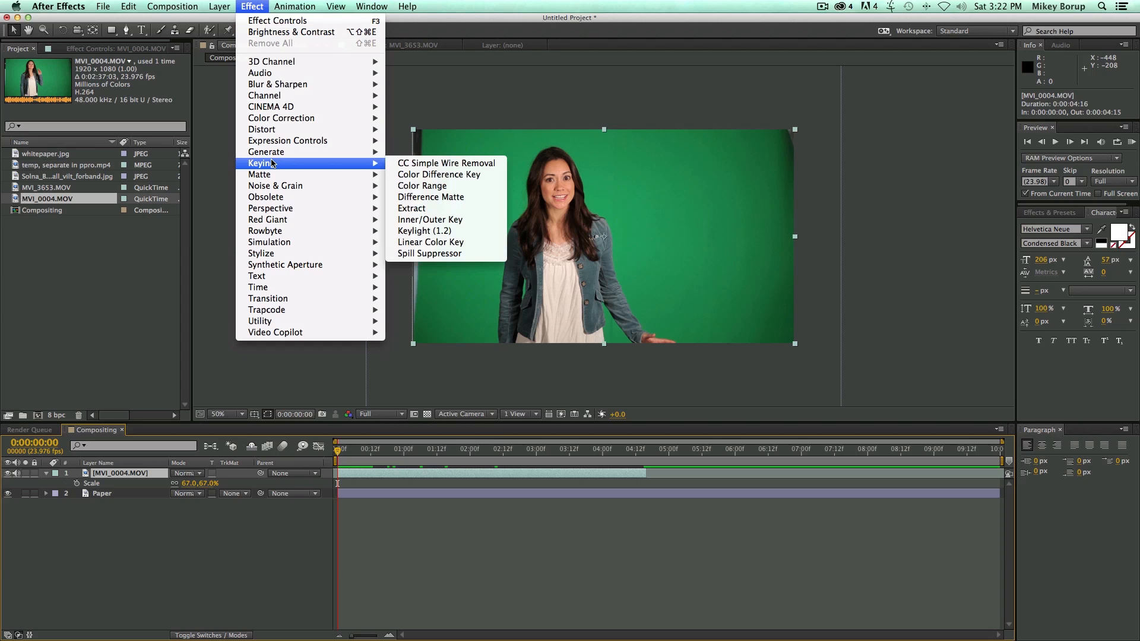
left_click(414, 231)
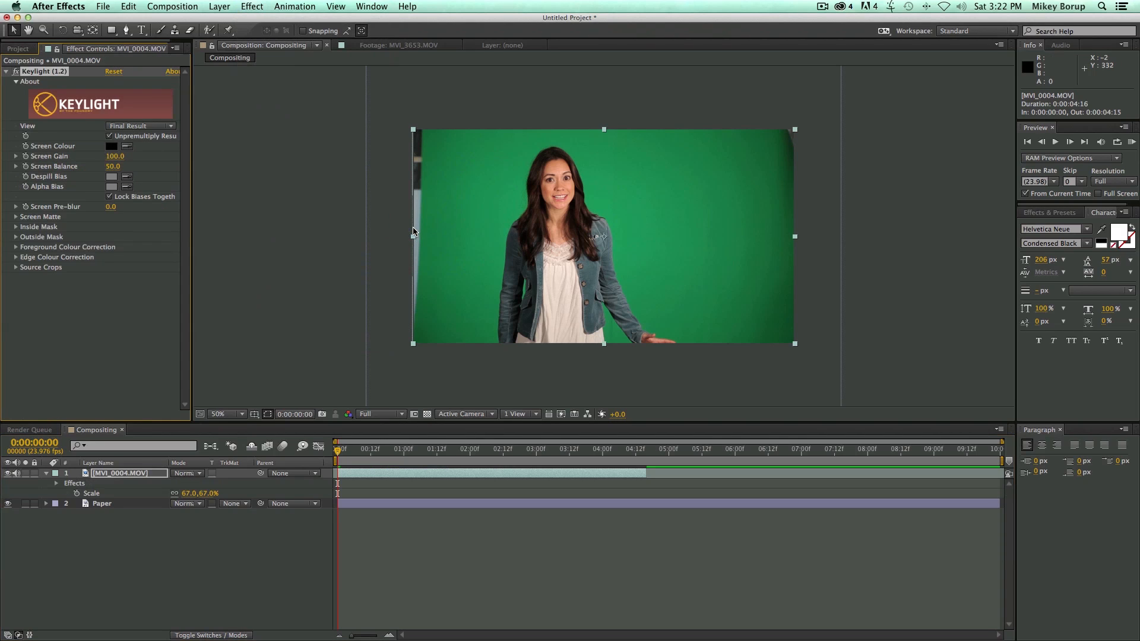
left_click(127, 146)
left_click(634, 208)
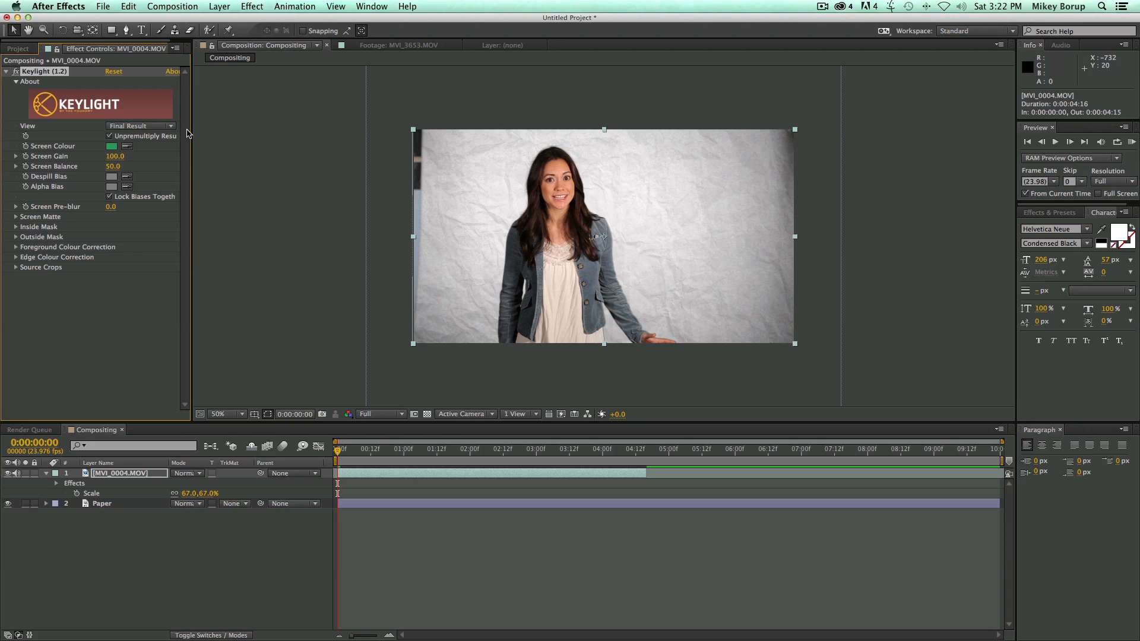
View Keylight's Screen Matte and clean it up with Clip Black at 47 and Clip White at 84.
left_click(126, 127)
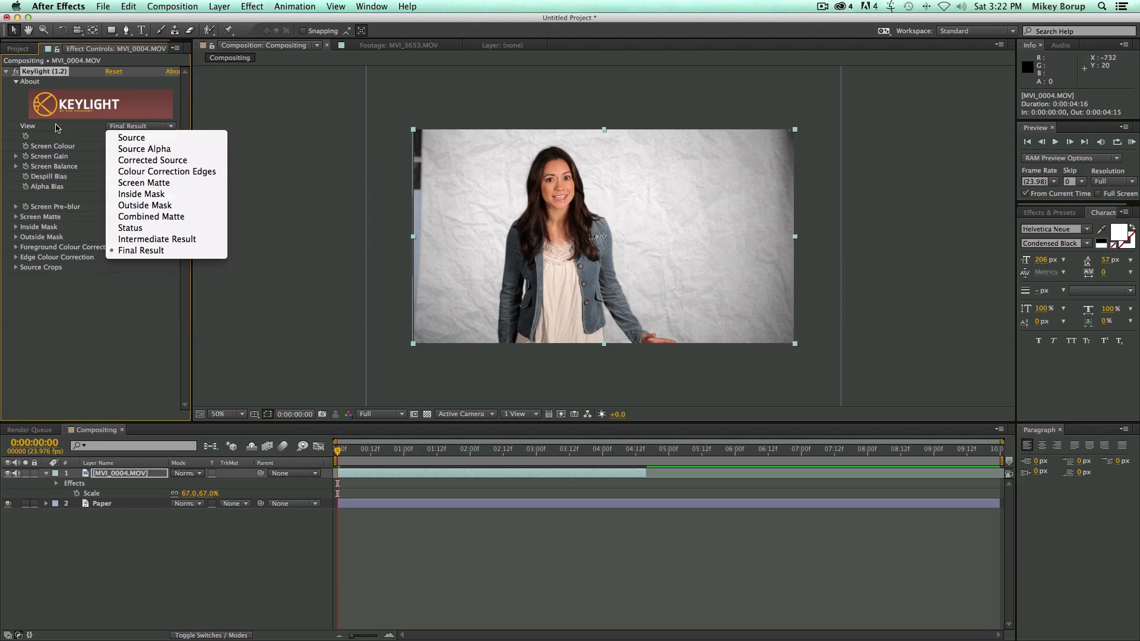
left_click(172, 184)
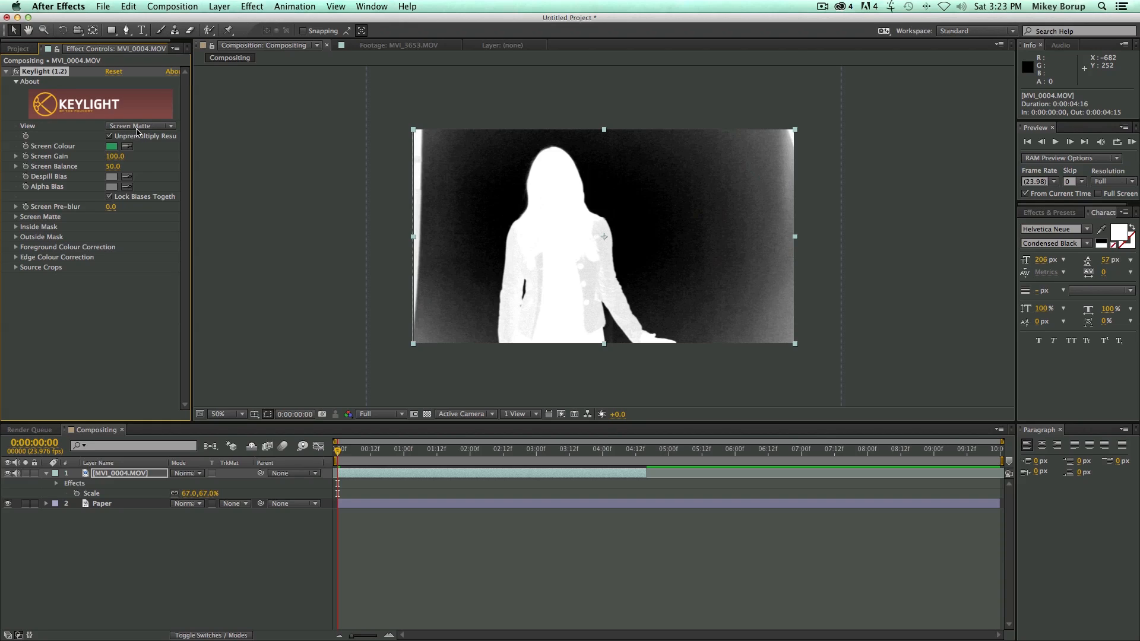
left_click(17, 217)
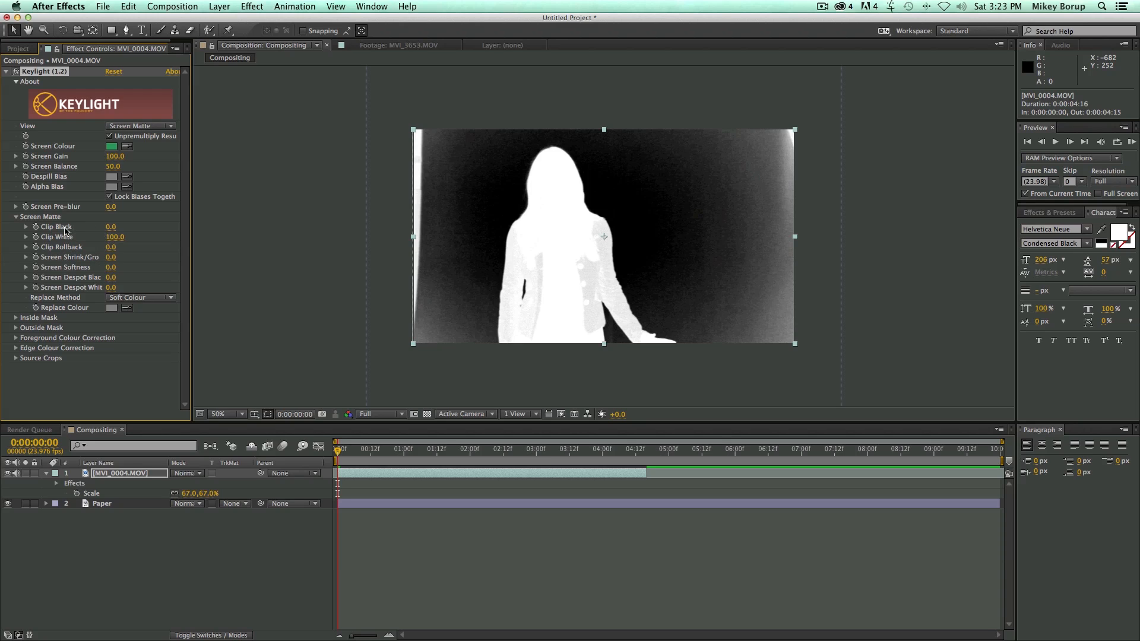
left_click_drag(115, 237, 141, 232)
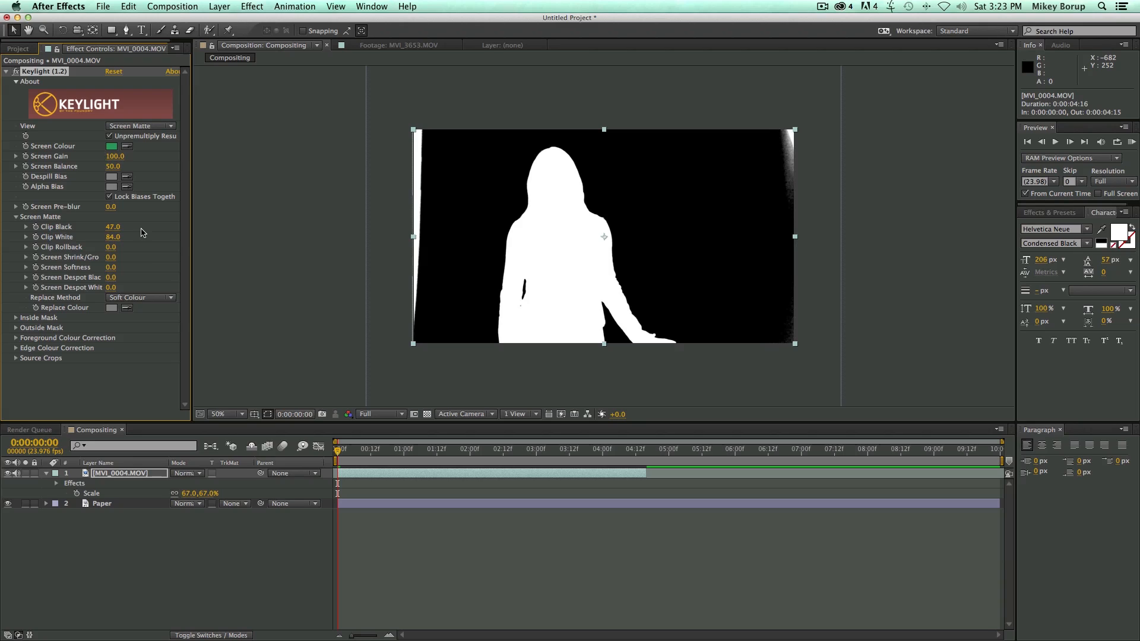
Set Keylight's Screen Softness to 4.1 and Screen Shrink/Grow to -1.9, and return the view to Final Result.
mouse_move(112, 270)
left_mouse_down()
mouse_move(140, 268)
mouse_move(128, 266)
left_mouse_up()
left_click_drag(112, 259, 114, 262)
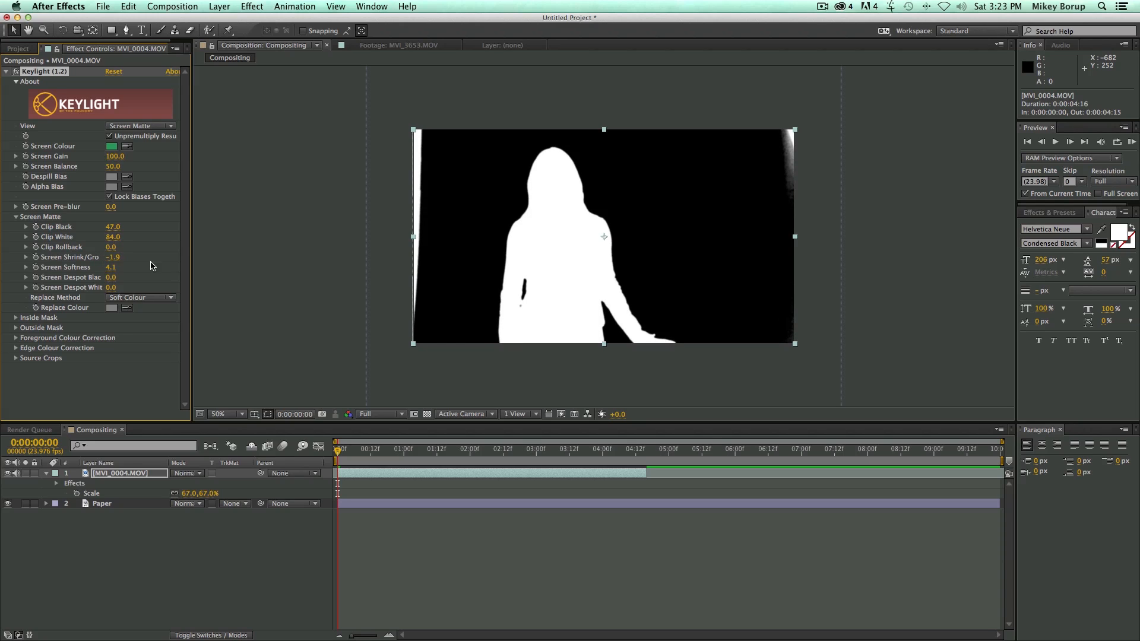
left_click(146, 127)
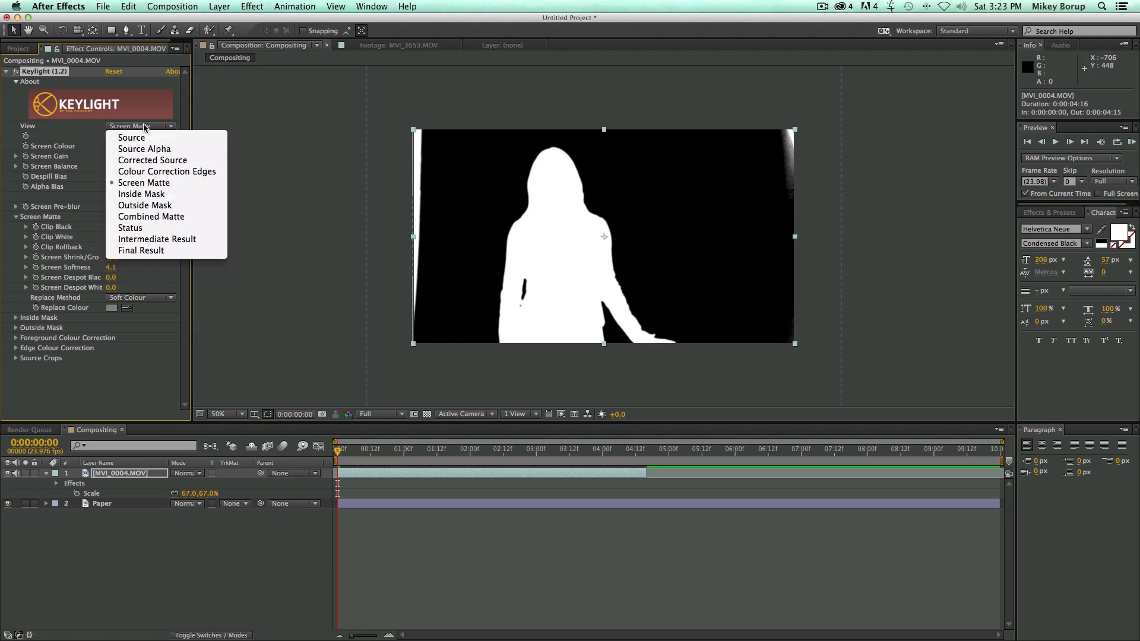
left_click(159, 251)
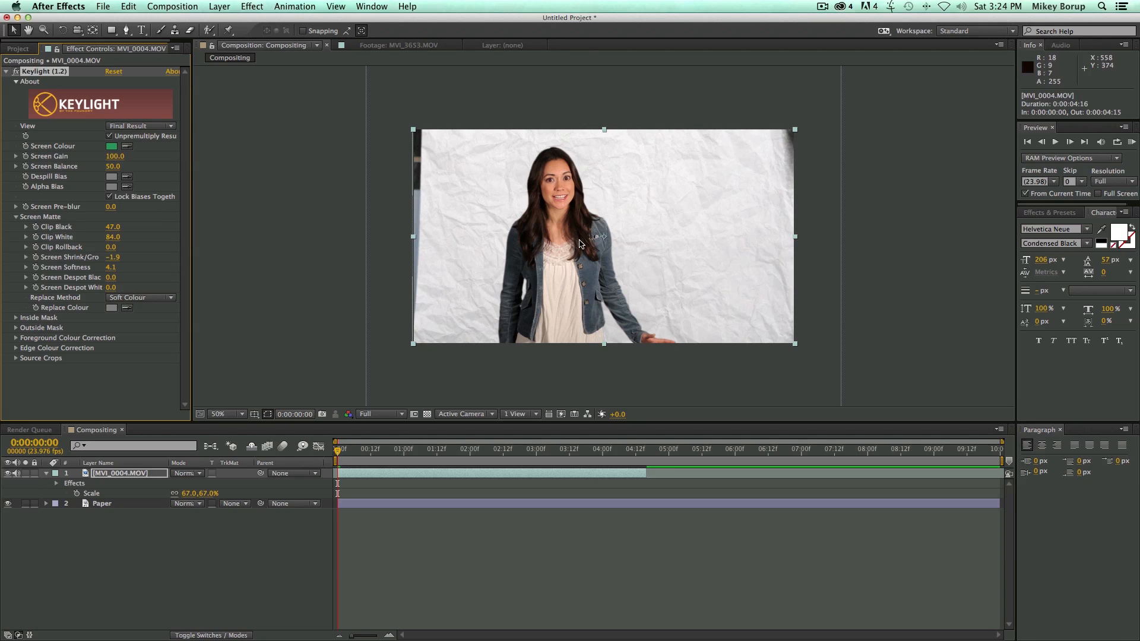
Try a rectangular mask around the woman on the MVI_0004.MOV layer, and undo it.
left_click(490, 177)
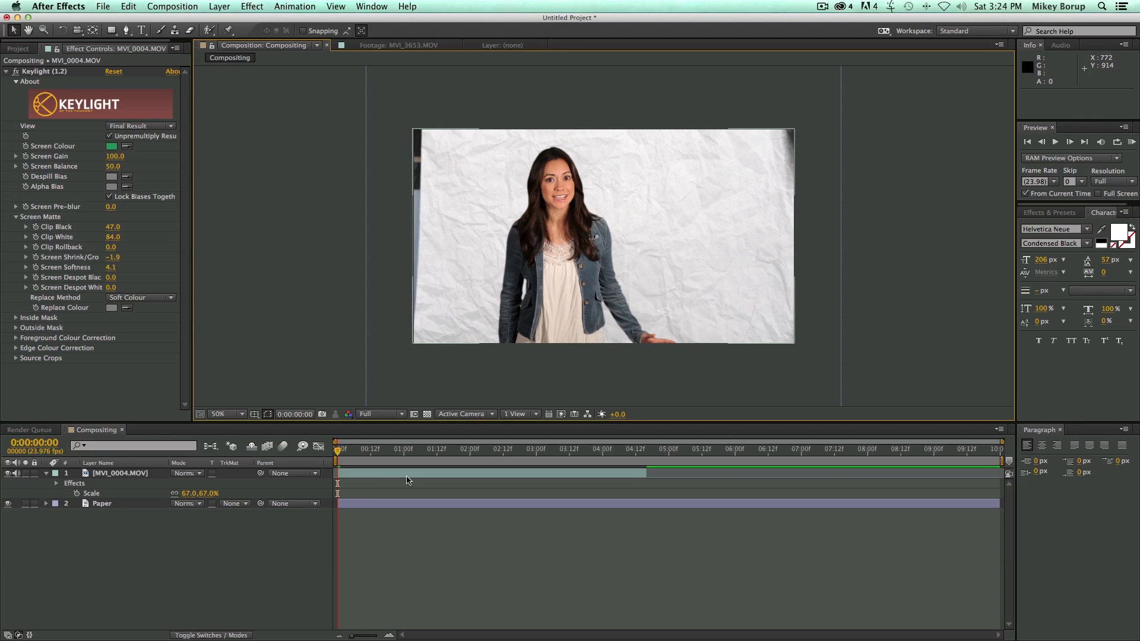
left_click(380, 475)
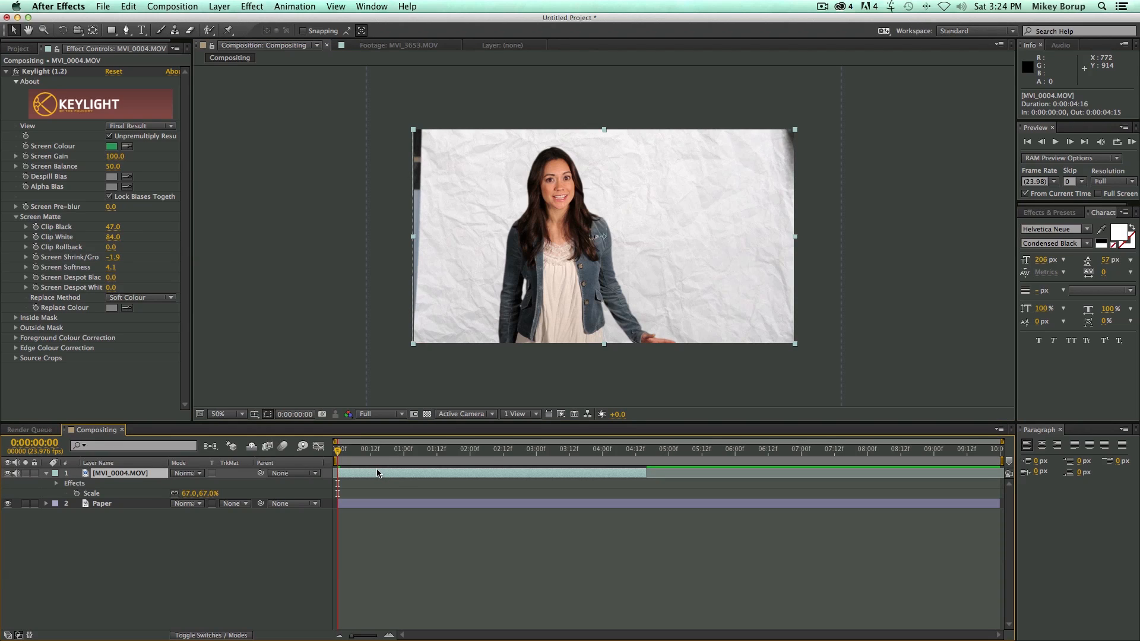
left_click(111, 30)
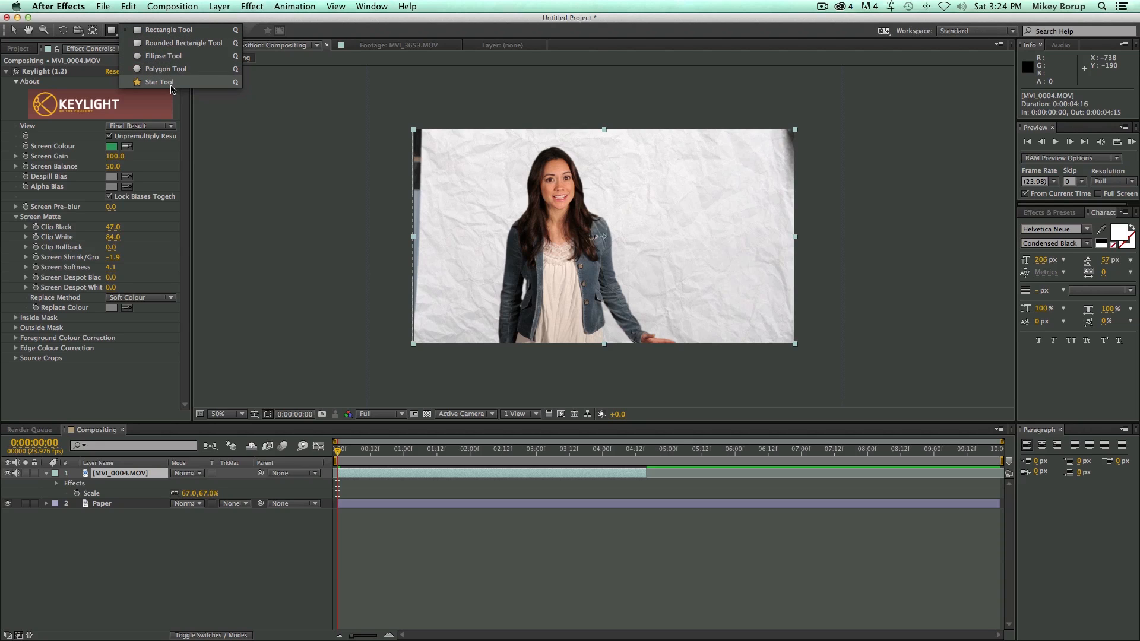
left_click(161, 30)
mouse_move(474, 162)
left_mouse_down()
mouse_move(606, 244)
mouse_move(636, 310)
mouse_move(656, 322)
mouse_move(571, 180)
mouse_move(661, 281)
left_mouse_up()
key("super+z")
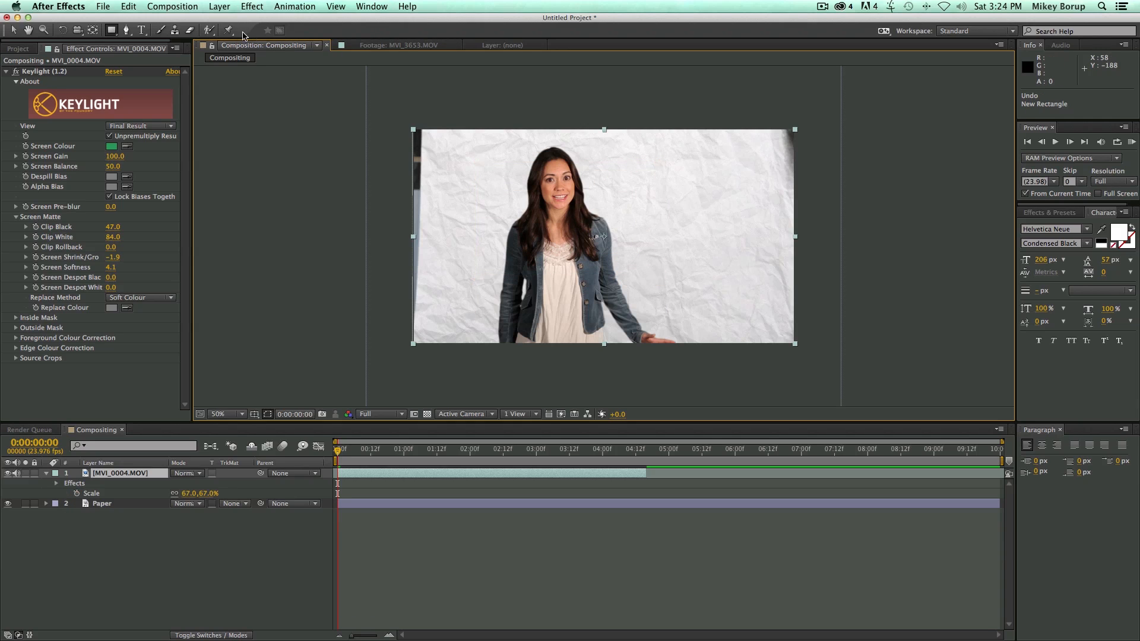
Try a star-shaped mask on the MVI_0004.MOV layer, and undo it.
left_click(114, 31)
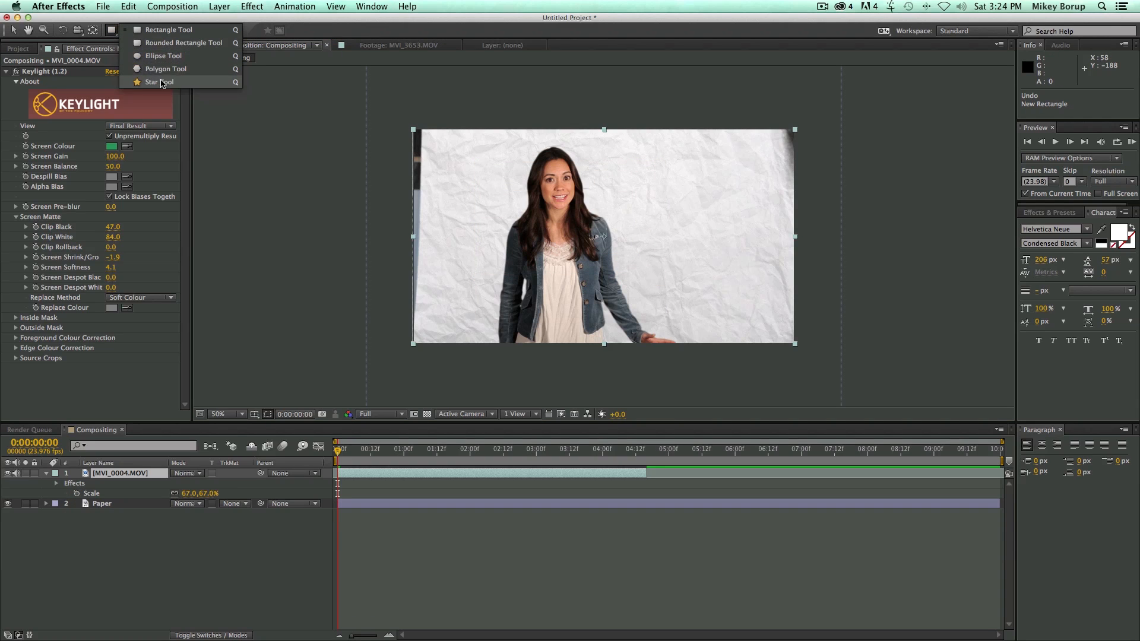
left_click(159, 82)
left_click_drag(559, 218, 661, 306)
key("super+z")
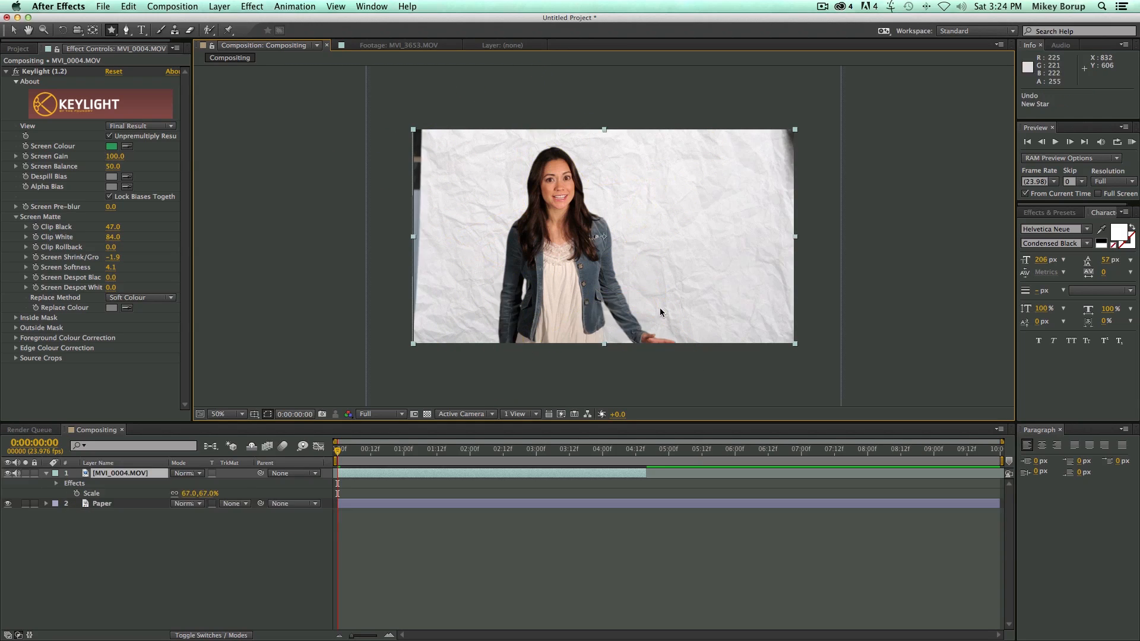
Draw a closed five-point Pen tool mask on the clip that cuts off its dark left edge and upper-right corner, and deselect the layer.
left_click(128, 33)
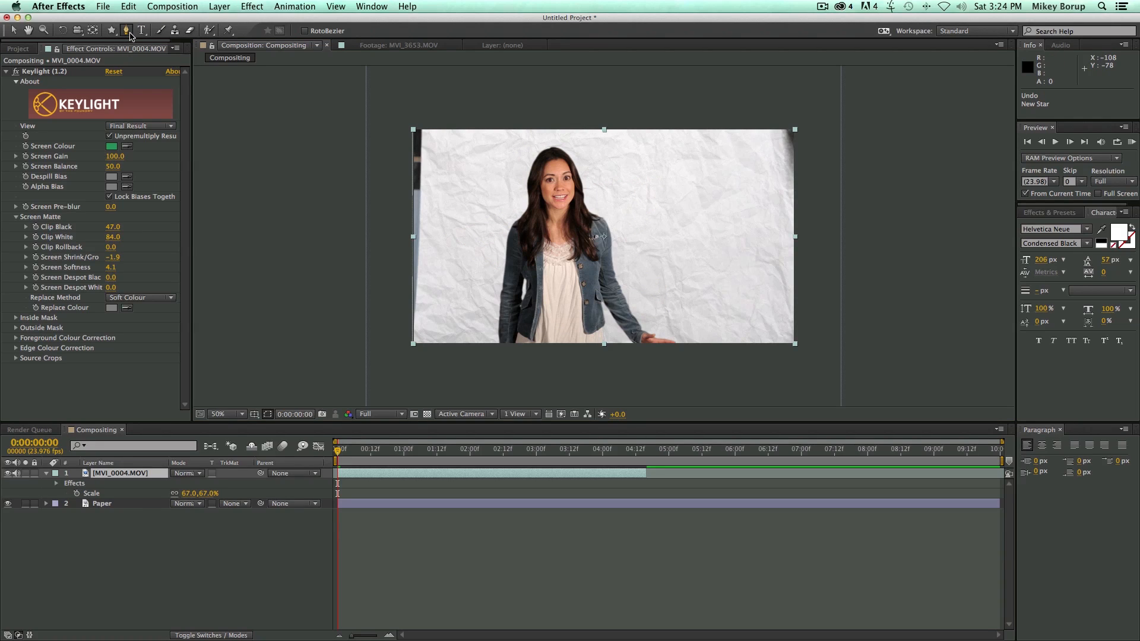
left_click(421, 353)
left_click(431, 120)
left_click(749, 119)
left_click(802, 209)
left_click(804, 366)
left_click(420, 352)
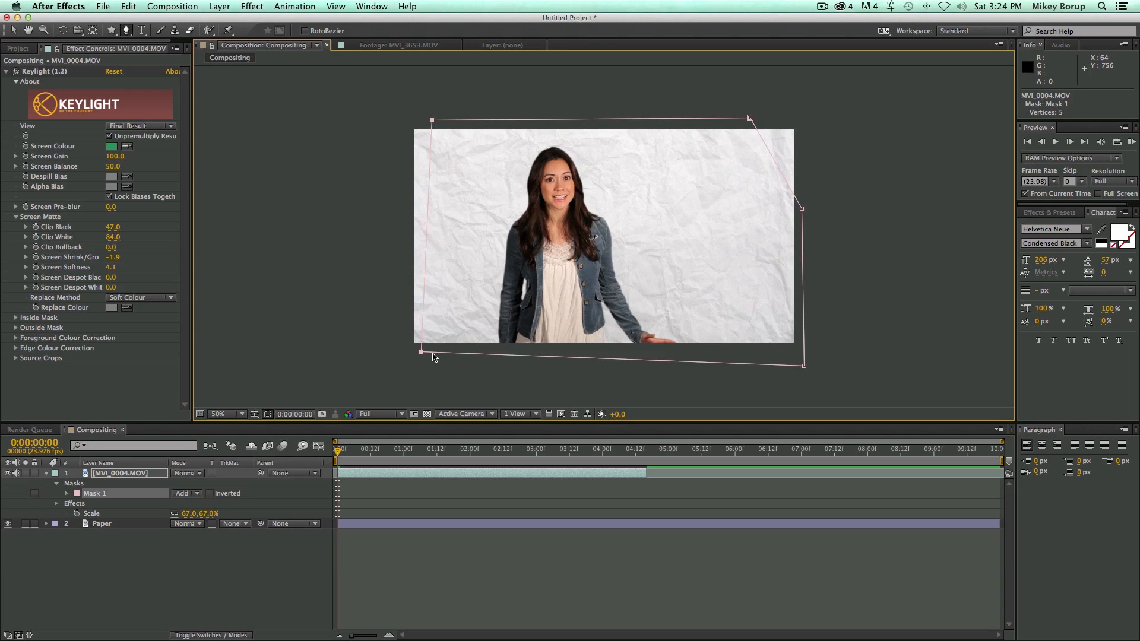
left_click(13, 30)
left_click(565, 360)
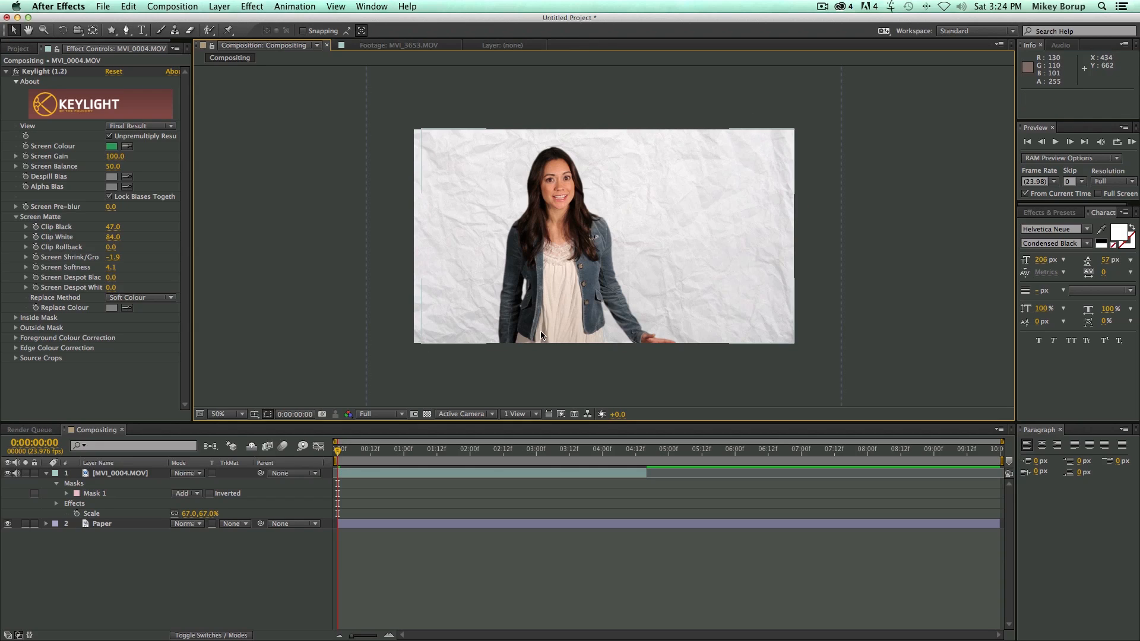
Play the masked clip and park the playhead at 0:00:01:01, where the woman's arms are spread.
left_click(374, 471)
key("space")
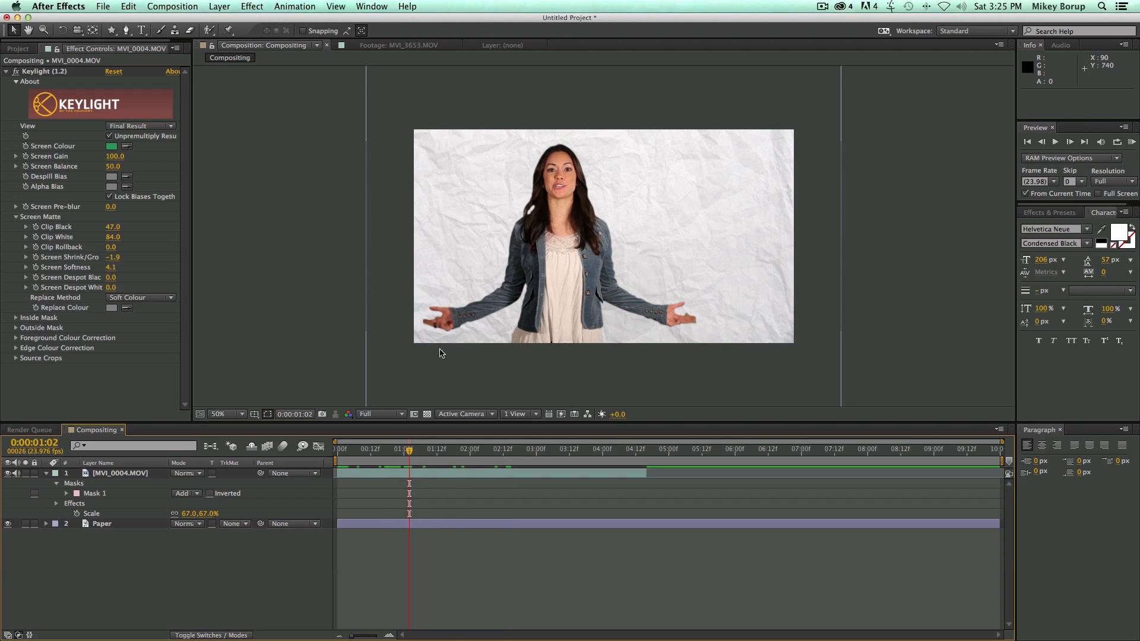
left_click_drag(408, 451, 405, 454)
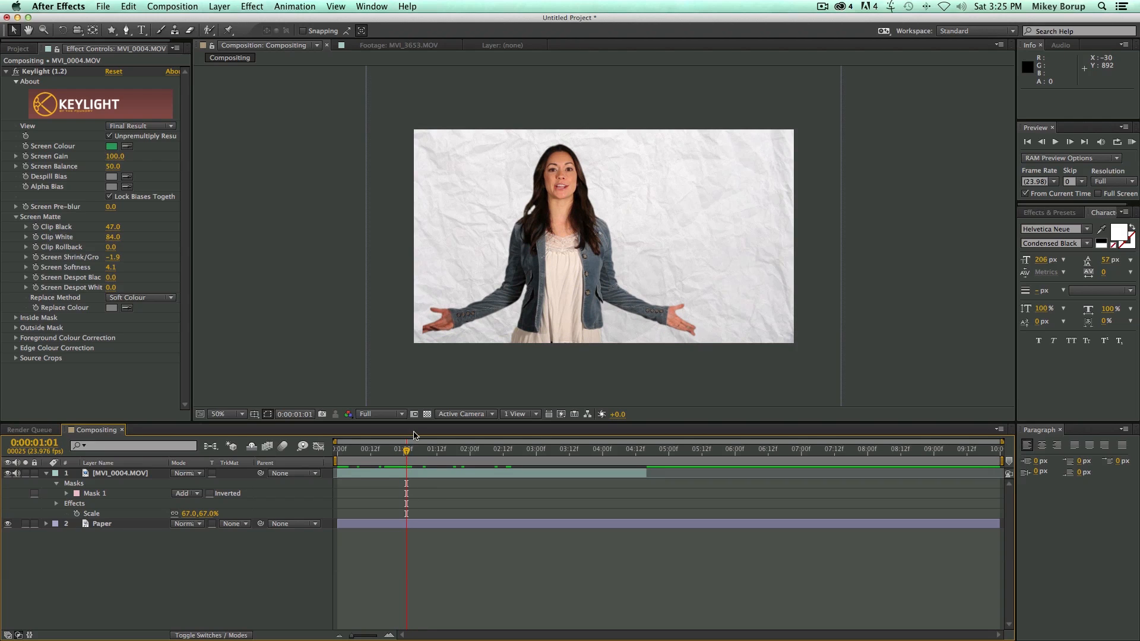
Shift the clip's whole Mask 1 slightly left to include the outstretched hand, and expand its mask properties.
left_click(96, 494)
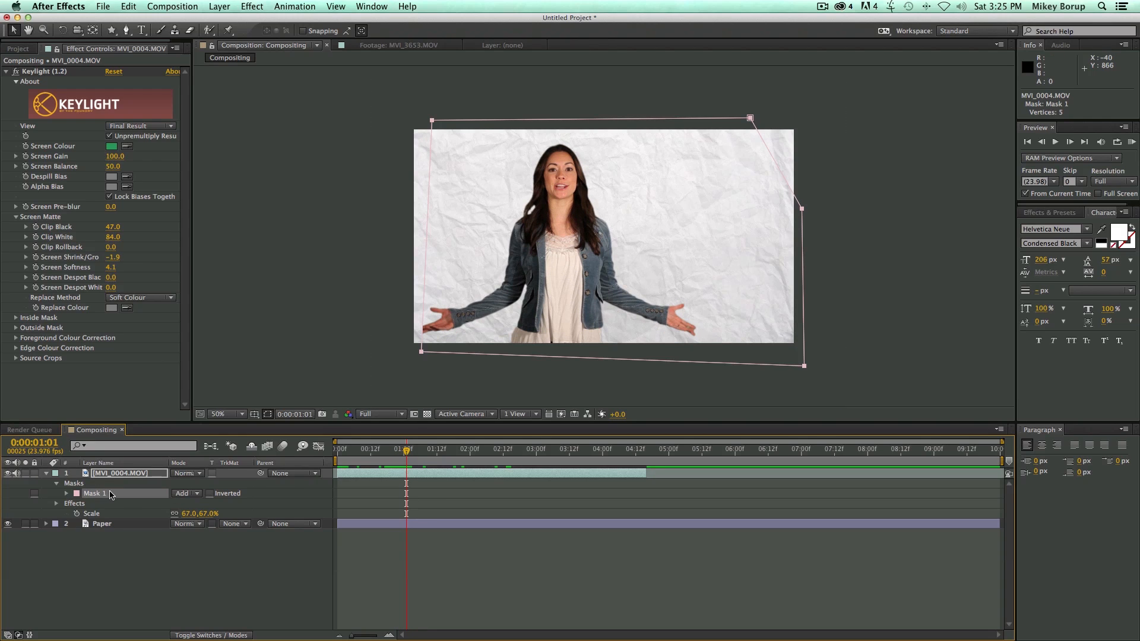
left_click_drag(423, 354, 417, 354)
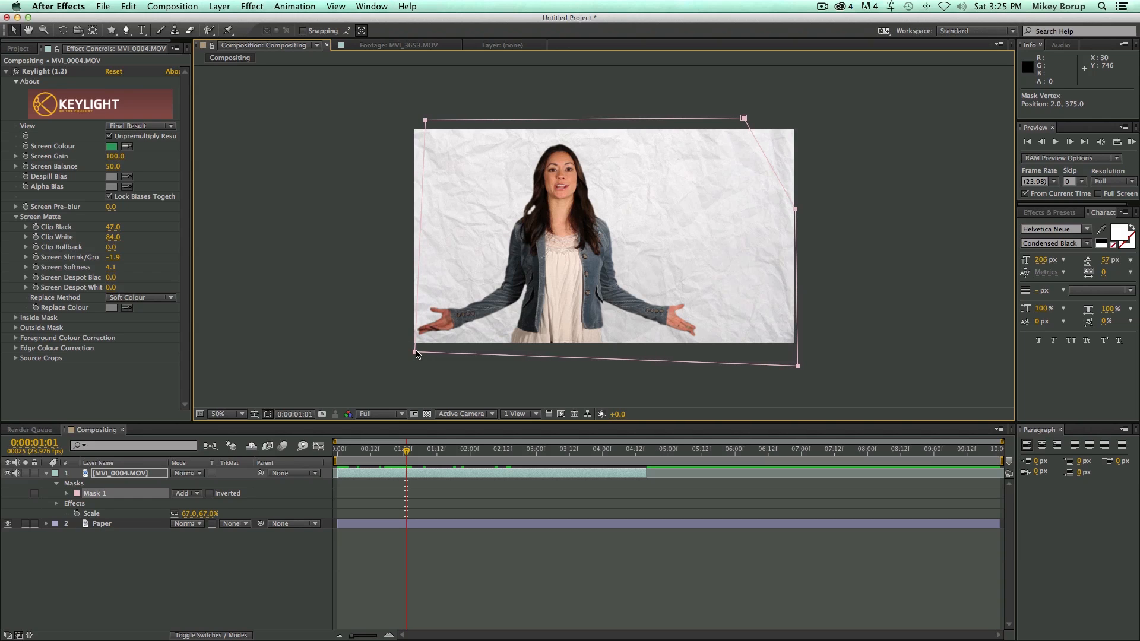
left_click(436, 600)
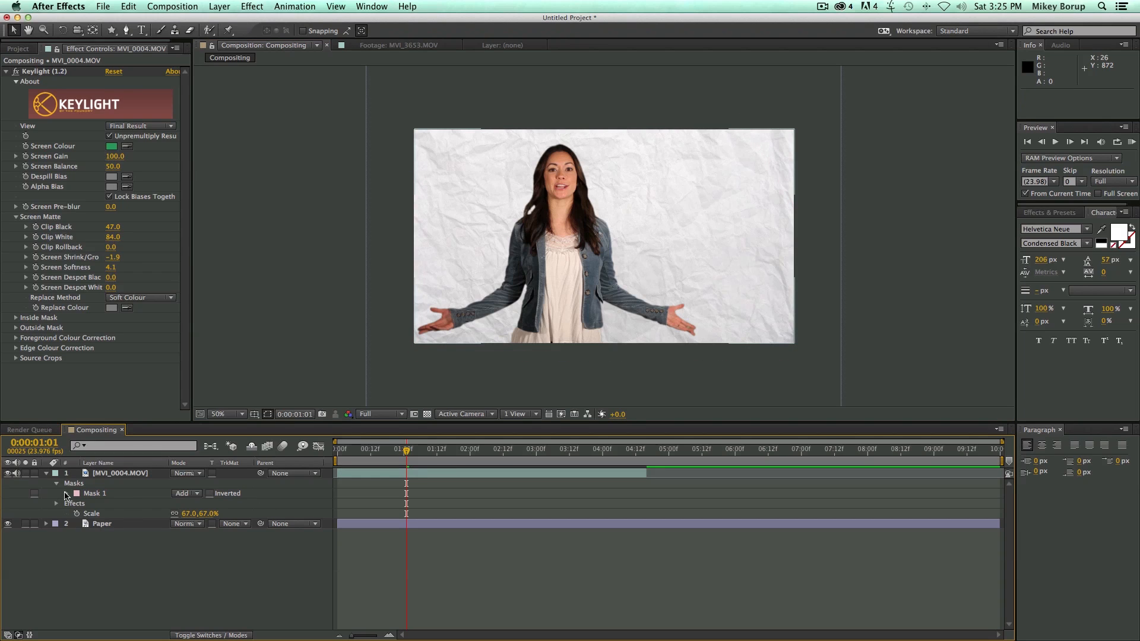
left_click(67, 494)
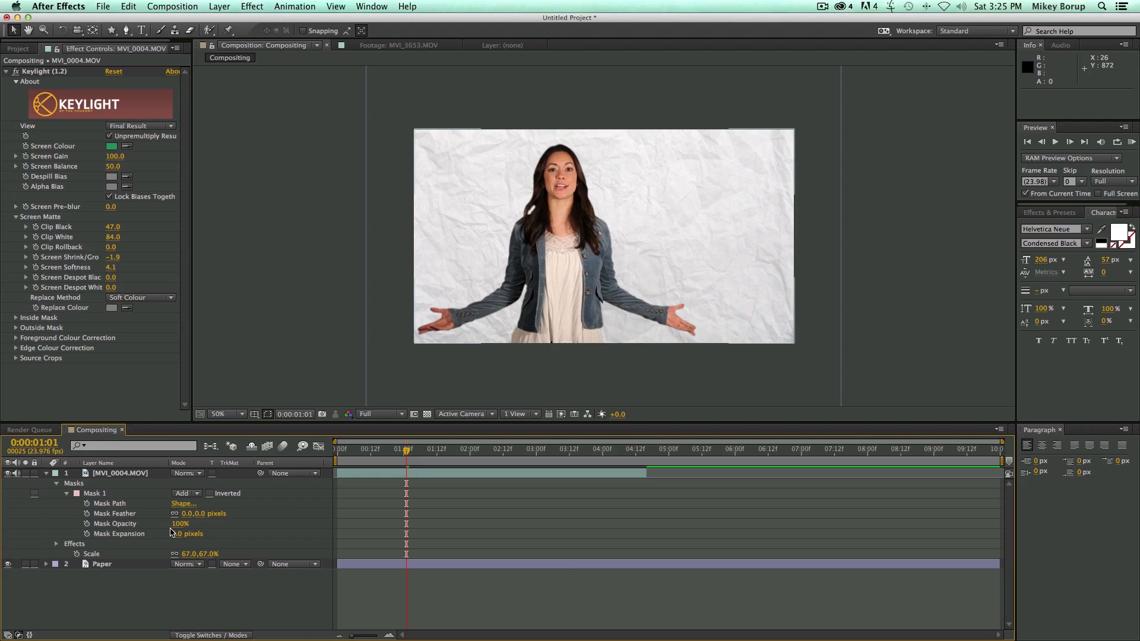
key("space")
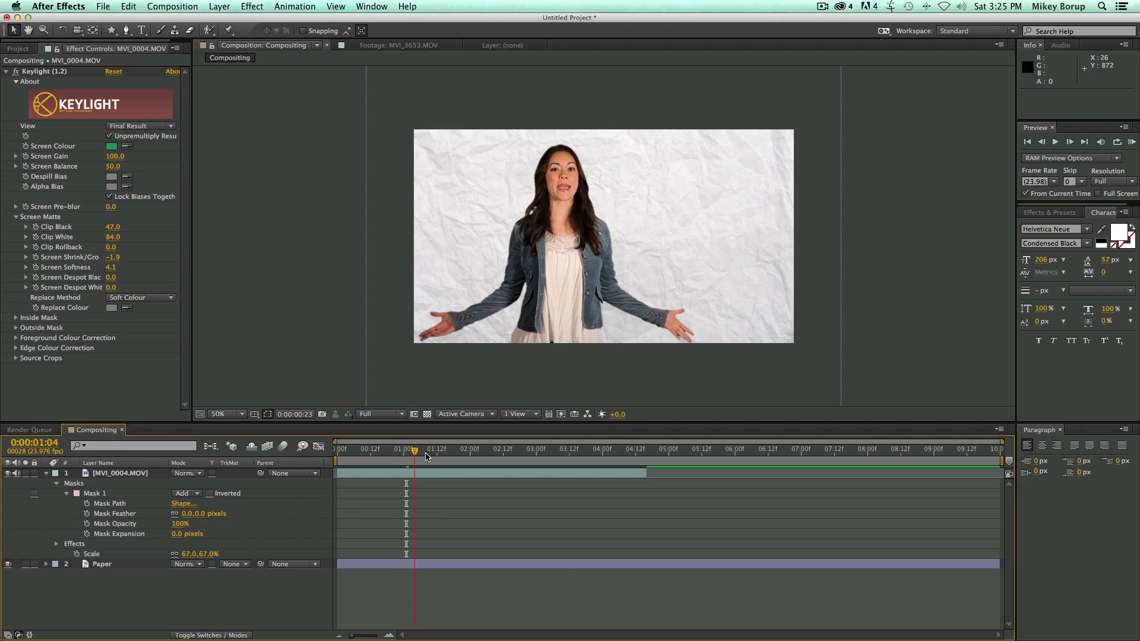
Create a new blue solid layer at composition size above the MVI_0004.MOV layer.
left_click(217, 7)
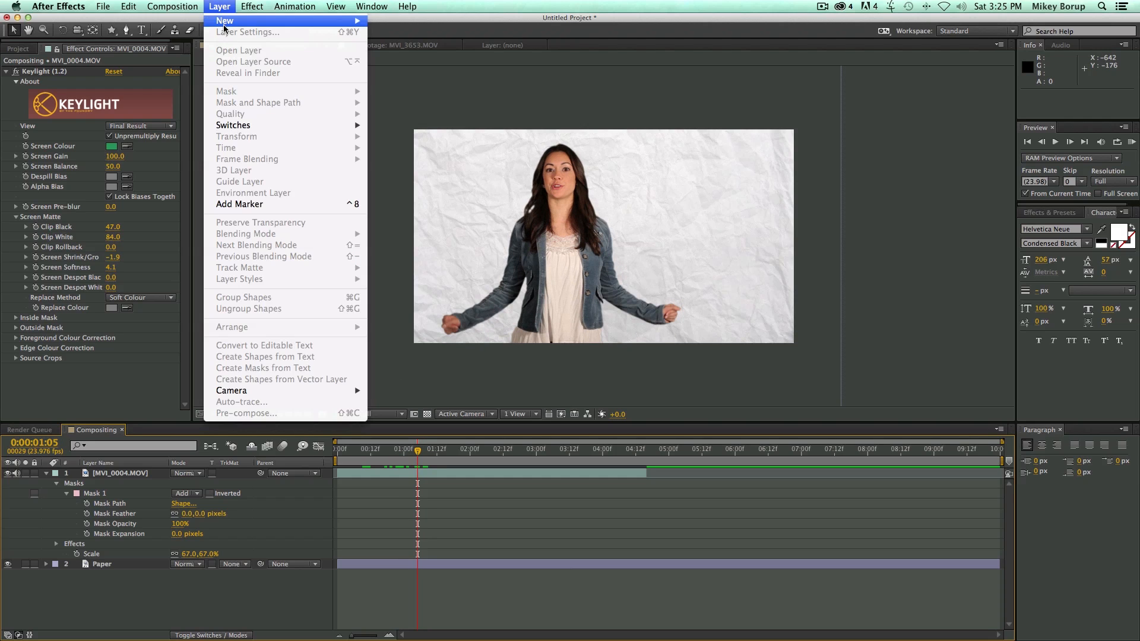
mouse_move(225, 26)
left_click(381, 39)
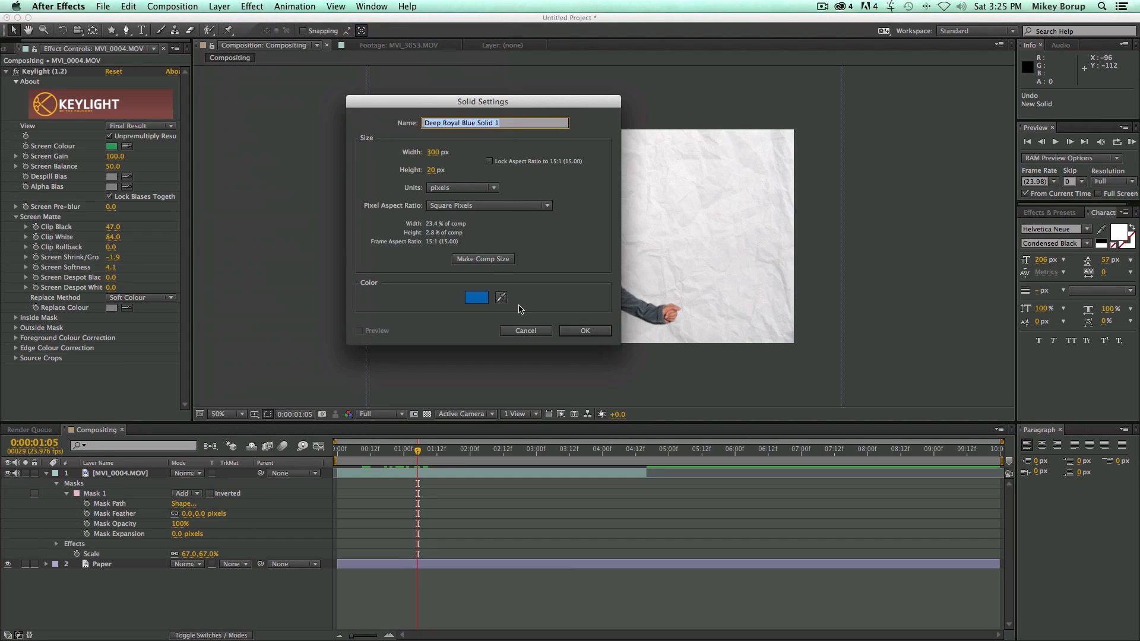
left_click(487, 260)
left_click(584, 330)
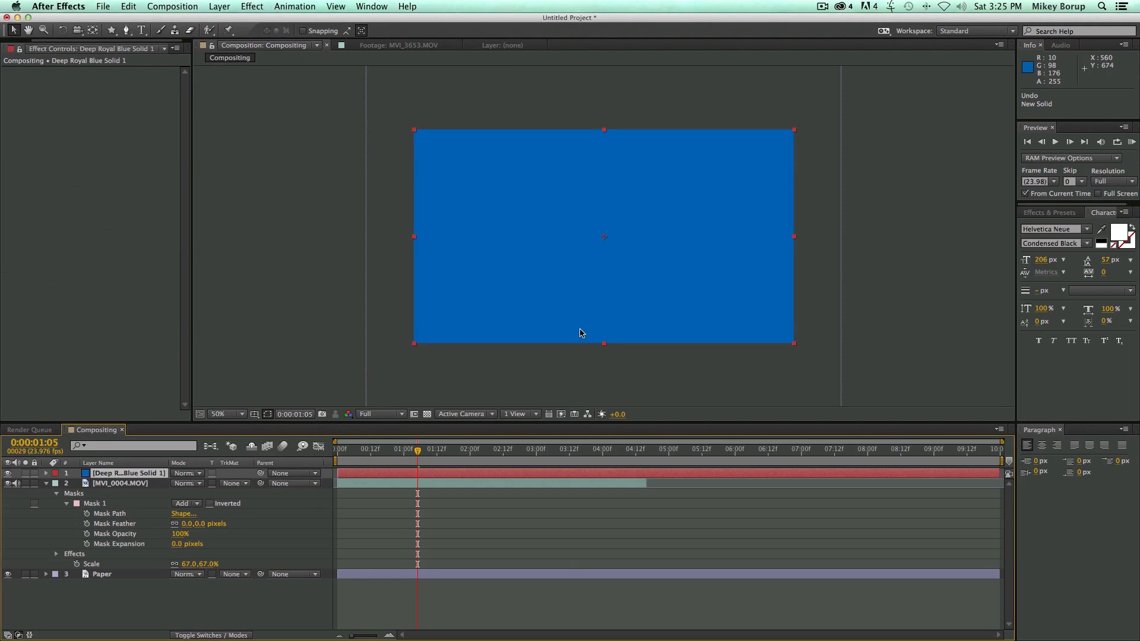
Draw a closed, irregular 13-point Pen tool mask over the middle of the blue solid.
left_click(126, 30)
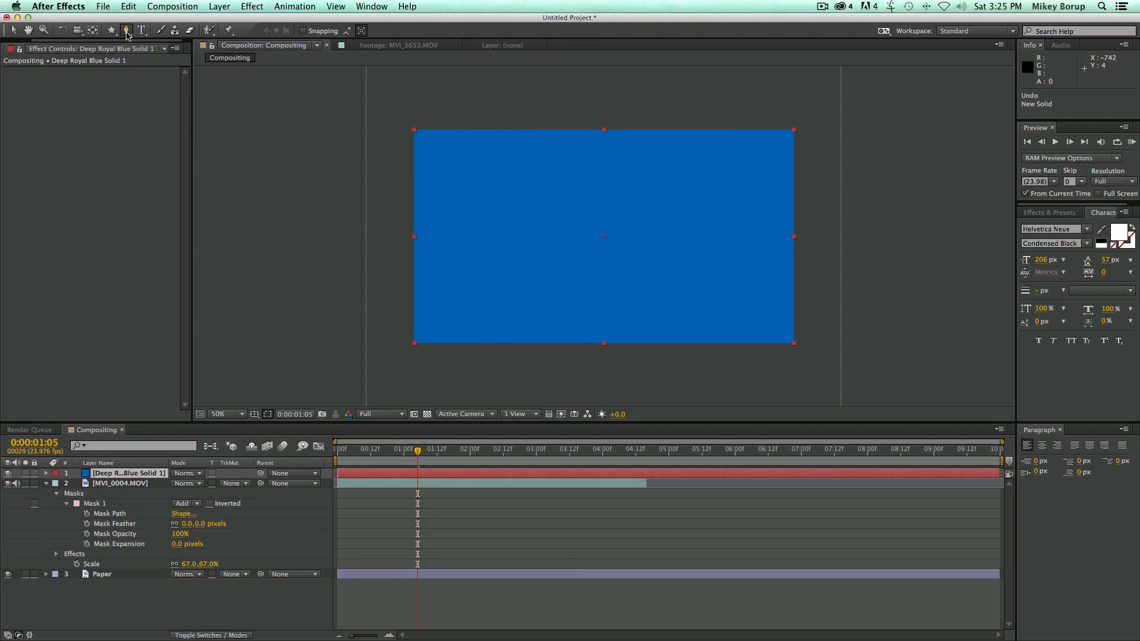
left_click(469, 254)
left_click(505, 317)
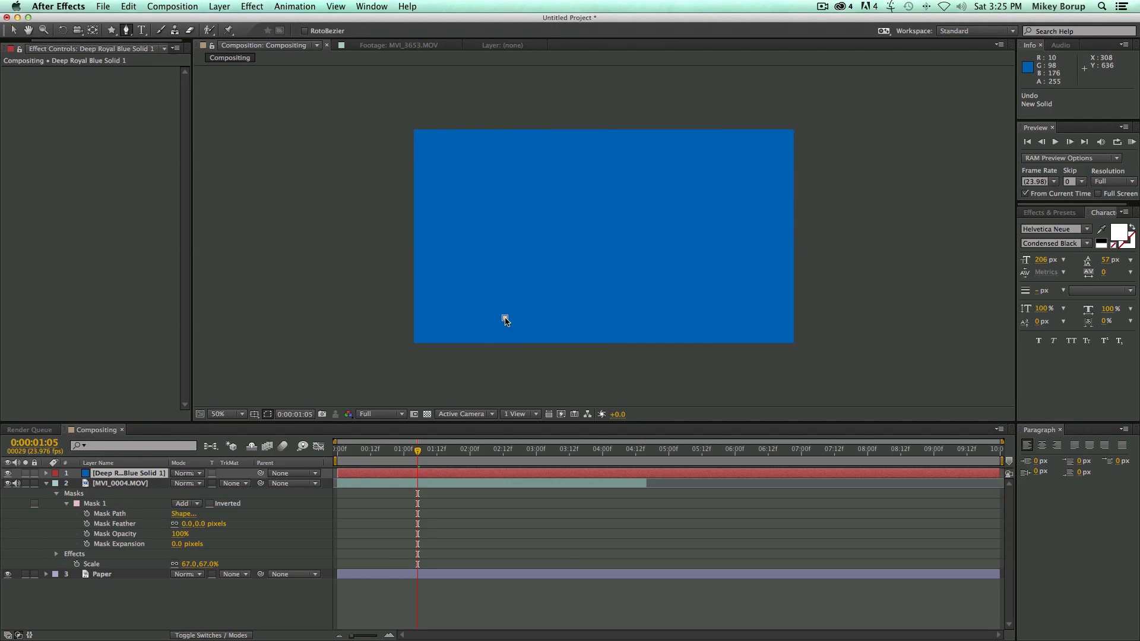
left_click(525, 225)
left_click(568, 239)
left_click(625, 152)
left_click(706, 172)
left_click(684, 223)
left_click(623, 254)
left_click(696, 282)
left_click_drag(696, 311, 701, 312)
left_click(591, 298)
left_click(568, 324)
left_click(505, 318)
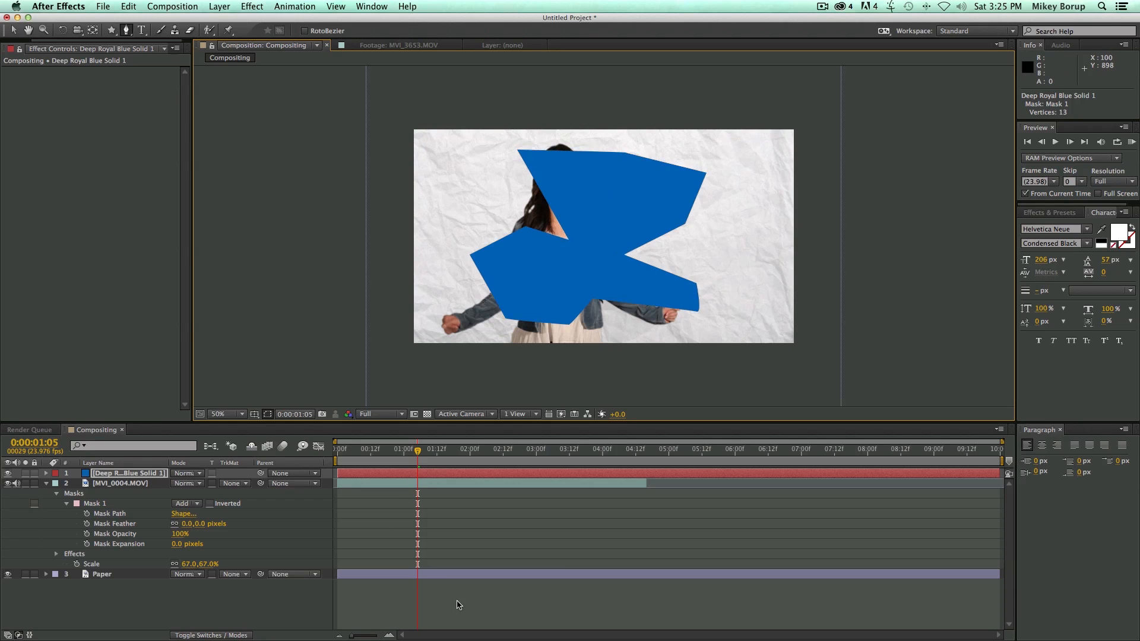
Expand the blue solid's Mask 1 to show its path, feather, opacity and expansion properties.
left_click(412, 473)
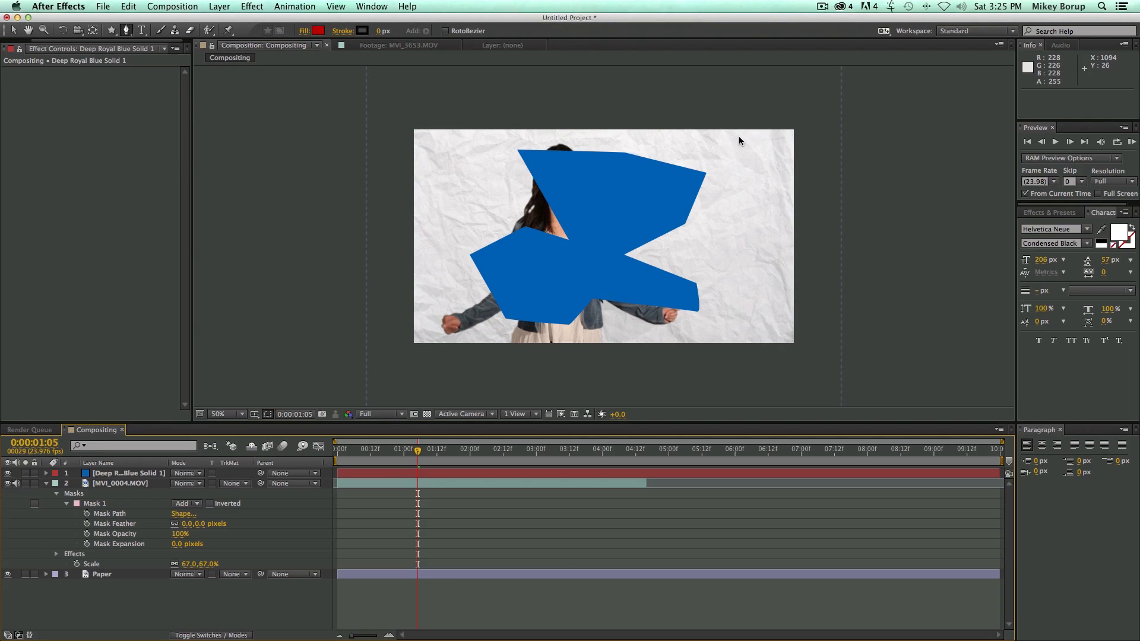
left_click(46, 473)
left_click(57, 483)
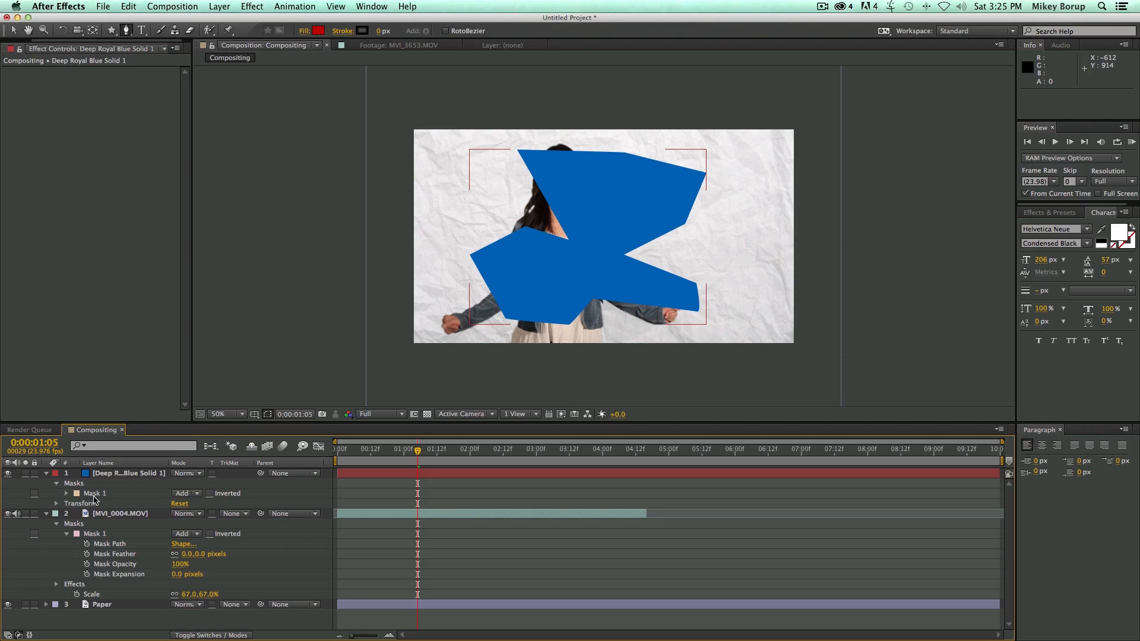
left_click(67, 493)
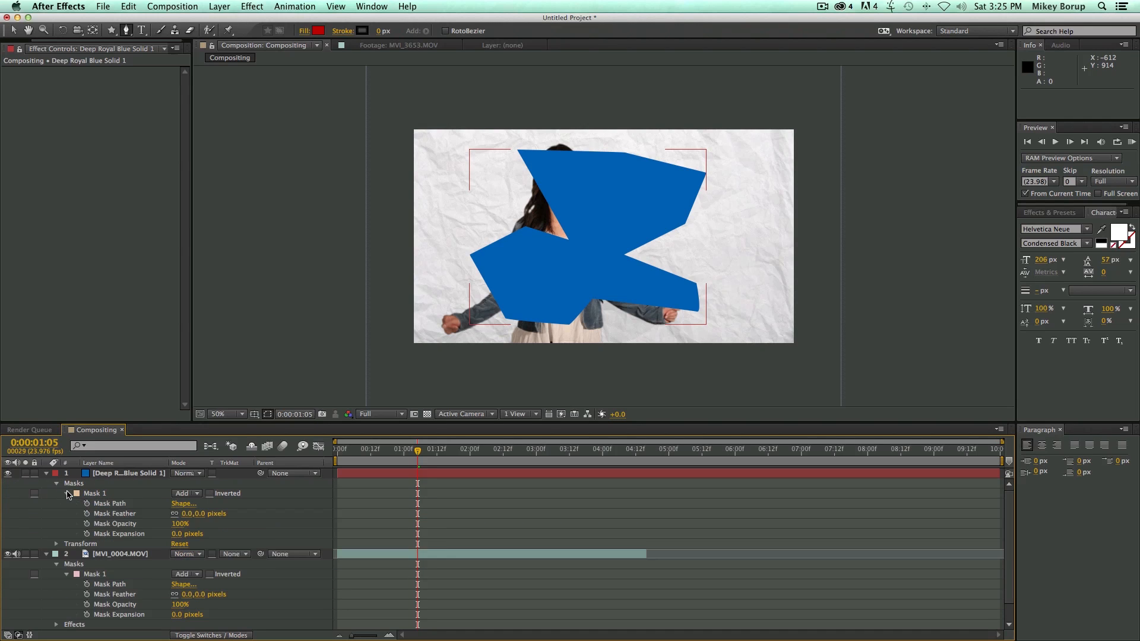
Try inverting the blue solid's Mask 1, try the Darken and Difference mask modes, and return it to Add.
left_click(209, 494)
left_click(210, 494)
left_click(209, 493)
left_click(209, 494)
left_click(198, 494)
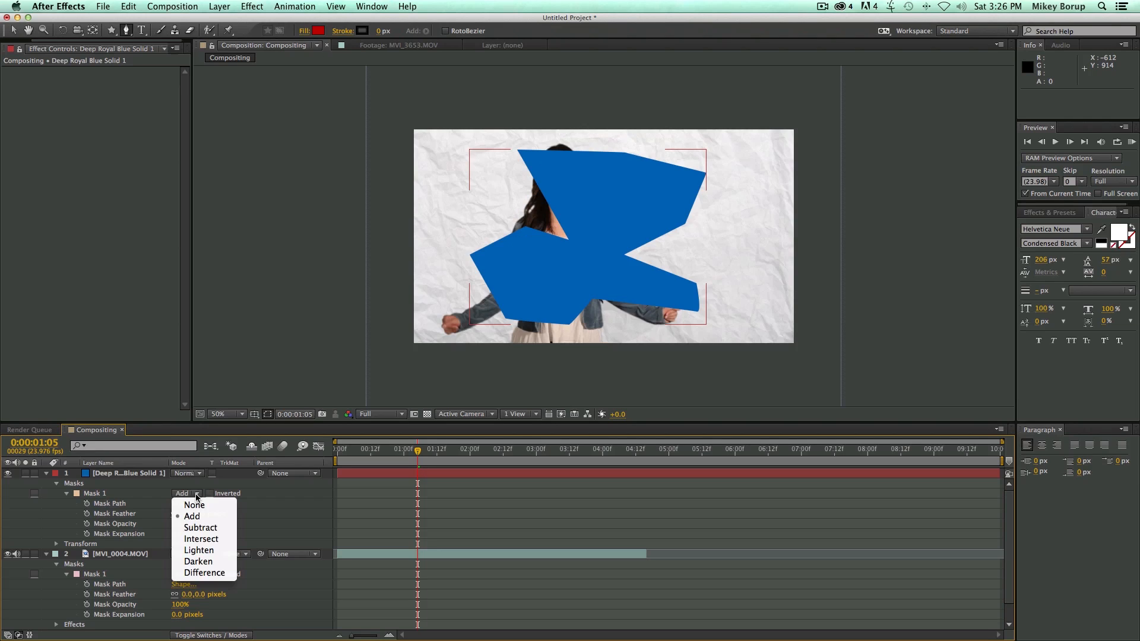
left_click(197, 561)
left_click(196, 494)
left_click(204, 572)
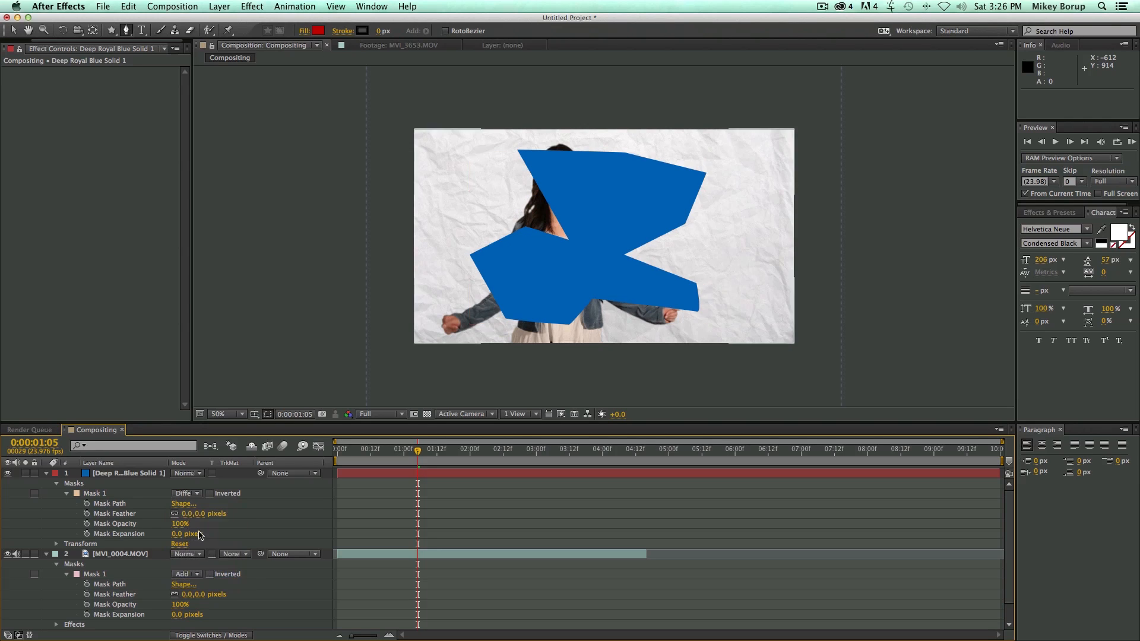
left_click(193, 495)
left_click(205, 513)
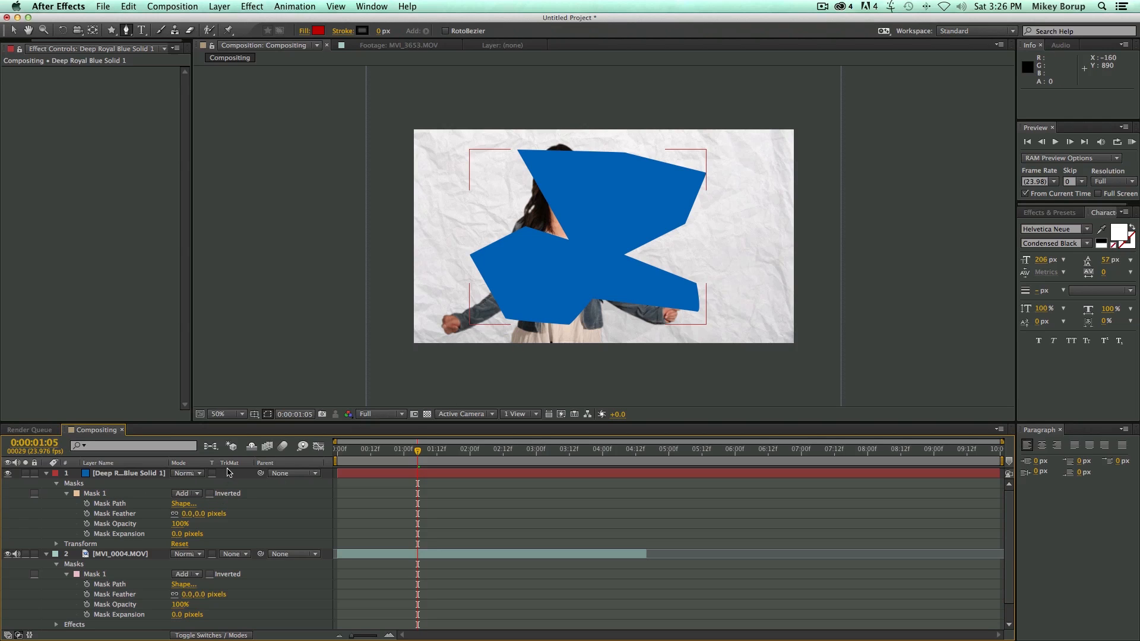
Keyframe the blue solid's Mask Path at 0:00:00:00, and shift the whole mask slightly up and left at 0:00:02:12.
key("Home")
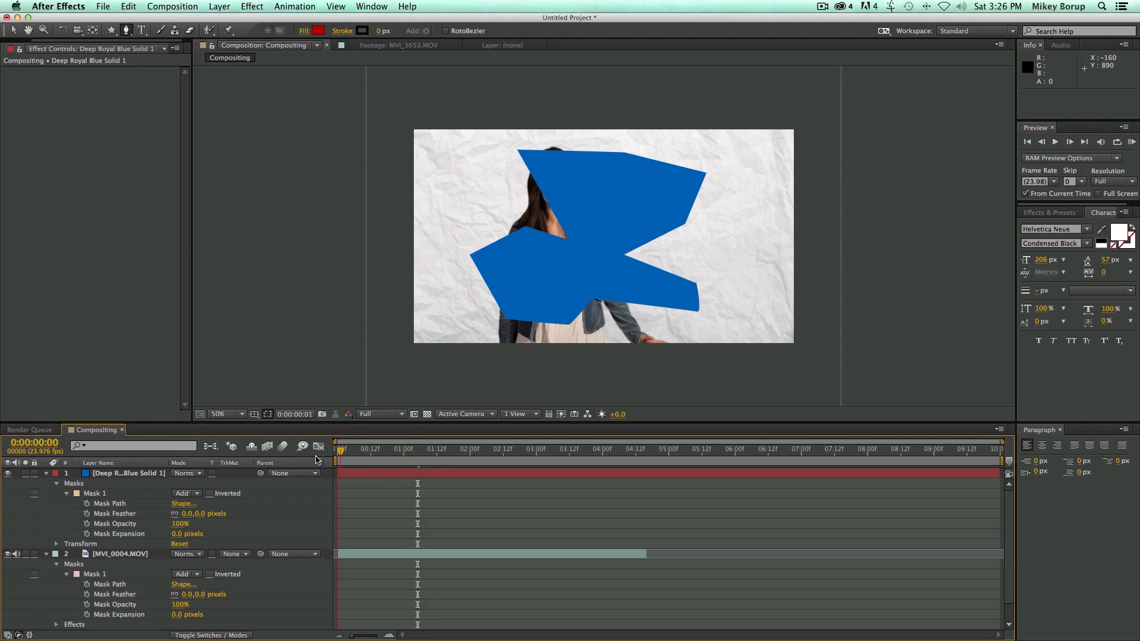
left_click(87, 503)
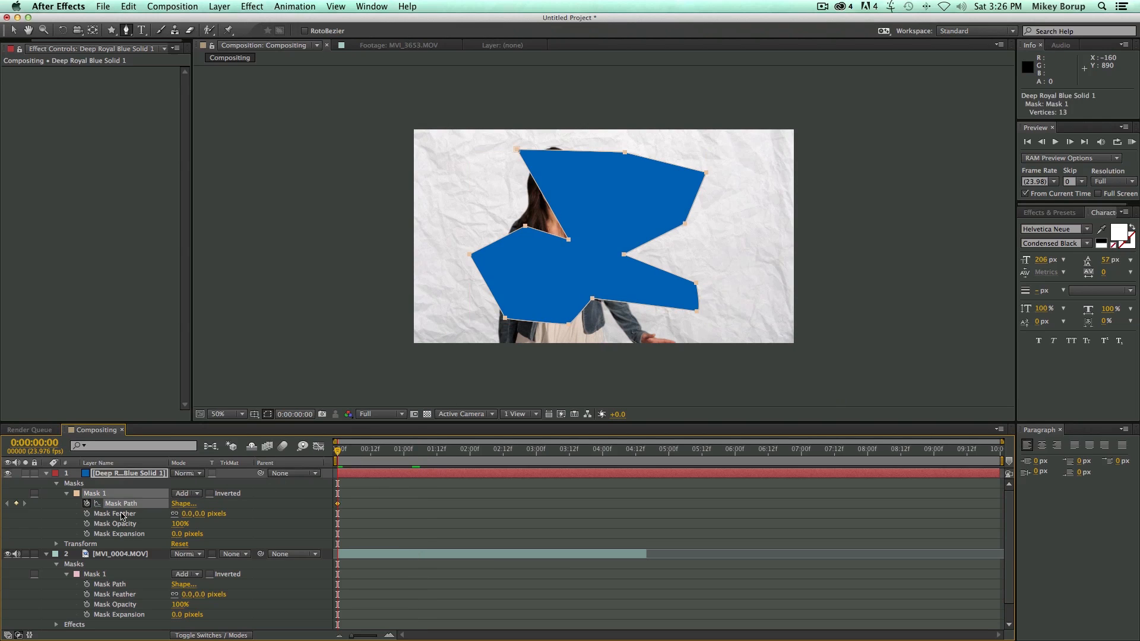
left_click_drag(355, 450, 503, 450)
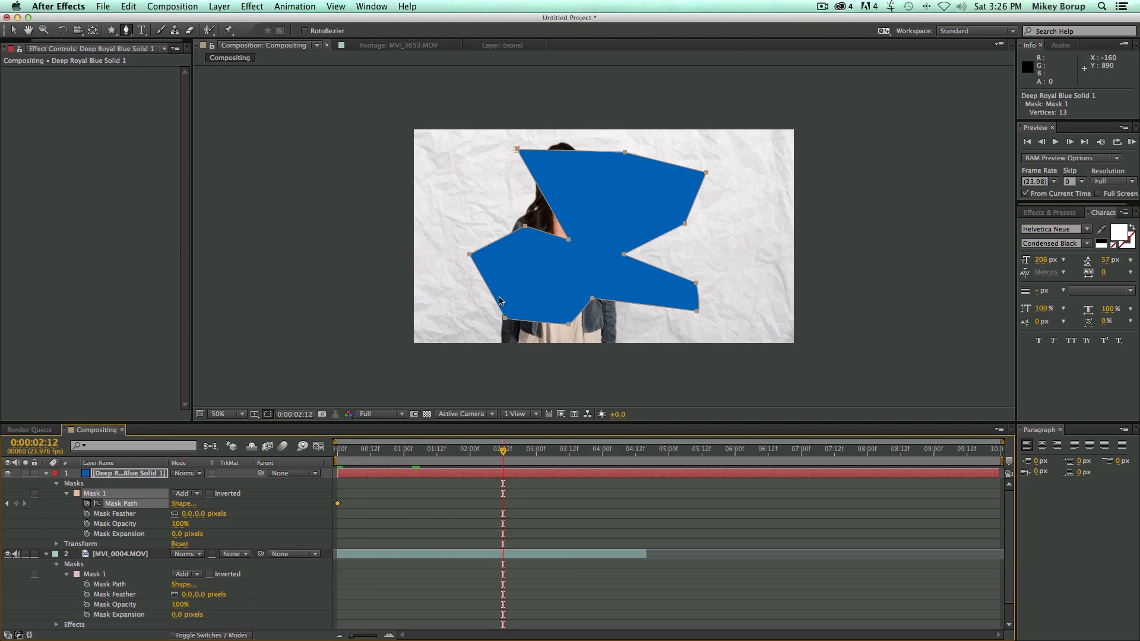
left_click_drag(526, 227, 519, 212)
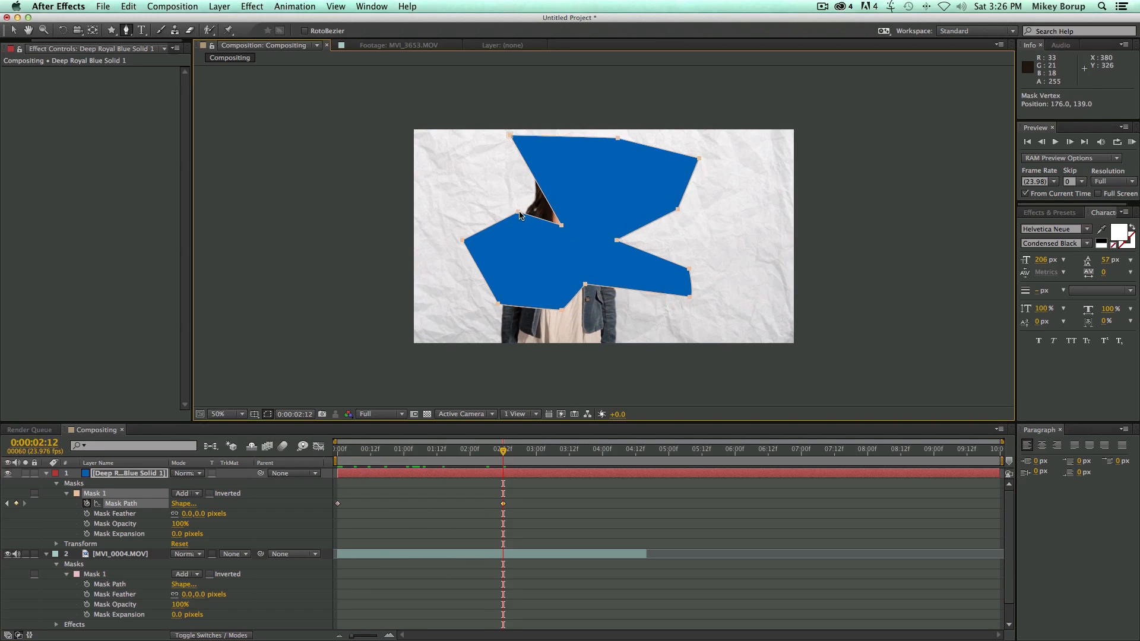
left_click(476, 209)
key("super+z")
key("v")
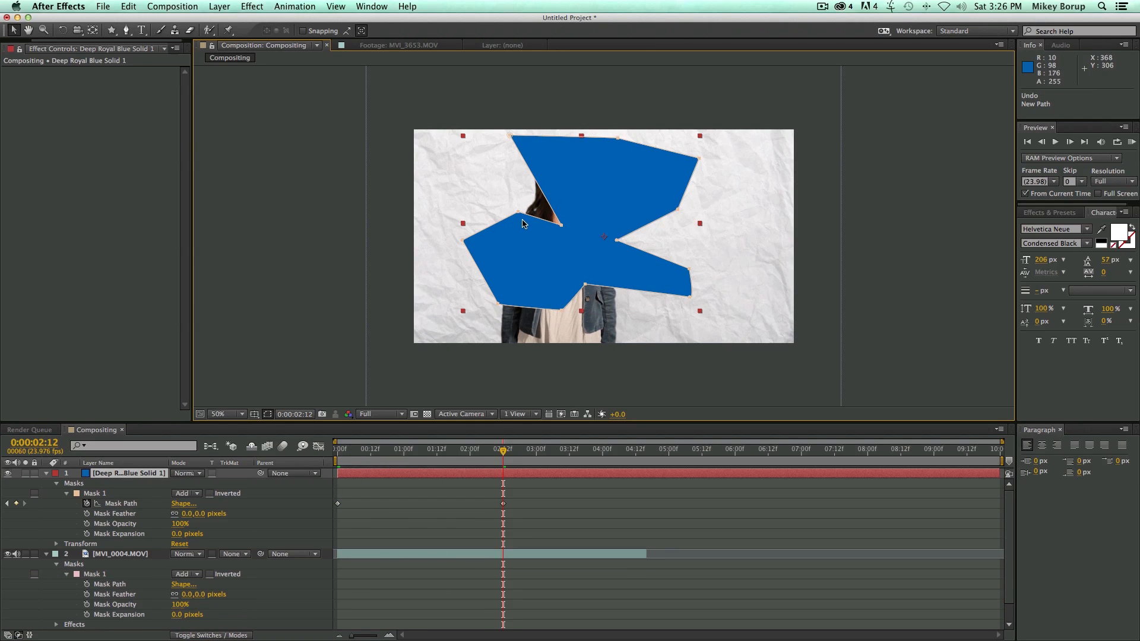
Reshape the blue solid's mask at 0:00:02:12 by pulling five inner and corner points outward, and scrub back to check the morph.
left_click_drag(519, 212, 479, 182)
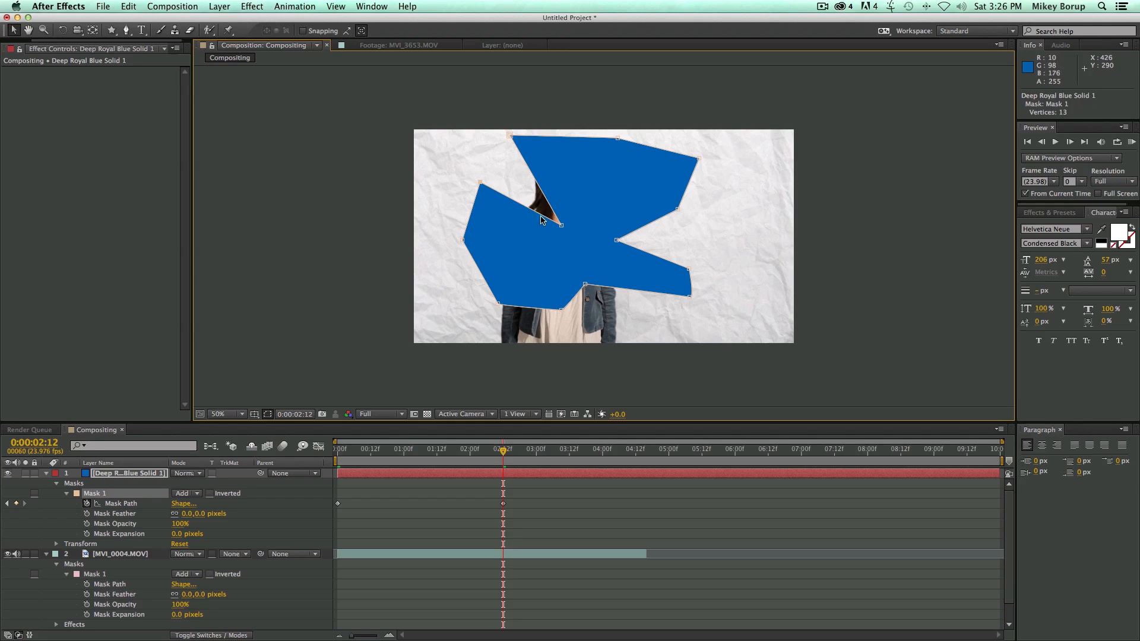
left_click_drag(561, 225, 509, 182)
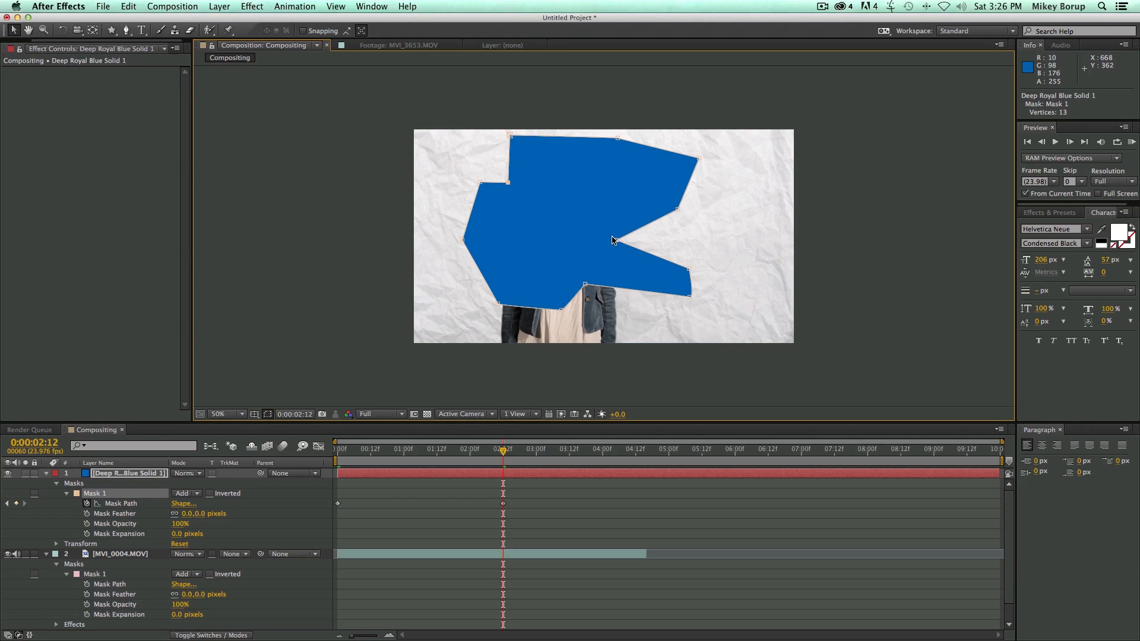
left_click_drag(617, 243, 745, 240)
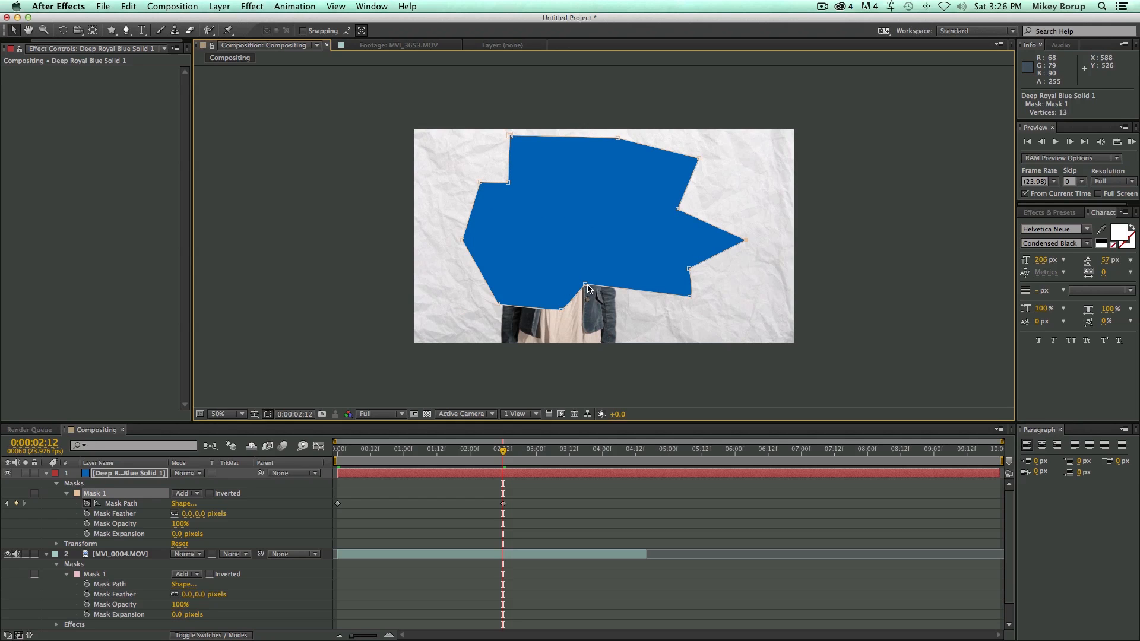
left_click_drag(585, 284, 617, 320)
left_click_drag(499, 303, 442, 309)
left_click_drag(439, 447, 409, 454)
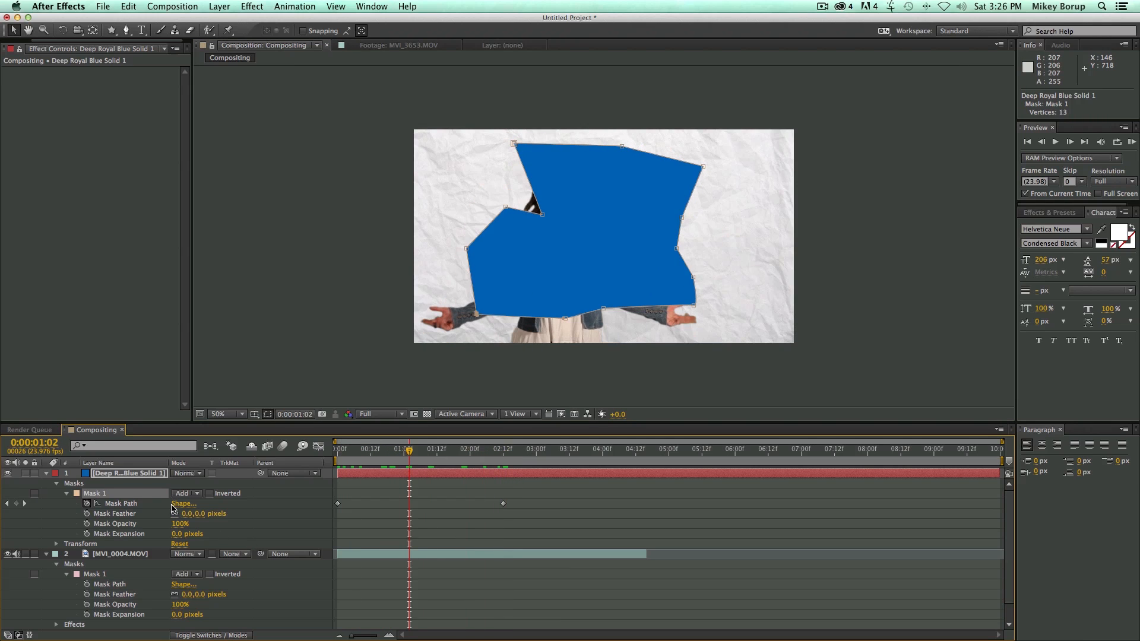
Try a 96-pixel feather, the opacity and a negative expansion on the blue solid's Mask 1, and reset feather and expansion to 0.
left_click_drag(187, 515, 251, 522)
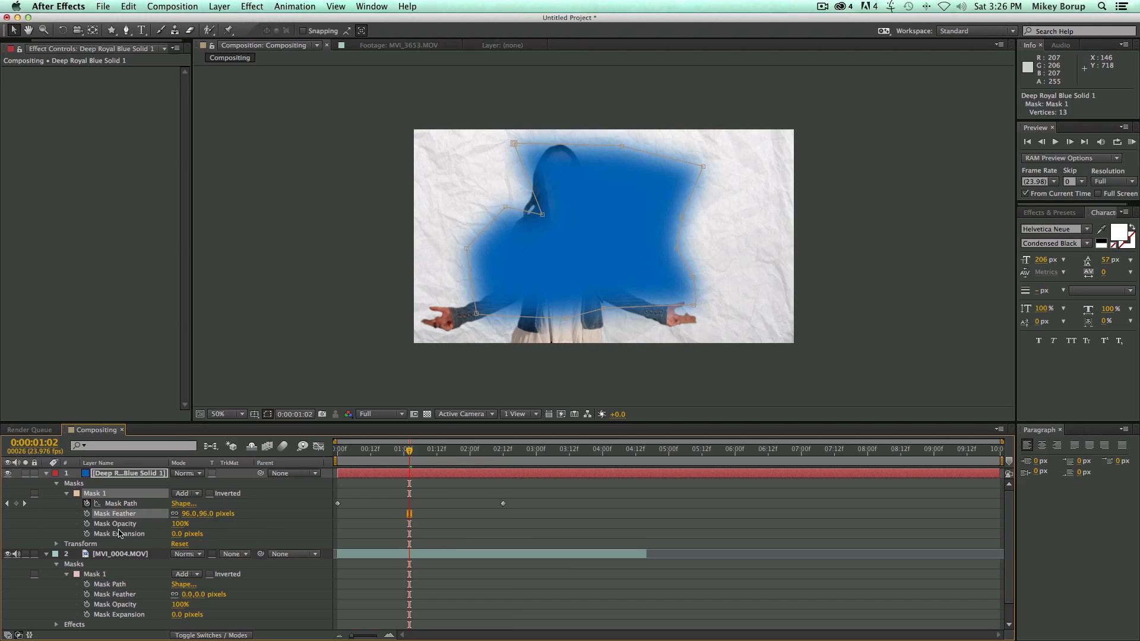
left_click_drag(180, 524, 206, 523)
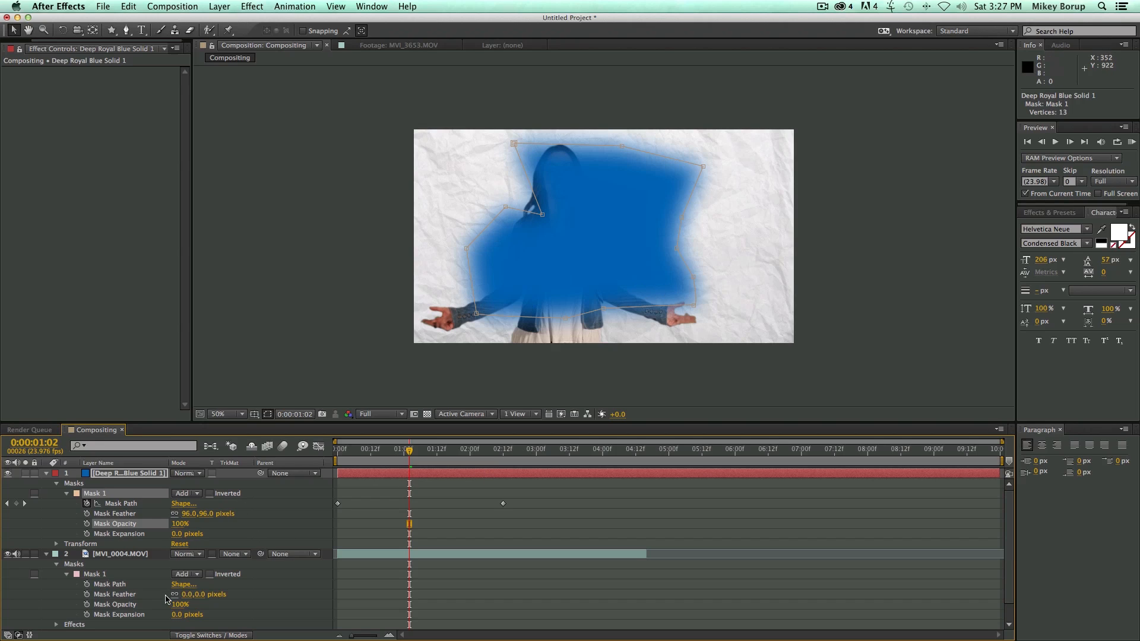
left_click_drag(176, 536, 22, 509)
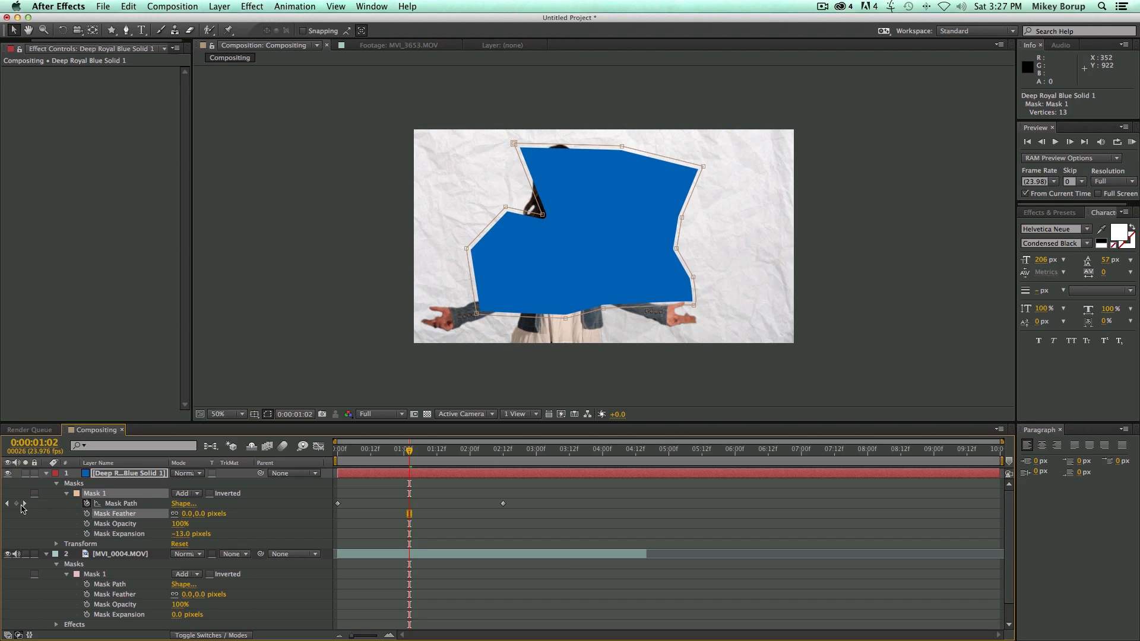
mouse_move(184, 537)
left_mouse_down()
mouse_move(217, 534)
mouse_move(87, 533)
mouse_move(205, 533)
mouse_move(169, 534)
left_mouse_up()
left_click(181, 534)
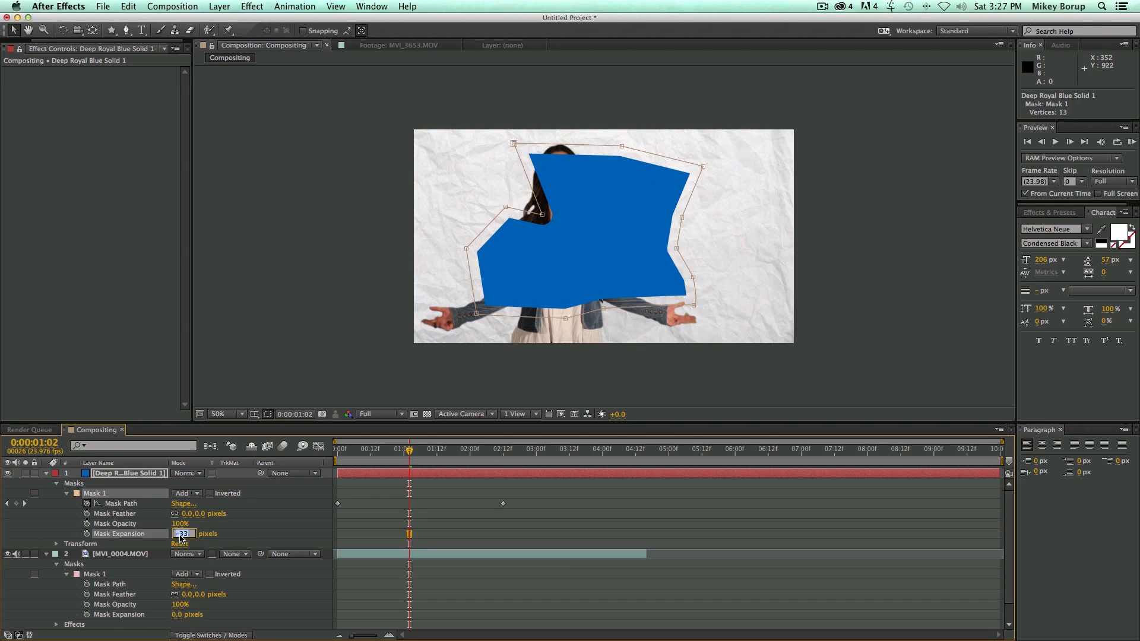
type("0")
key("Return")
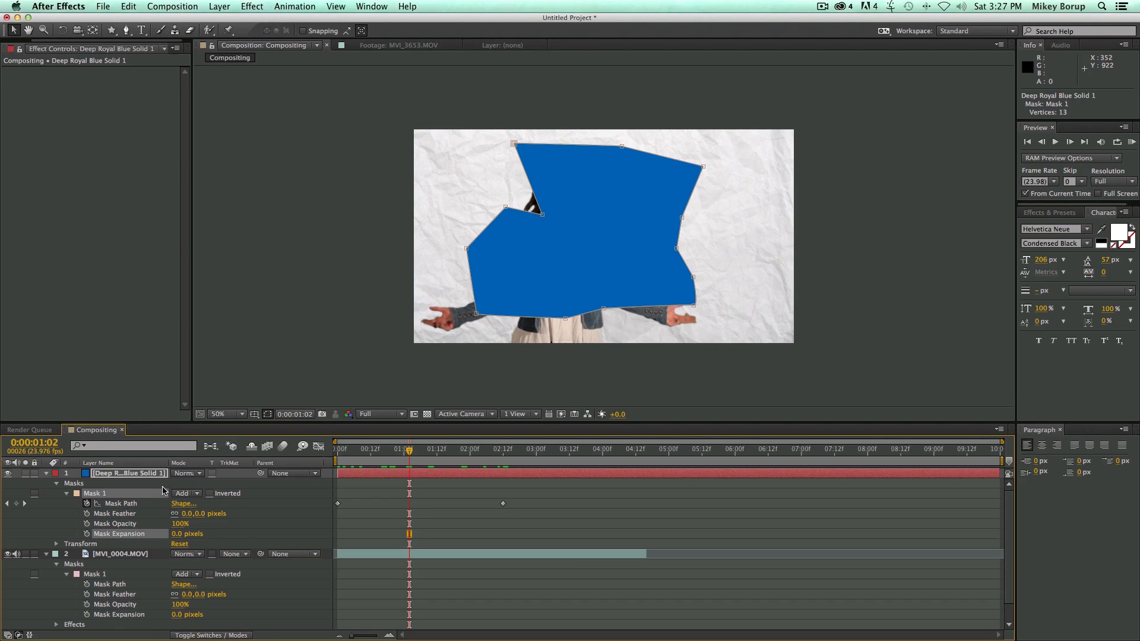
With the Mask Feather Tool, pull a wide feather from the mask's upper-left vertex and a narrow one from its lower edge.
left_click(127, 30)
left_click(127, 31)
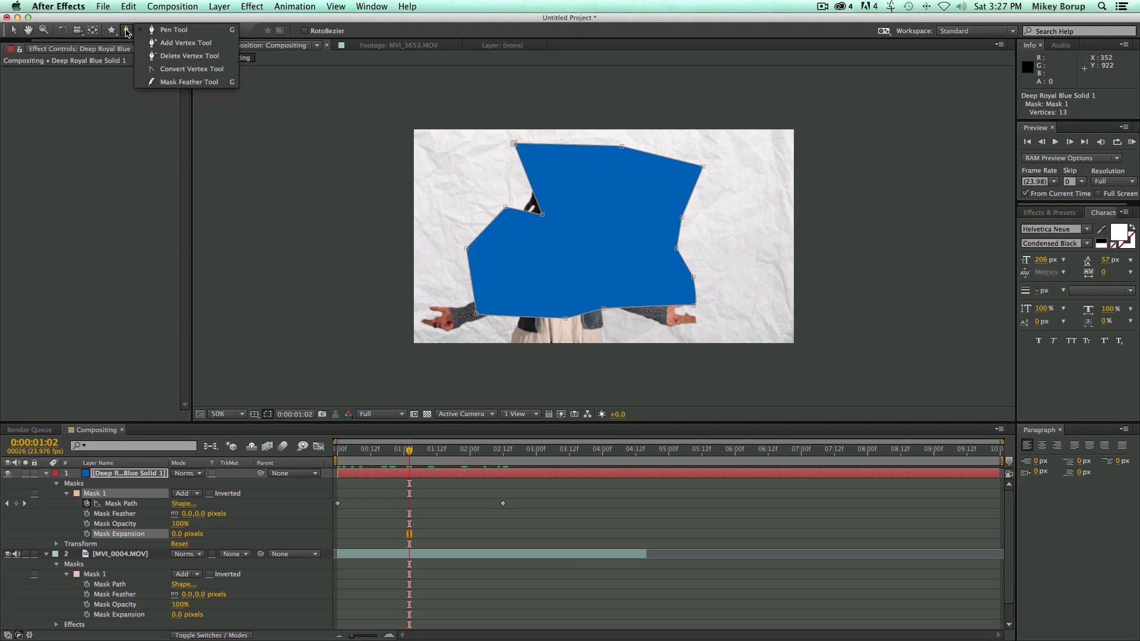
left_click(126, 33)
left_click(128, 34)
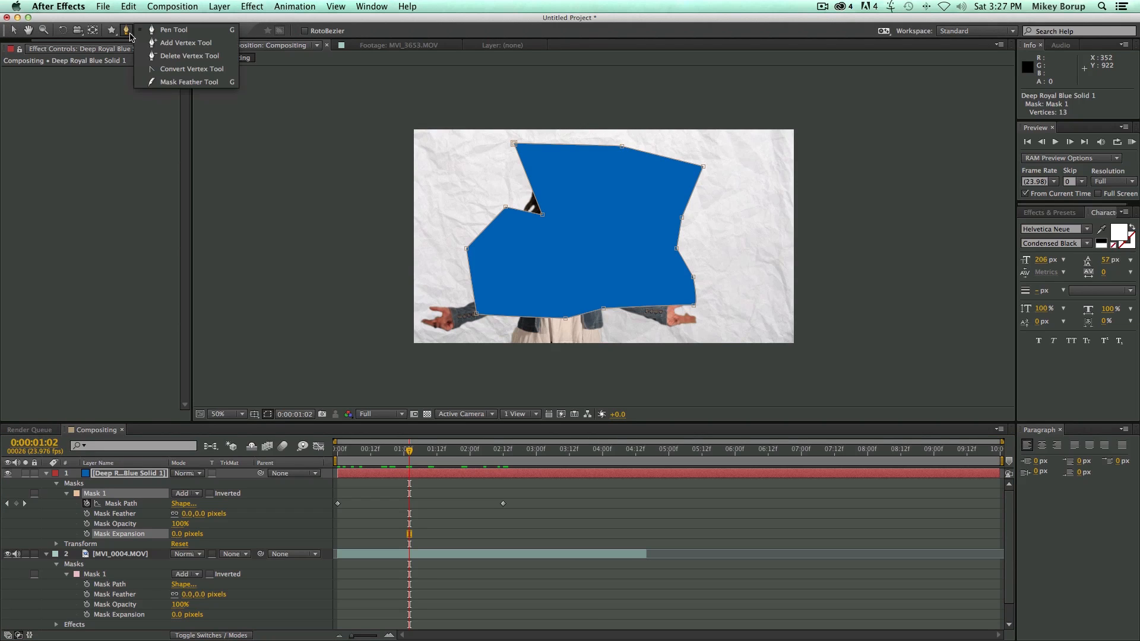
left_click(186, 83)
left_click_drag(505, 211, 486, 181)
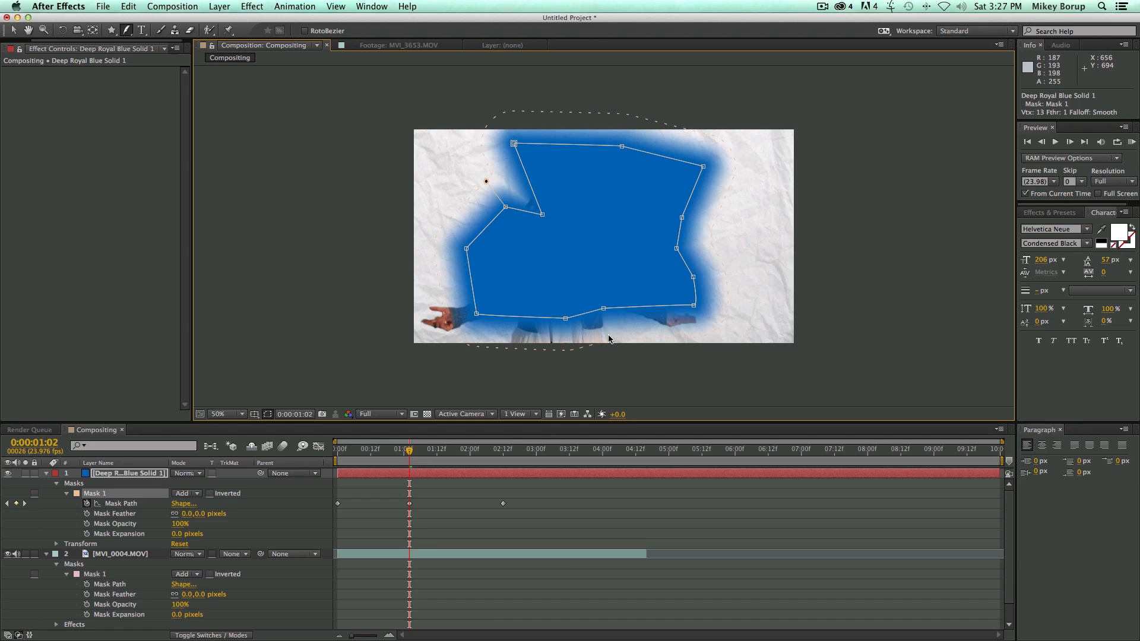
left_click_drag(604, 309, 603, 320)
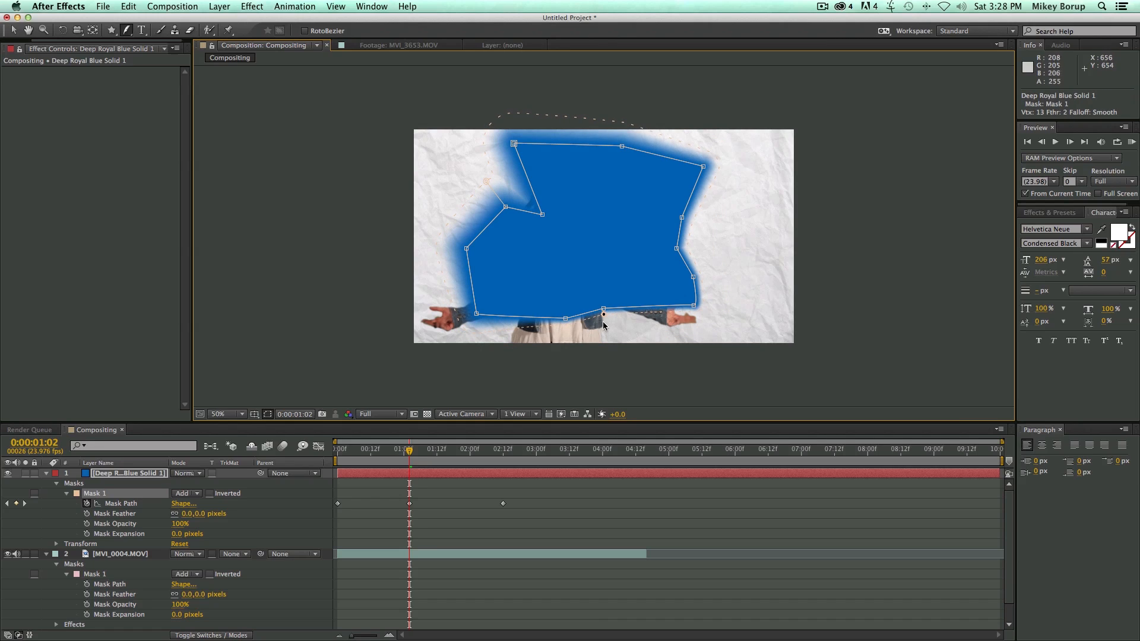
Vary the feather around the blue mask: very wide at the upper-left edge, narrow below it, wide on the right, narrow at the top.
left_click_drag(468, 244, 407, 179)
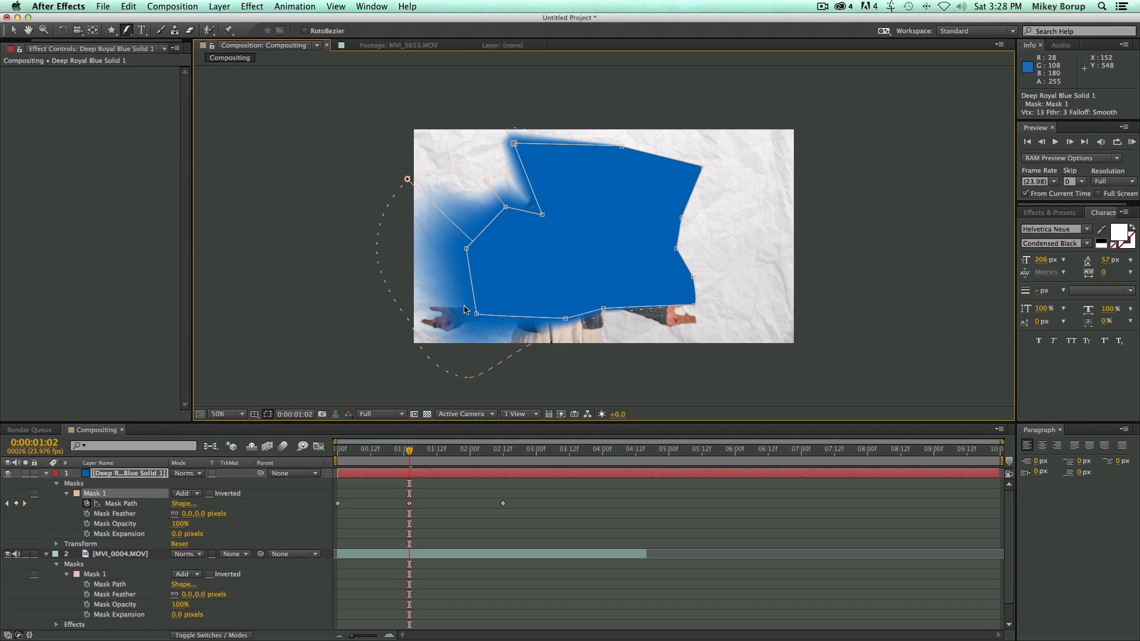
left_click_drag(473, 292, 457, 279)
left_click_drag(681, 221, 739, 228)
left_click_drag(686, 163, 688, 155)
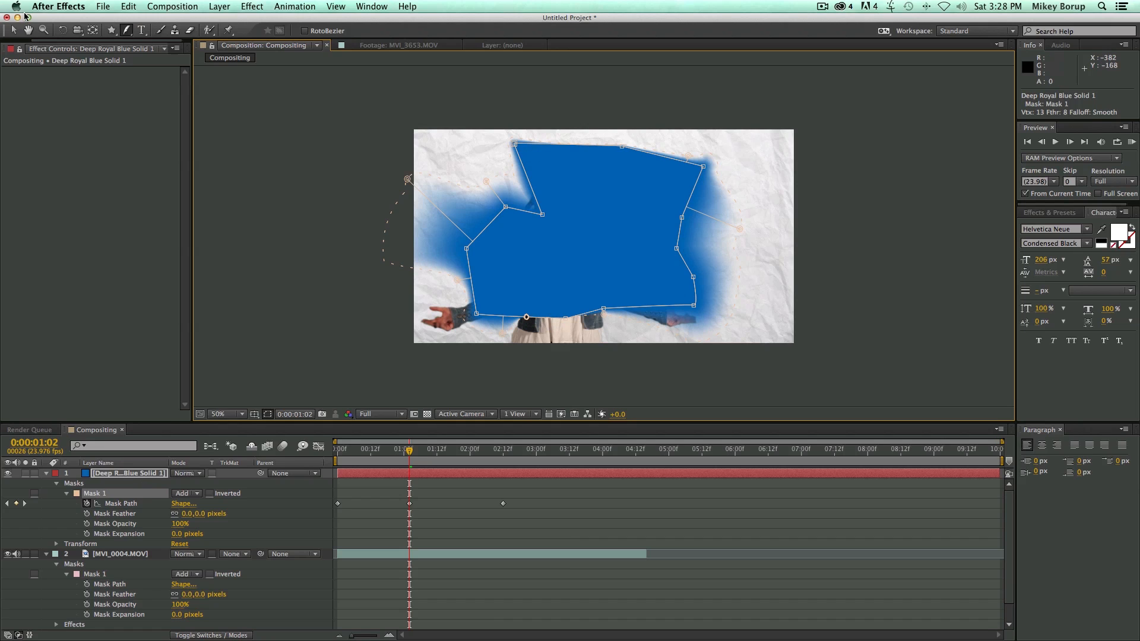
Move the blue solid slightly right and down with the Selection tool, and deselect it.
left_click(14, 30)
left_click(371, 144)
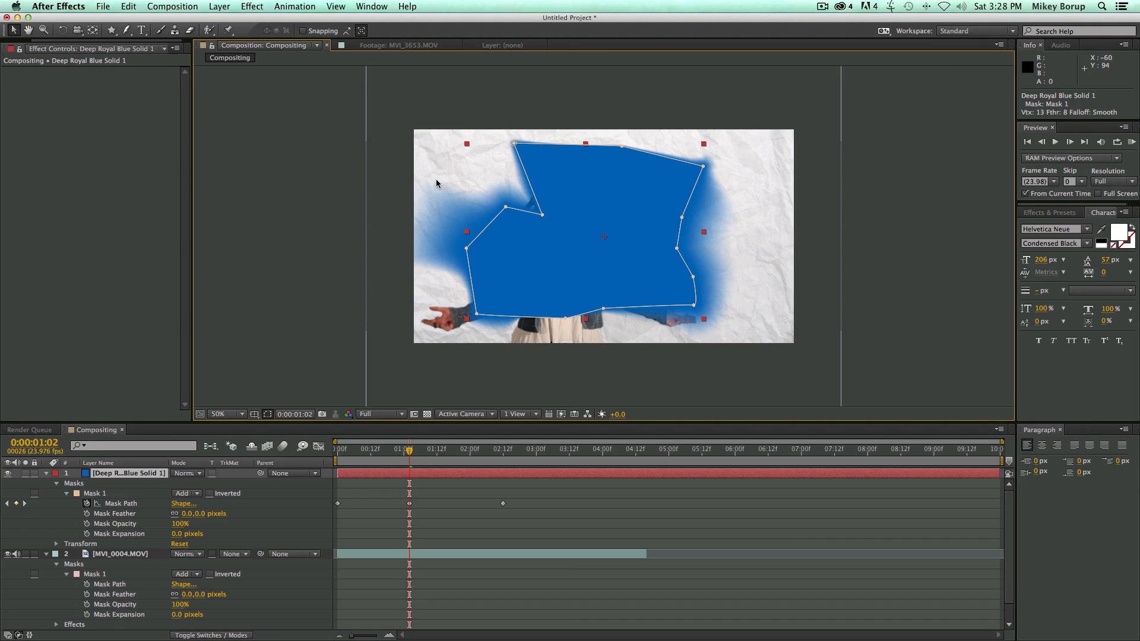
left_click_drag(630, 248, 650, 253)
left_click(913, 279)
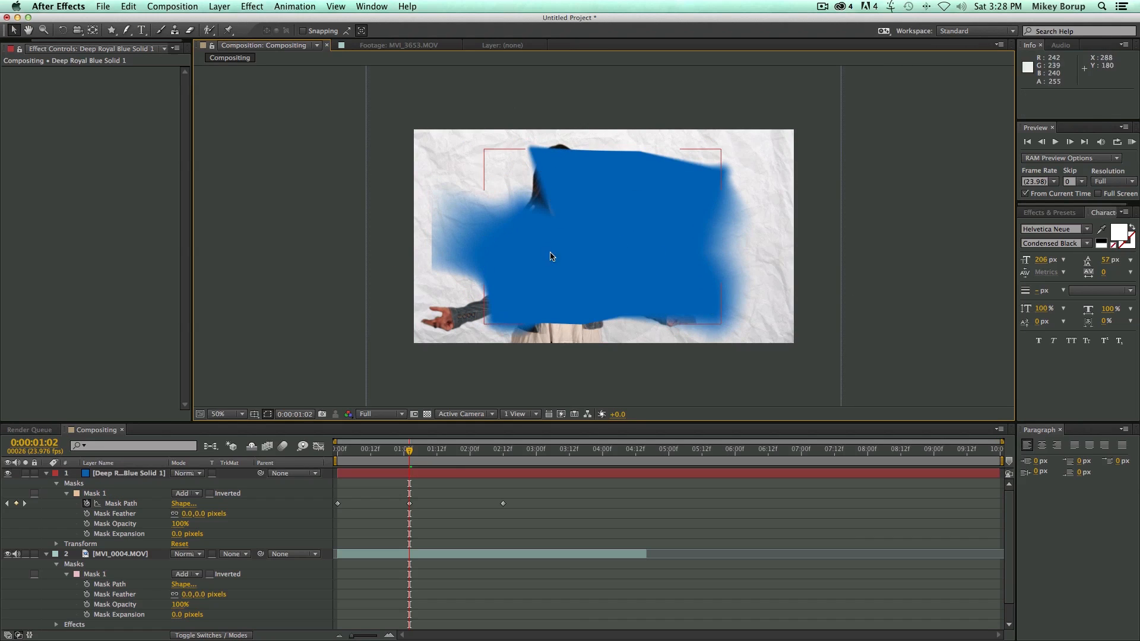
Reselect the blue solid to view its mask outline, toggle mask and shape path visibility off and on, and deselect it.
left_click(636, 221)
left_click(900, 265)
left_click(602, 159)
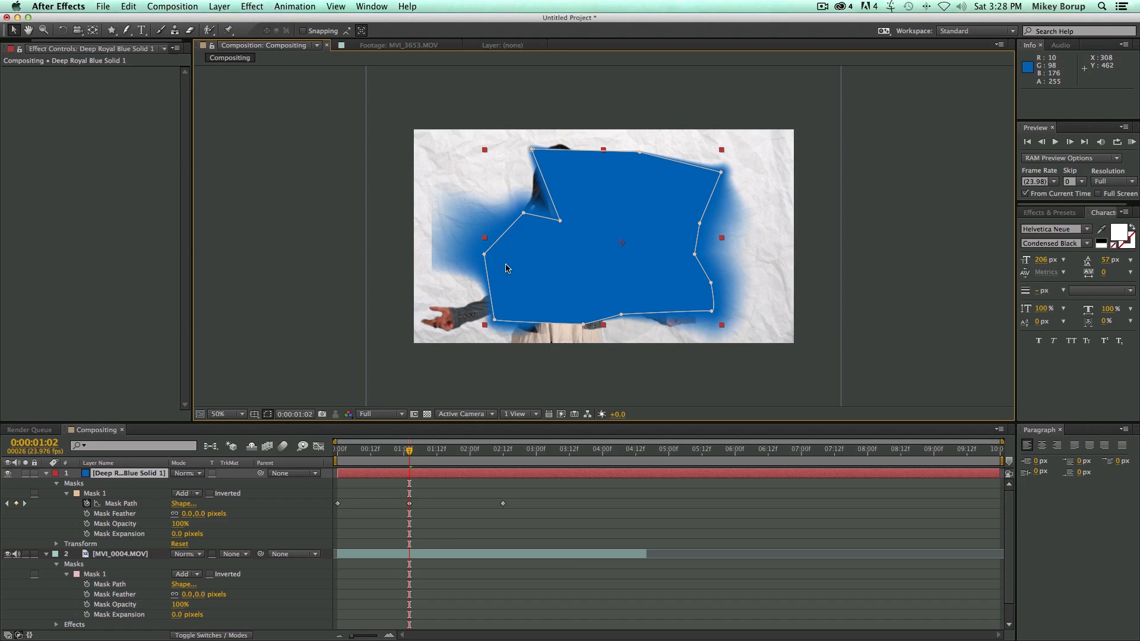
left_click(267, 415)
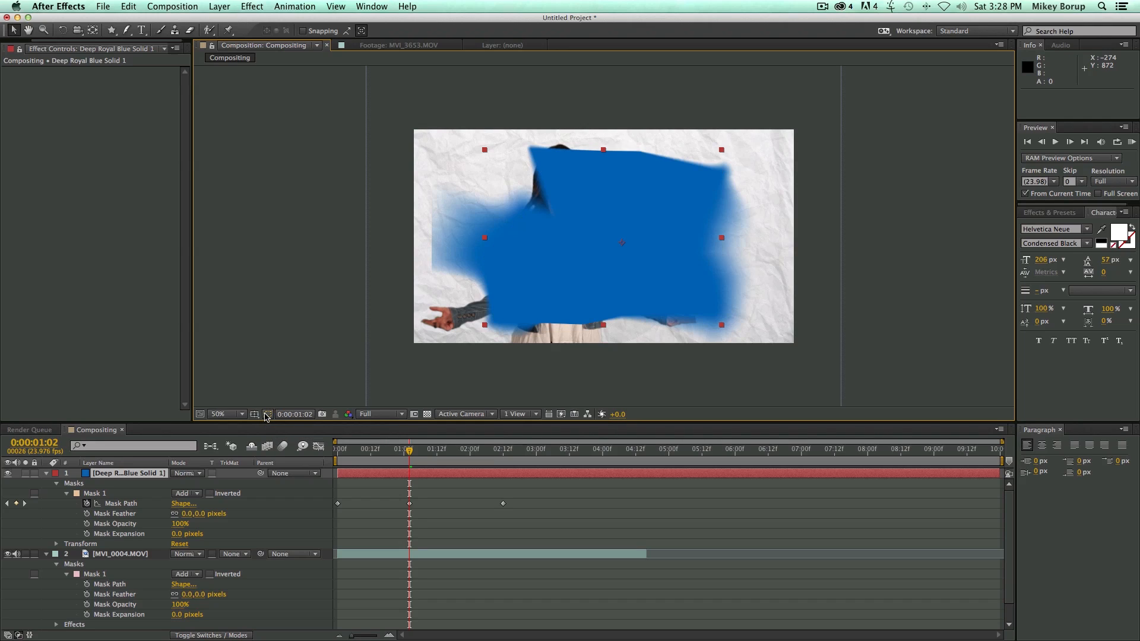
left_click(267, 415)
left_click(266, 415)
left_click(266, 415)
left_click(917, 279)
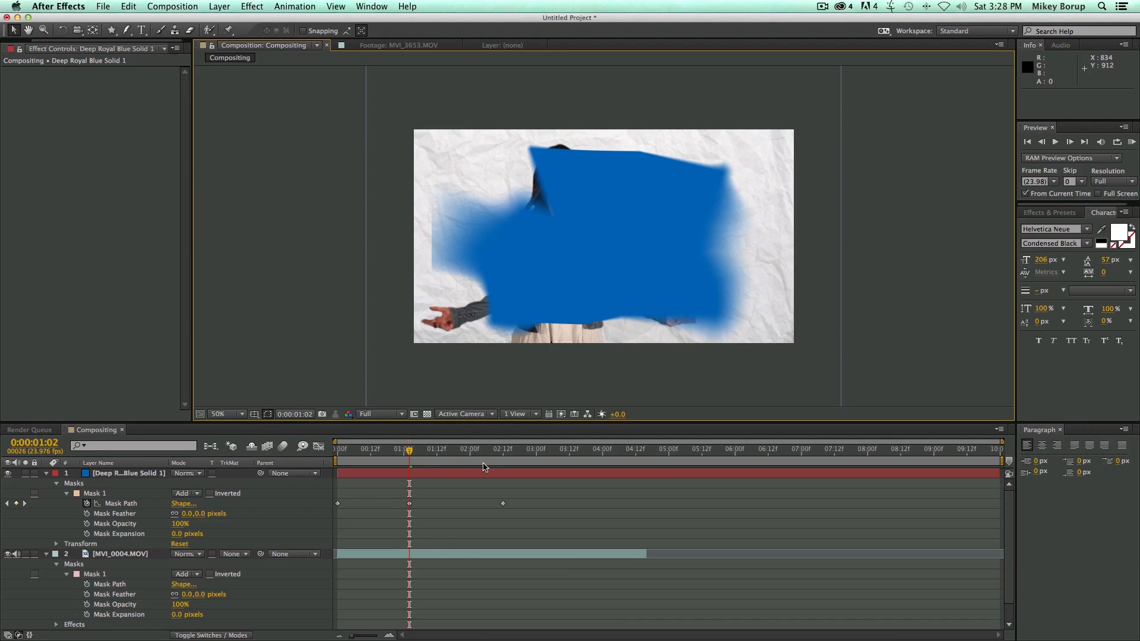
Delete the blue solid layer and play back the keyed clip from the start of the composition.
left_click(375, 473)
key("Delete")
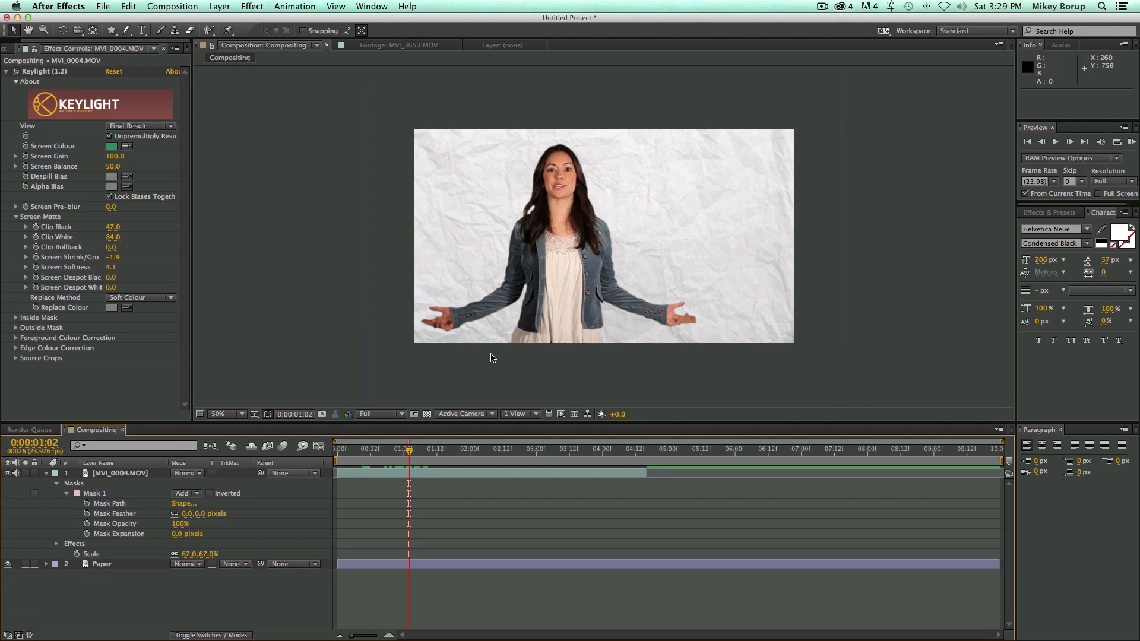
key("Home")
key("space")
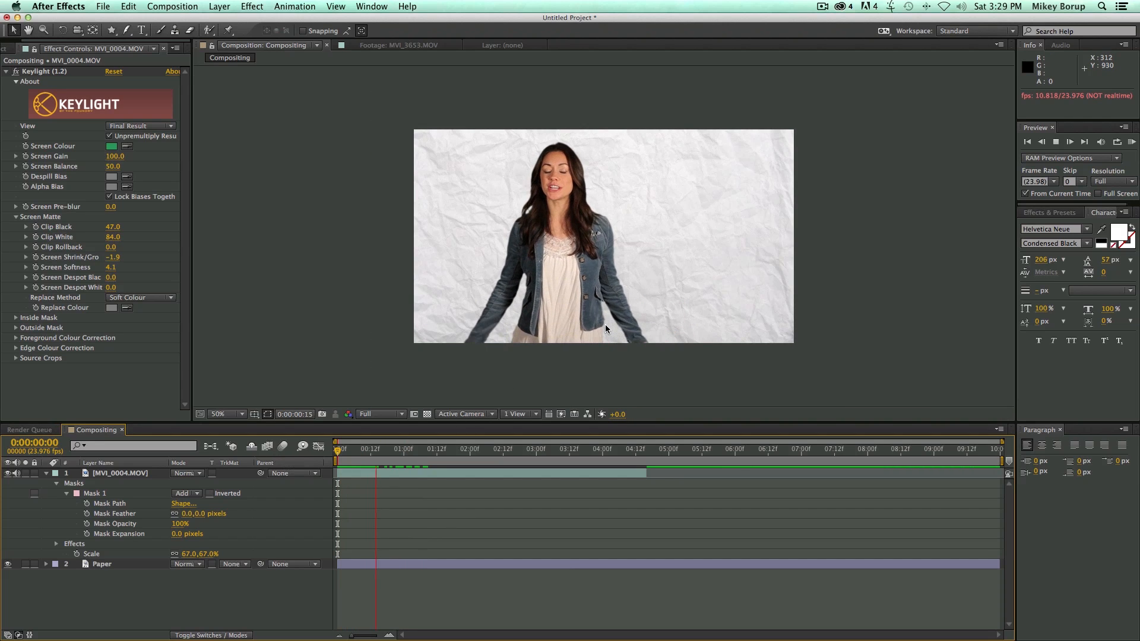
key("space")
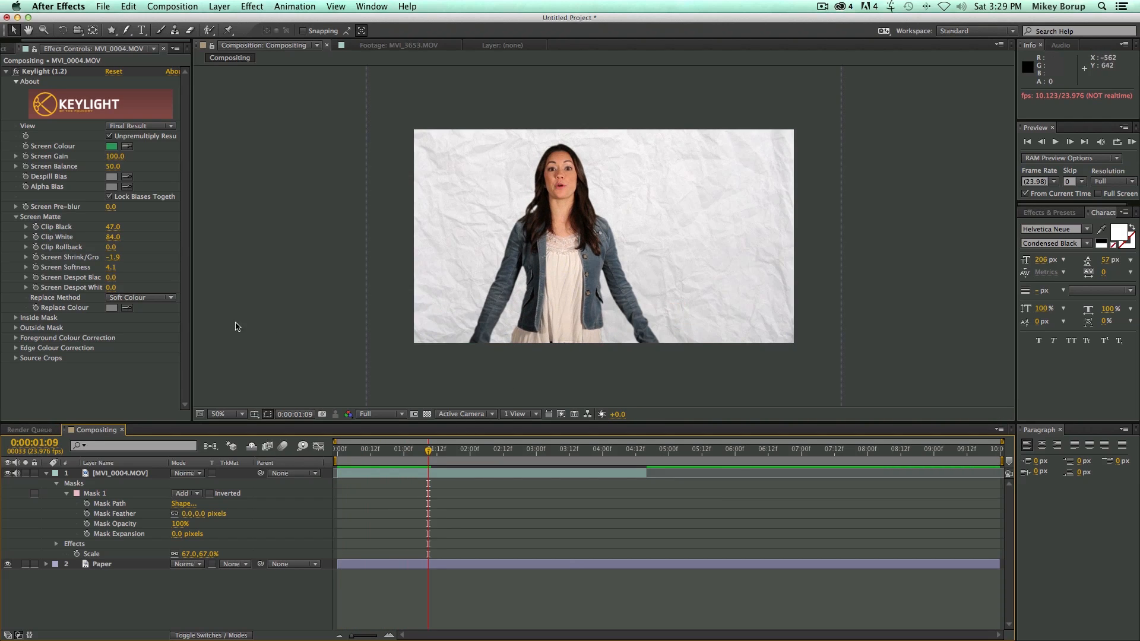
Examine the key in Keylight's Screen Matte view, and undo the view change.
left_click(146, 127)
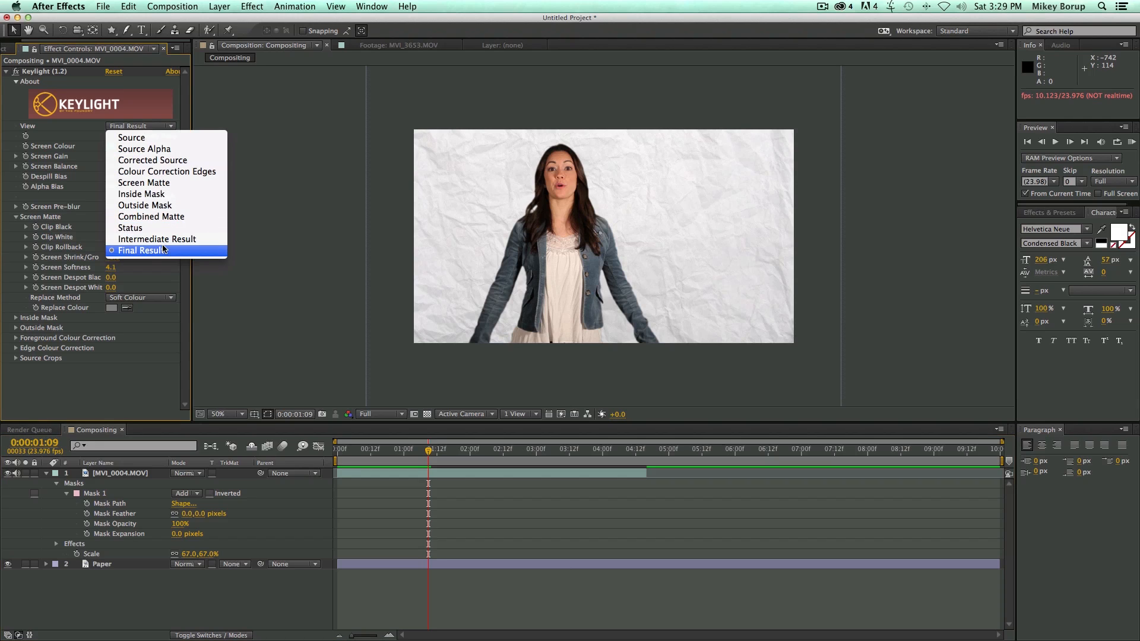
left_click(154, 183)
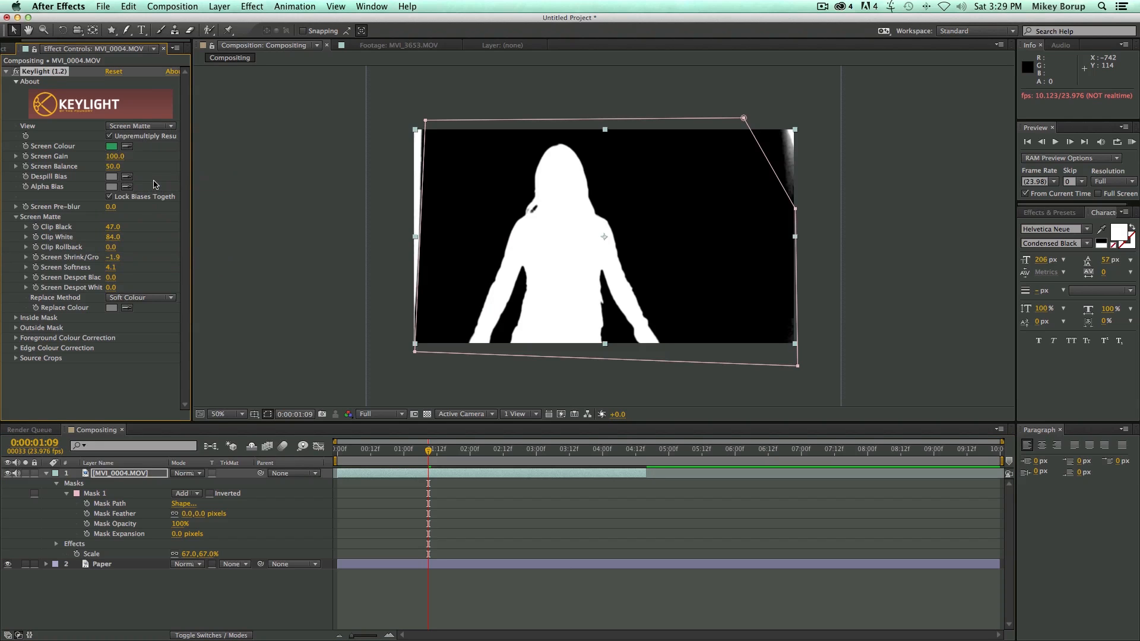
key("super+z")
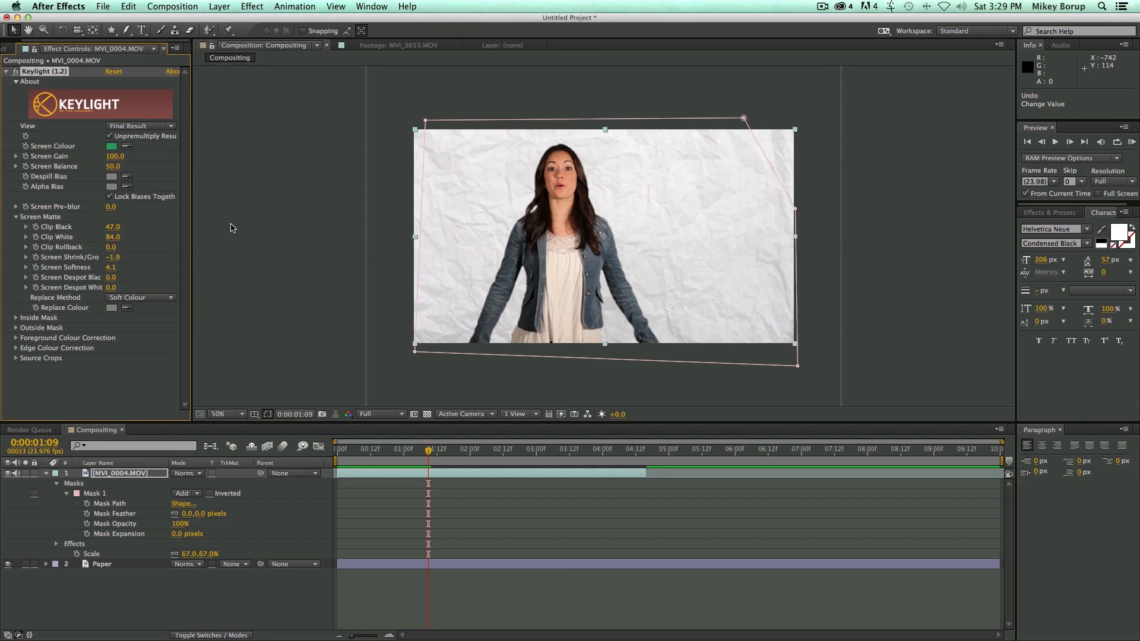
Hide the Paper layer and turn on the transparency grid behind the keyed clip.
left_click(7, 564)
left_click(427, 414)
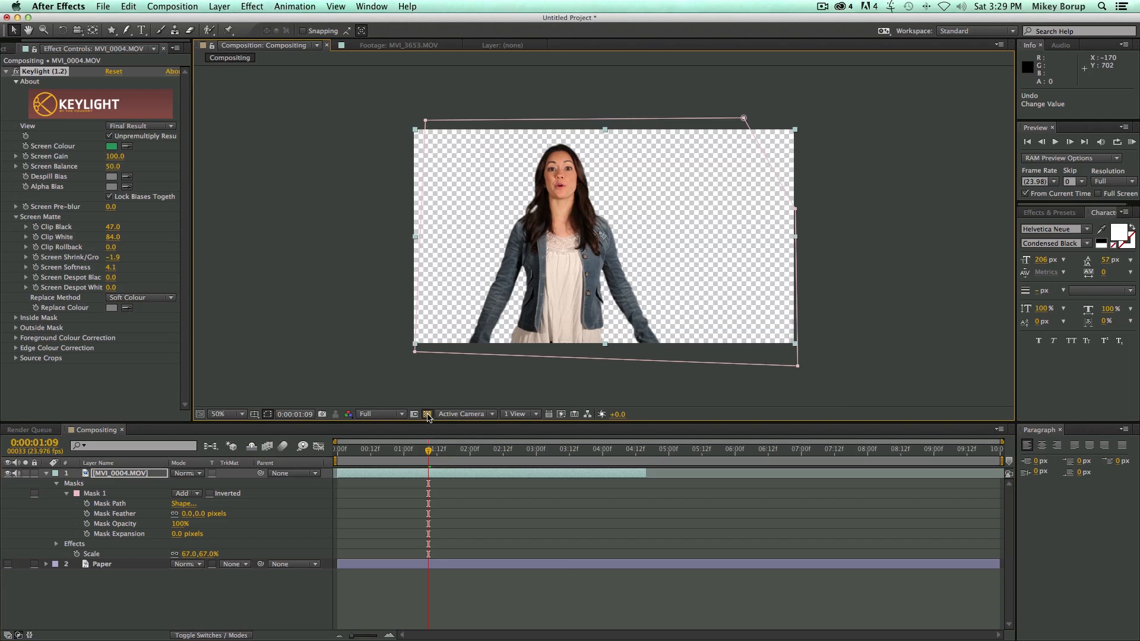
Toggle the transparency grid behind the keyed clip and show the Paper layer again.
left_click(426, 414)
left_click(427, 413)
left_click(7, 564)
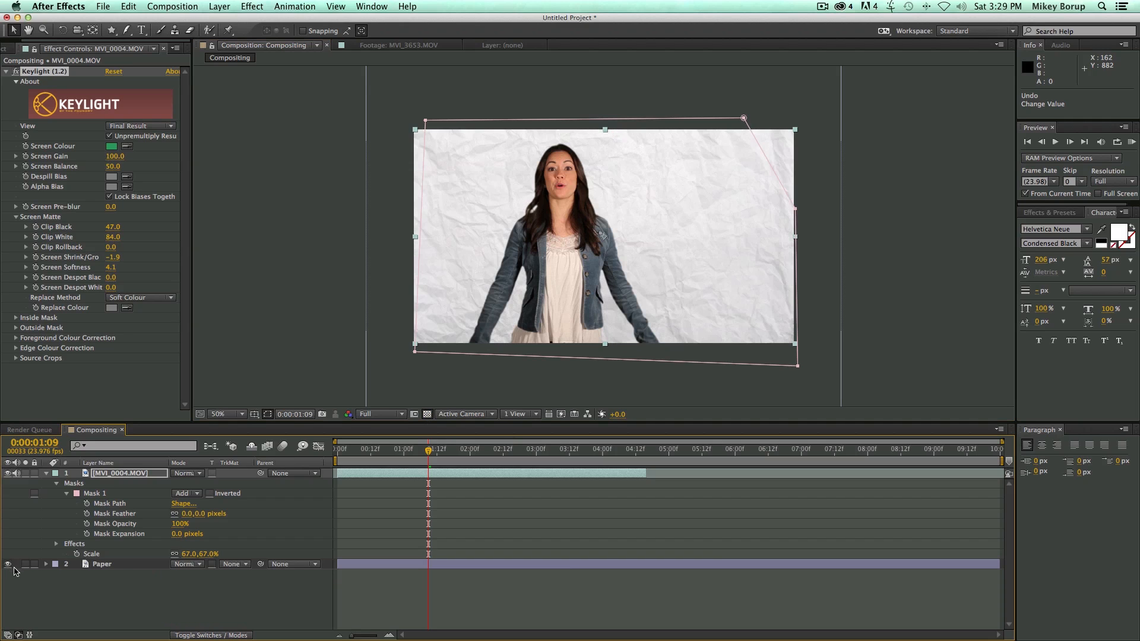
scroll(543, 326, "up", 2)
scroll(543, 327, "down", 2)
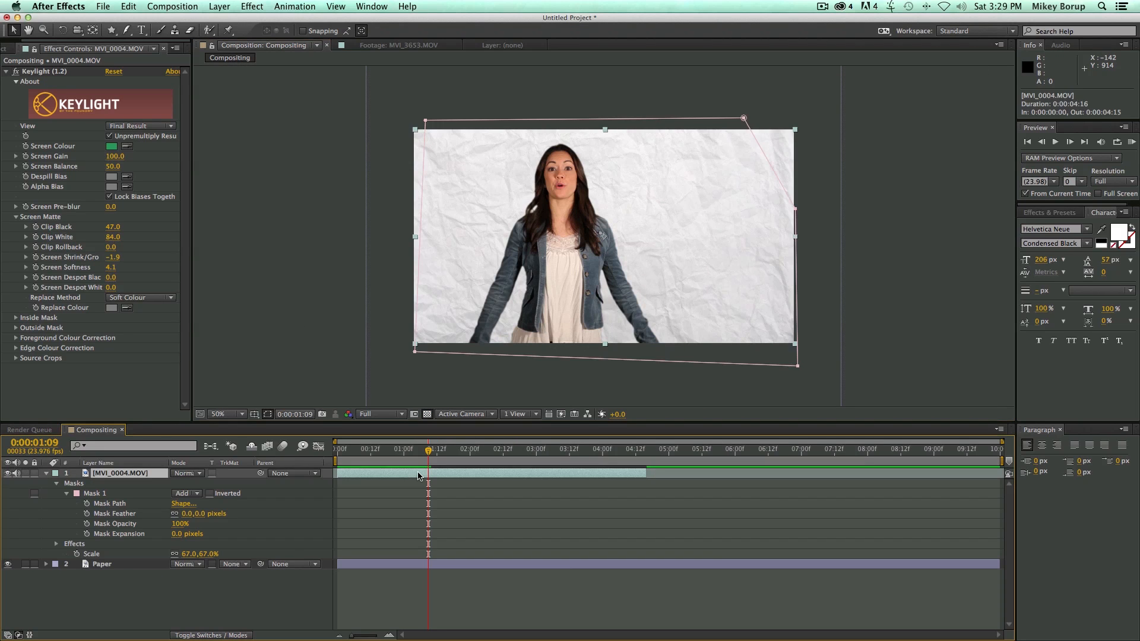
Go to 0:00:00:22 and apply a Stroke layer style to the keyed MVI_0004.MOV clip.
left_click_drag(422, 451, 398, 455)
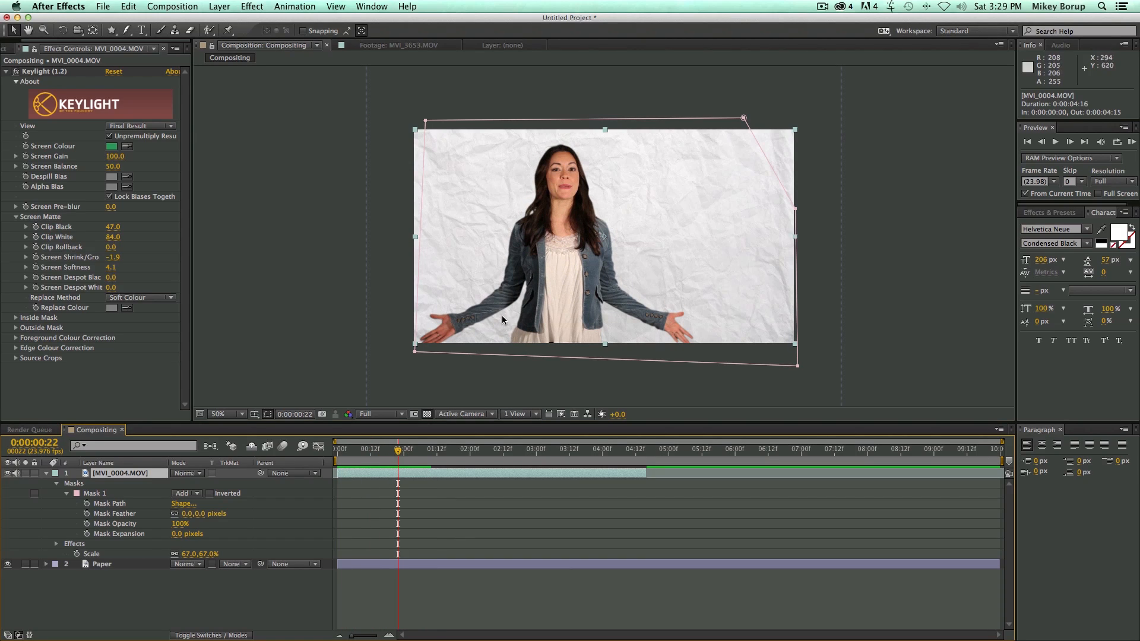
left_click(220, 7)
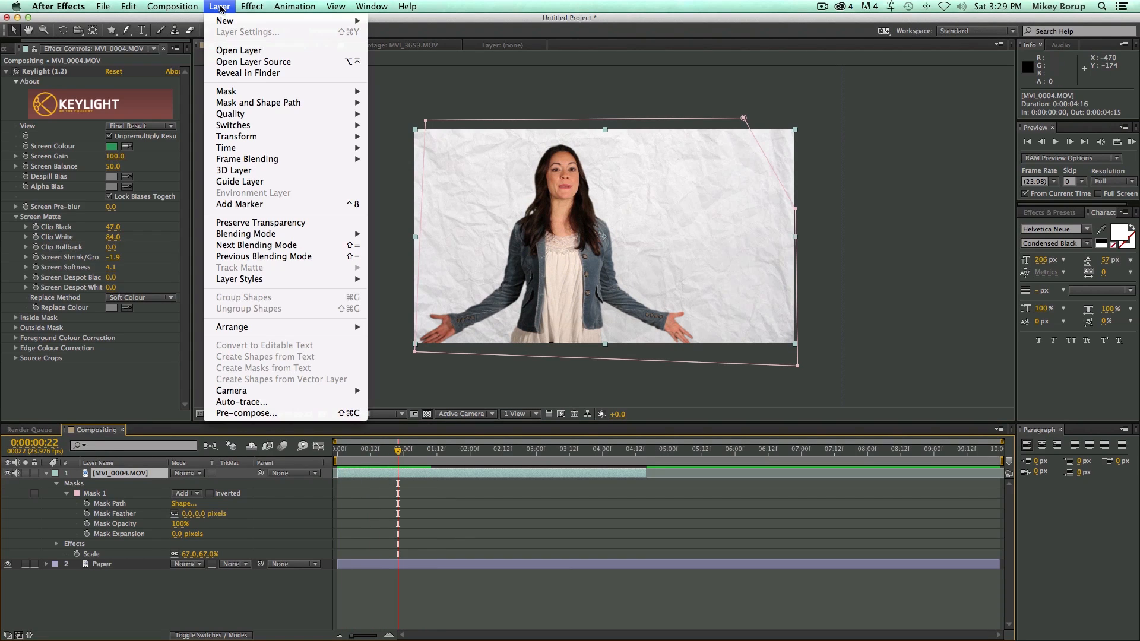
mouse_move(265, 279)
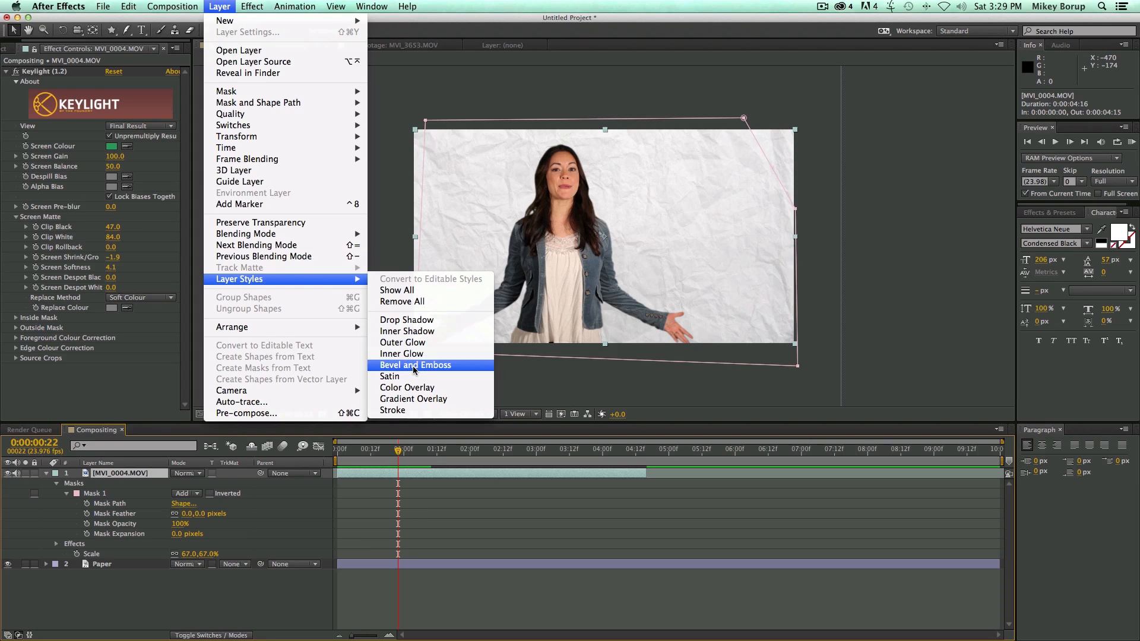
left_click(393, 409)
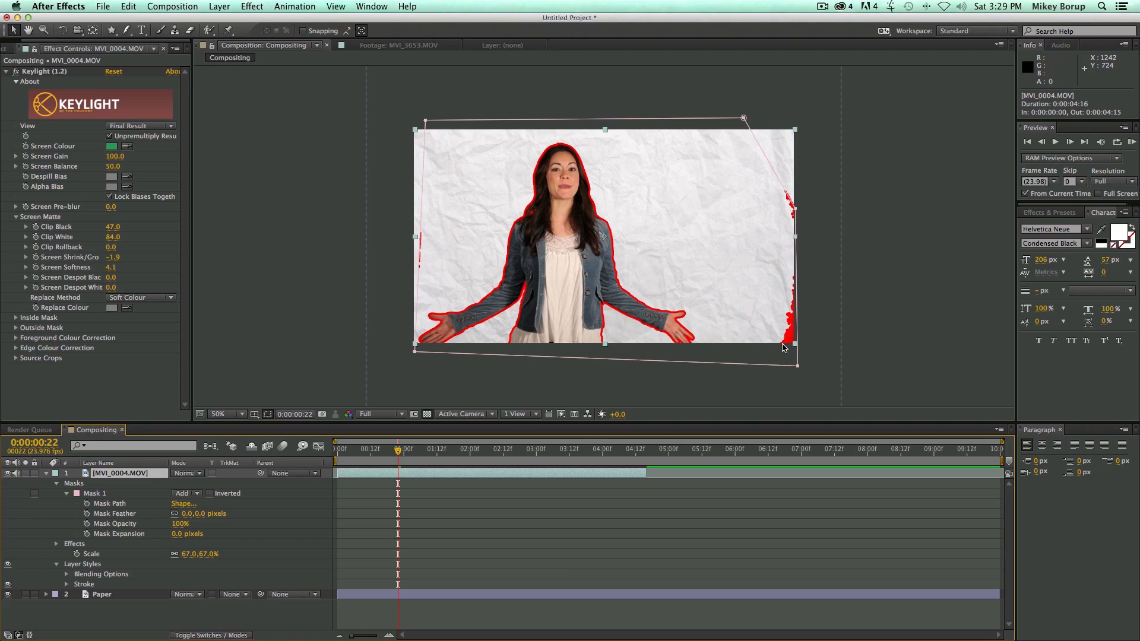
Pull the lower-right, right-side and upper-left points of Mask 1 inward to crop out stray edge remnants.
left_click_drag(797, 368, 771, 361)
left_click_drag(797, 211, 773, 208)
left_click_drag(429, 126, 440, 125)
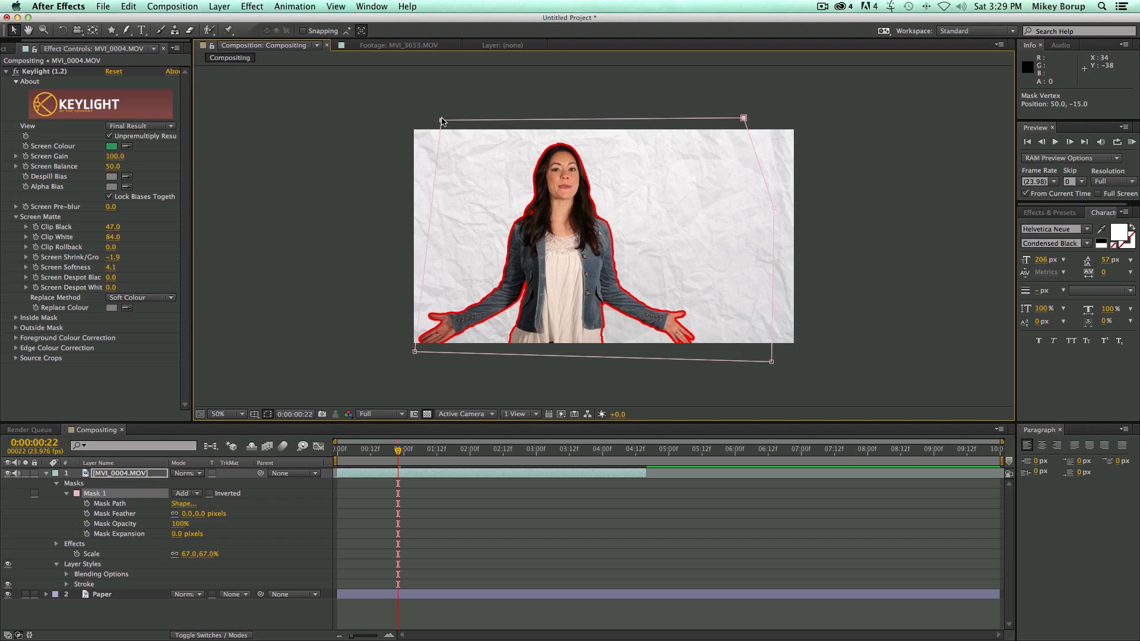
left_click(438, 503)
Play the keyed clip from the composition start and scrub to 0:00:01:07 to check its outline.
left_click_drag(397, 451, 319, 451)
key("space")
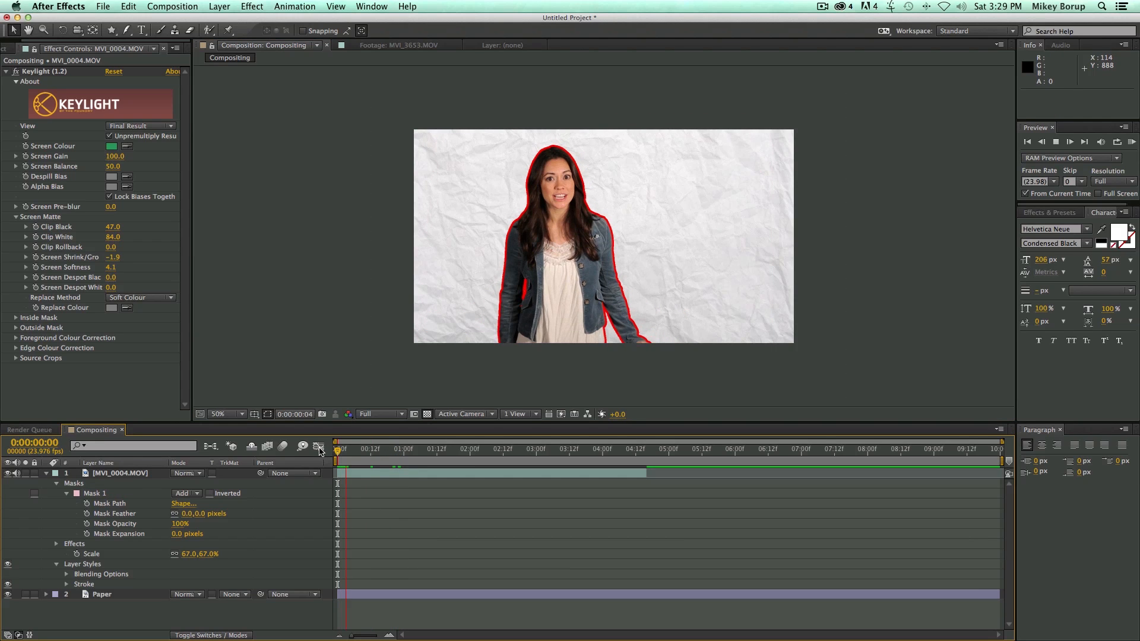
left_click(421, 451)
left_click_drag(421, 451, 423, 452)
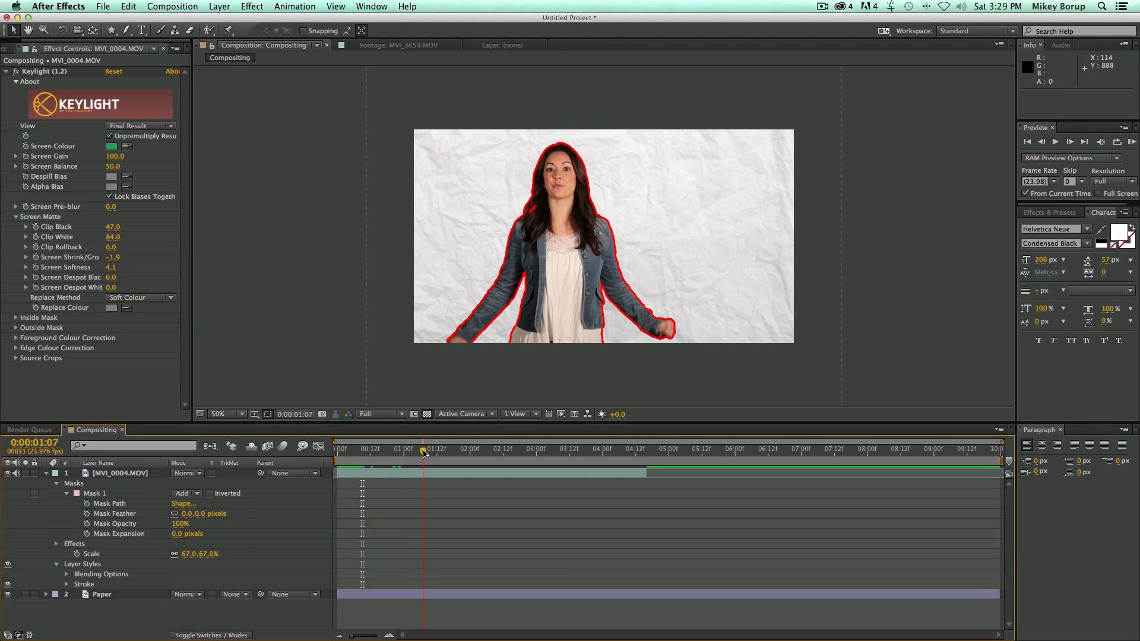
Delete the Stroke layer style from MVI_0004.MOV.
left_click(414, 471)
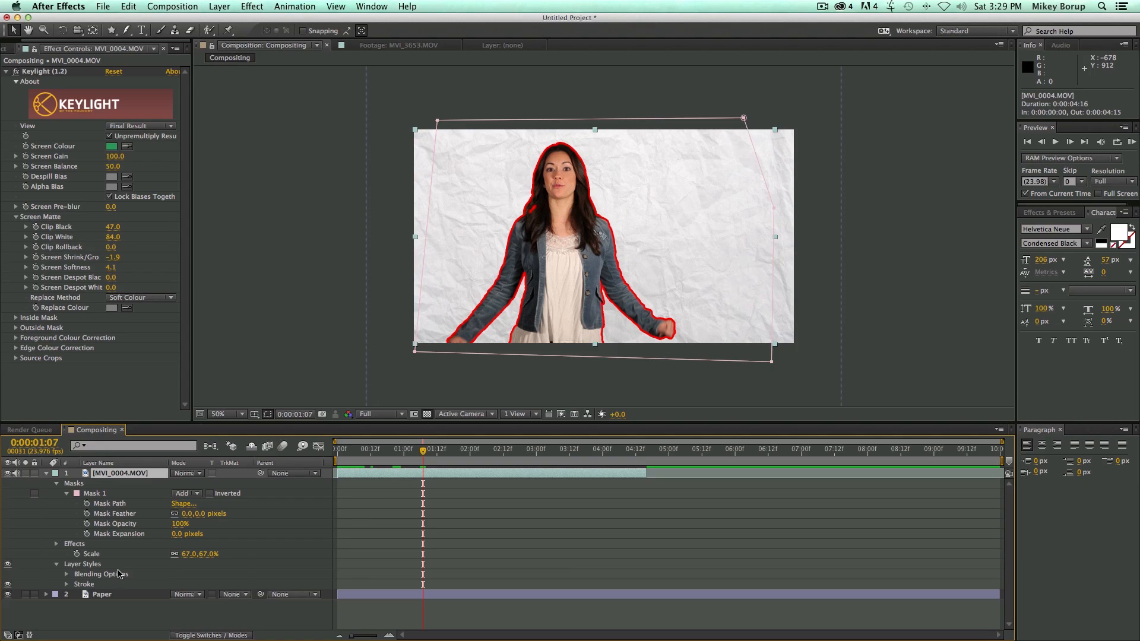
left_click(83, 585)
key("Delete")
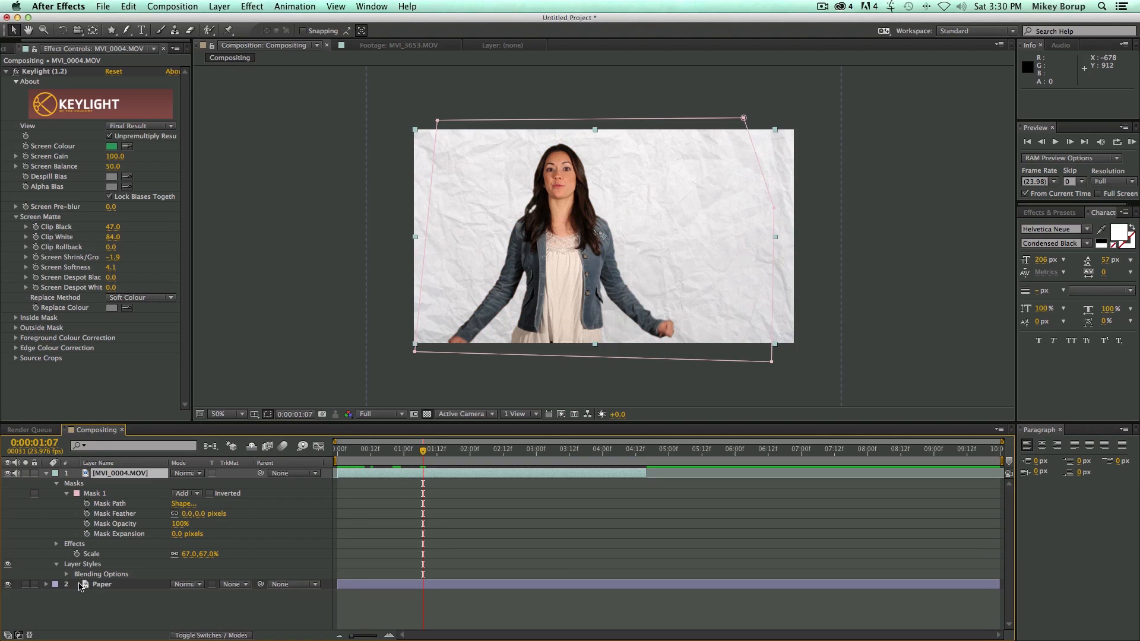
Add a Drop Shadow layer style to MVI_0004.MOV with size 37, distance 40 and angle 1x+39°.
left_click(219, 6)
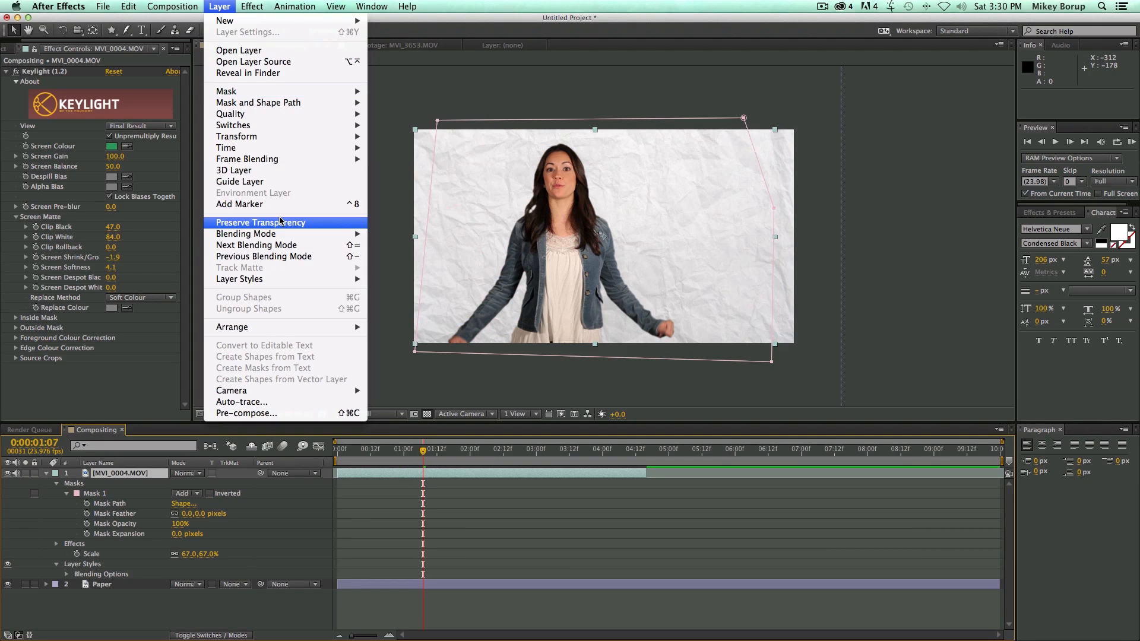
mouse_move(271, 279)
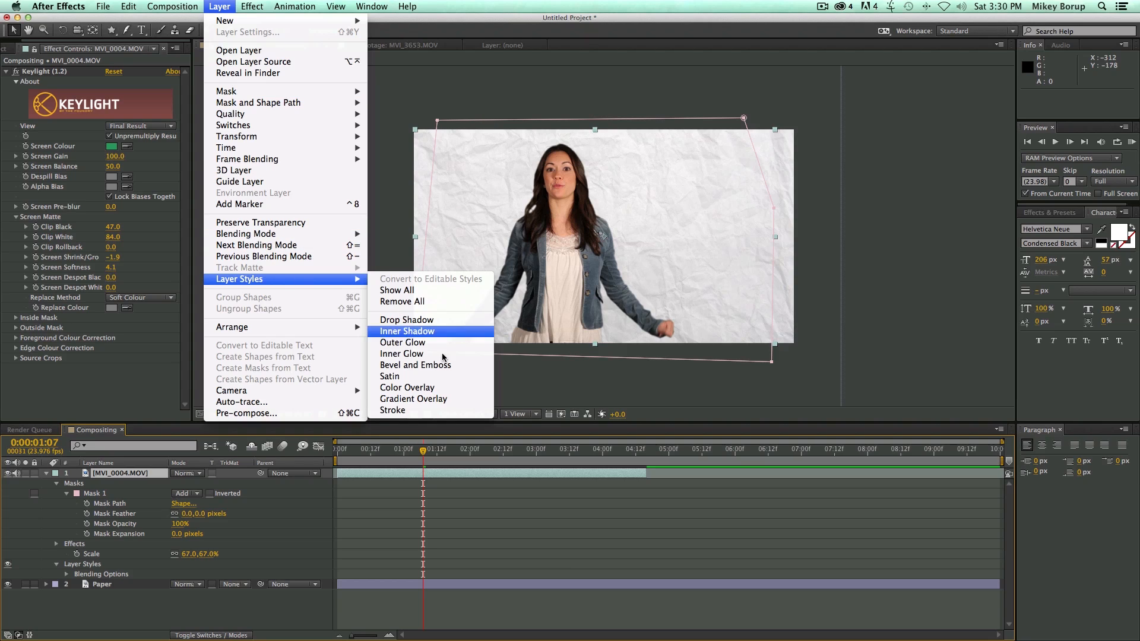
left_click(426, 321)
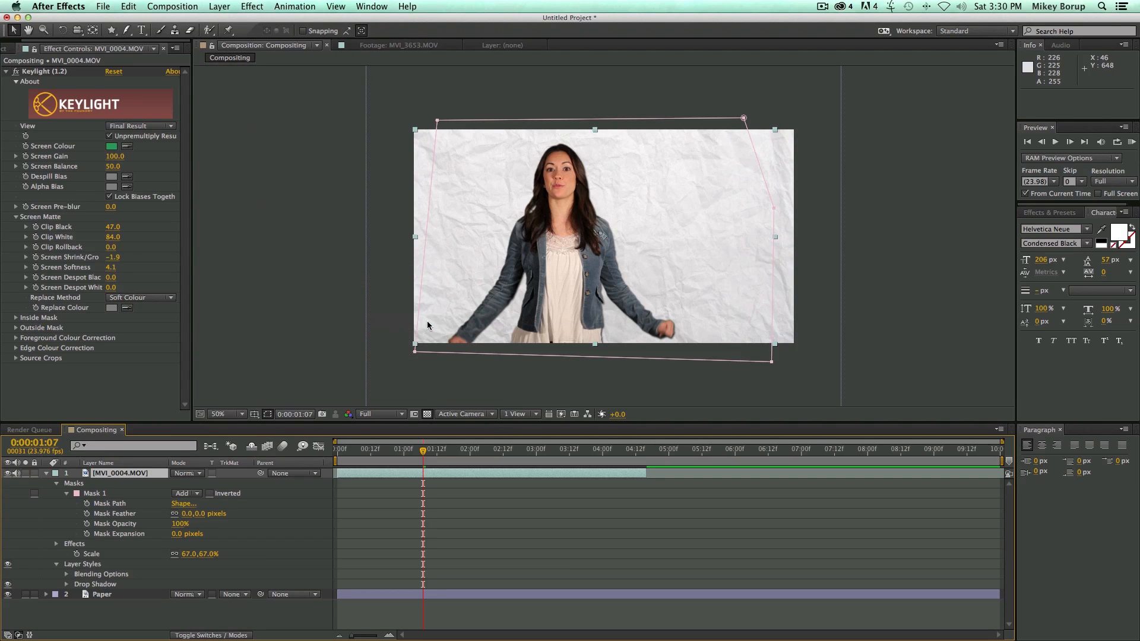
left_click(66, 584)
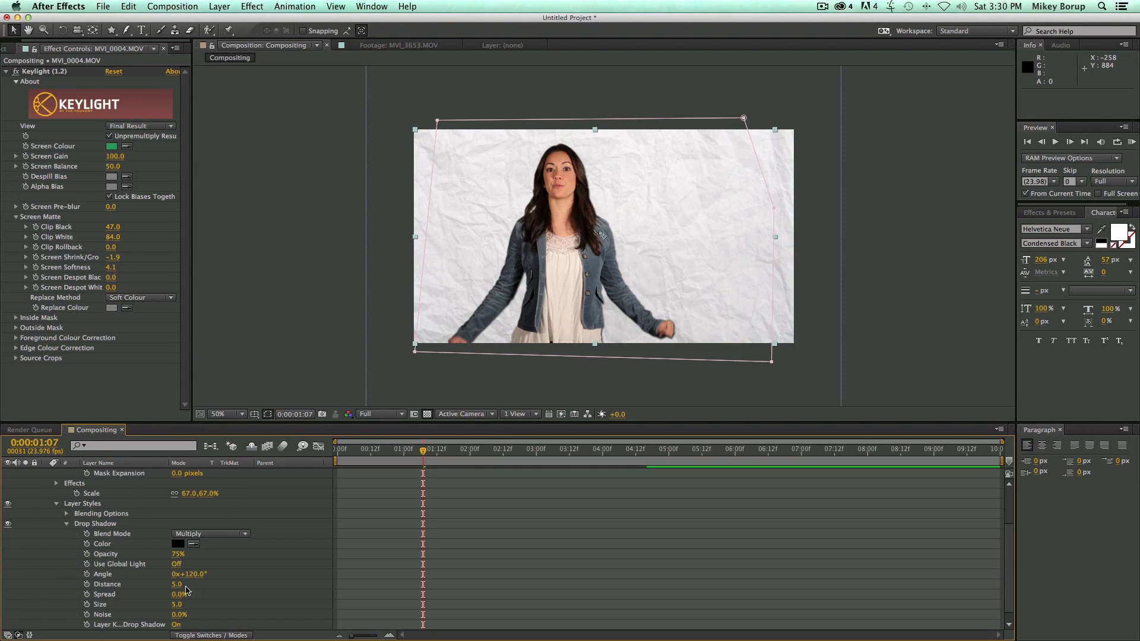
mouse_move(181, 604)
left_mouse_down()
mouse_move(256, 608)
mouse_move(191, 608)
left_mouse_up()
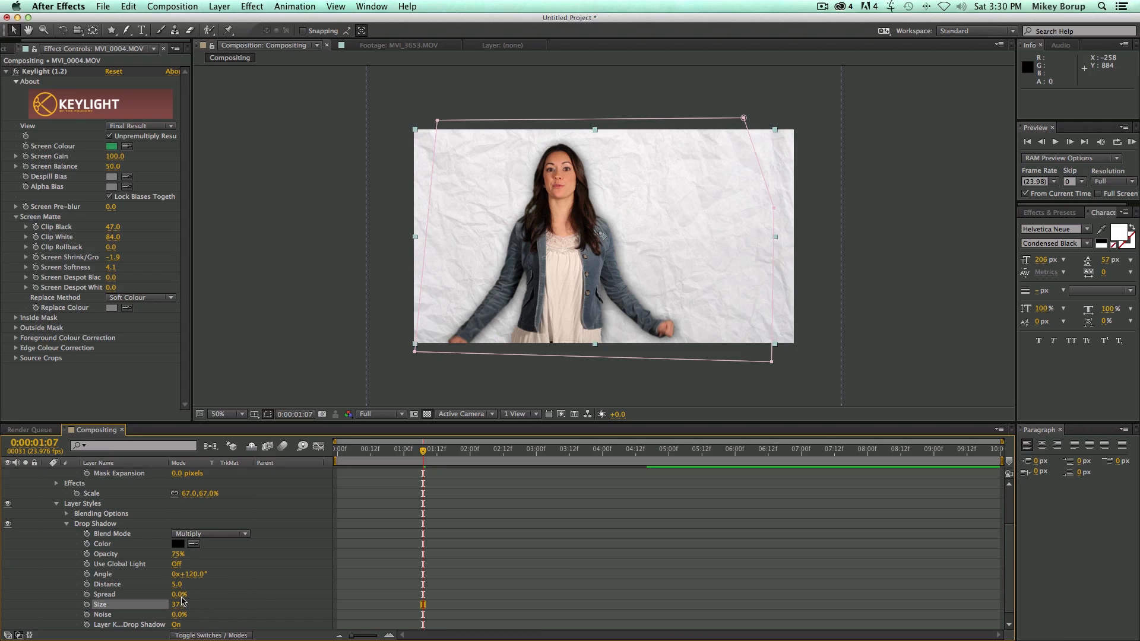
left_click_drag(178, 584, 374, 592)
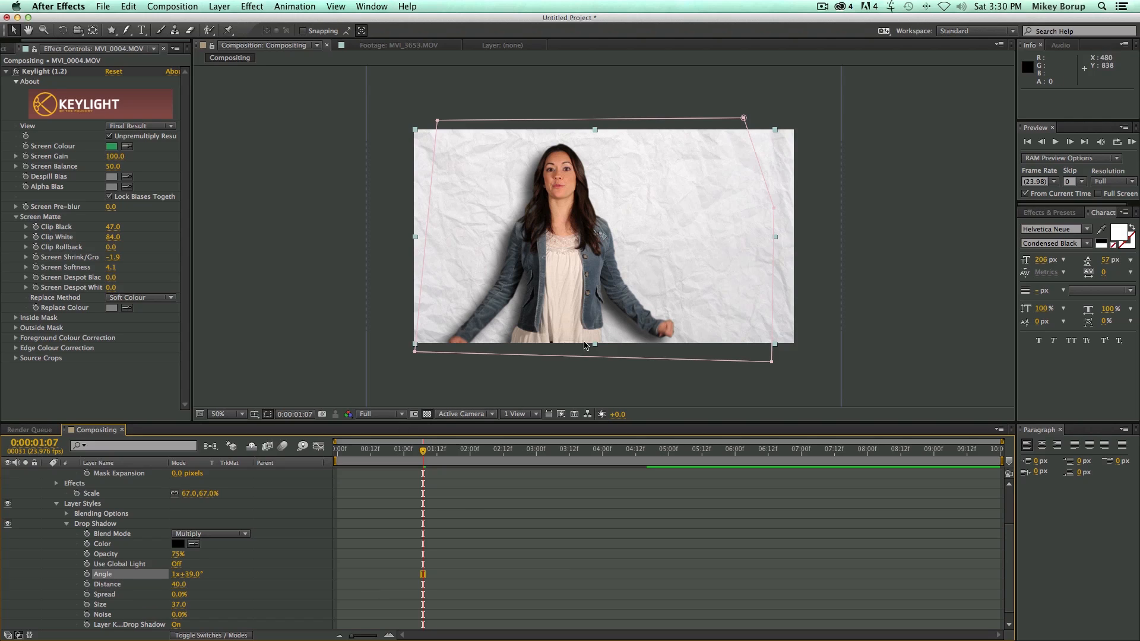
left_click(517, 591)
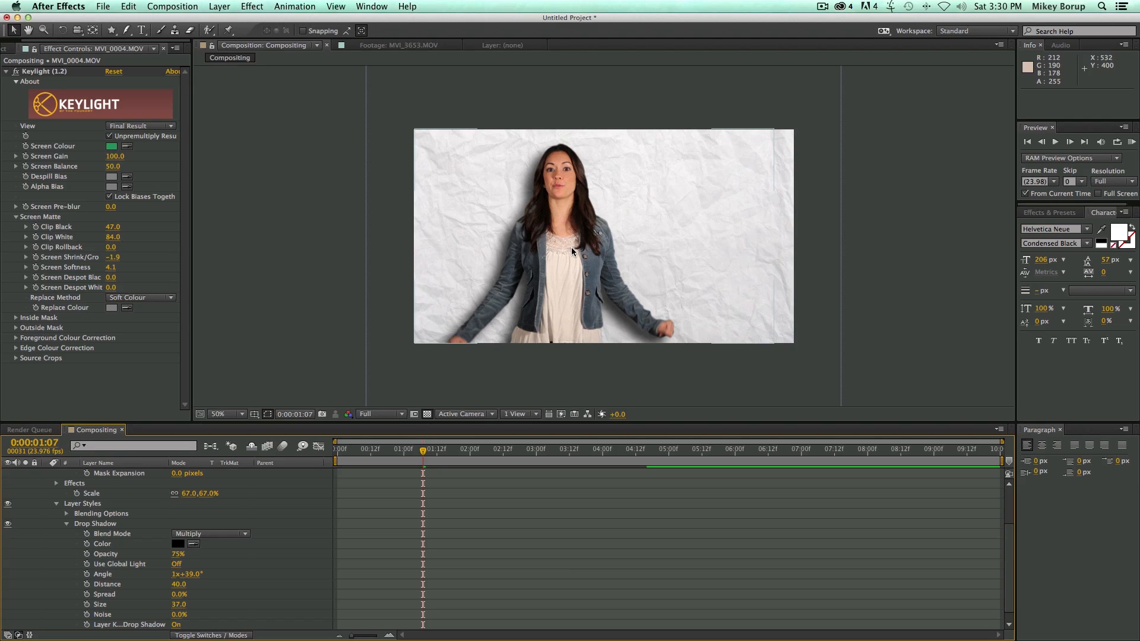
Add the MVI_3653.MOV footage from the project to the composition as the top layer.
key("super+0")
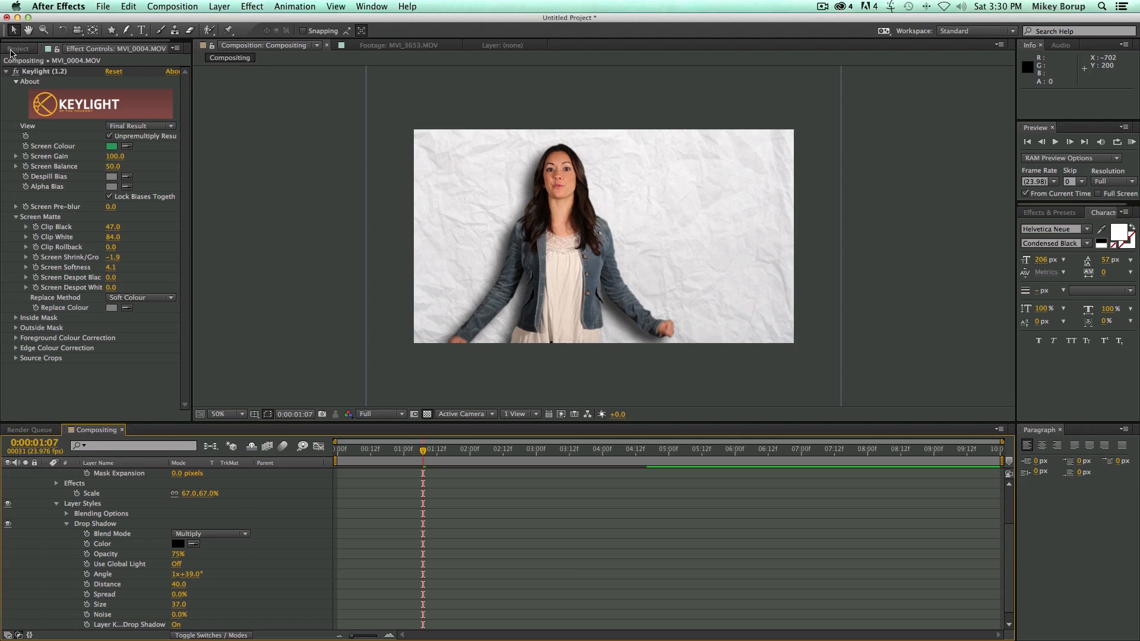
left_click(47, 200)
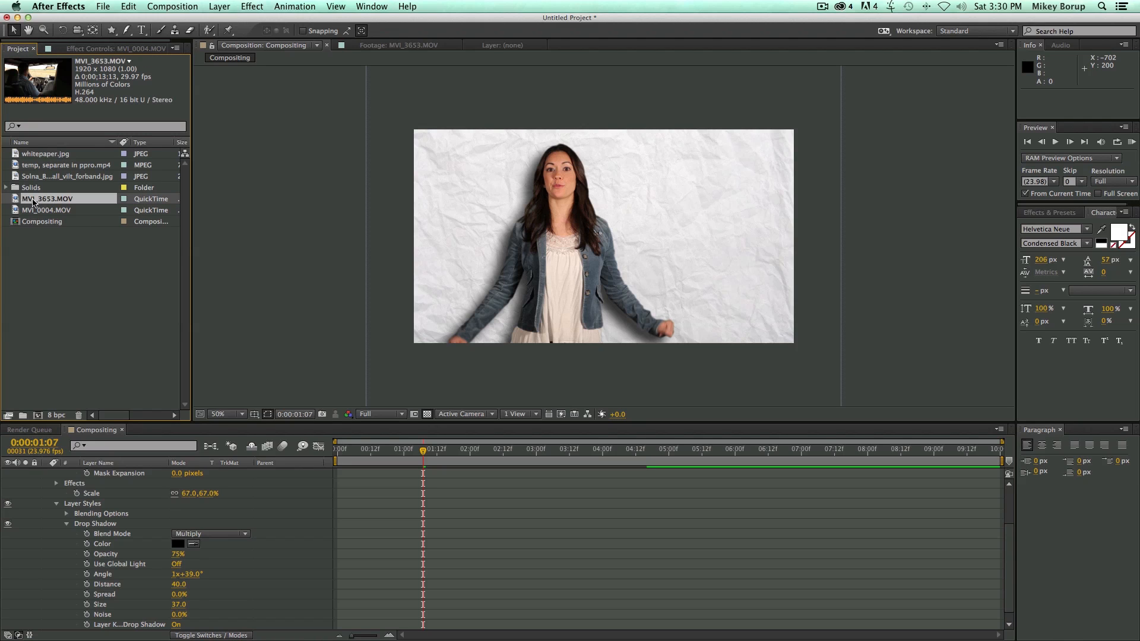
left_click_drag(16, 201, 611, 235)
Collapse the properties of both MOV layers and hide MVI_0004.MOV.
left_click(46, 473)
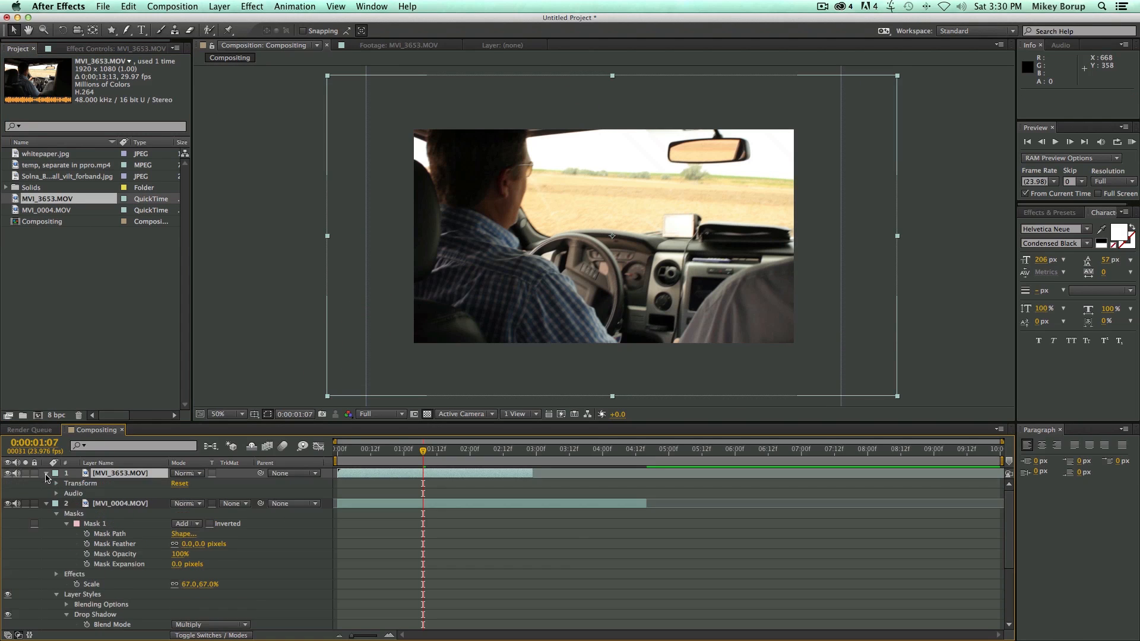
left_click(46, 473)
left_click(46, 483)
left_click(102, 484)
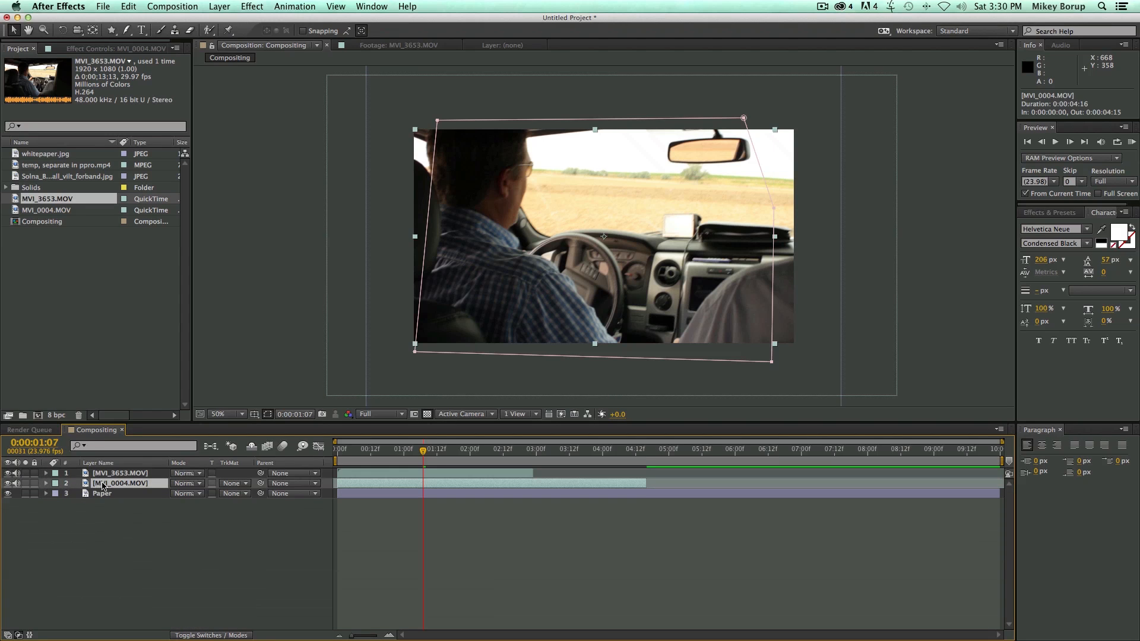
left_click(7, 483)
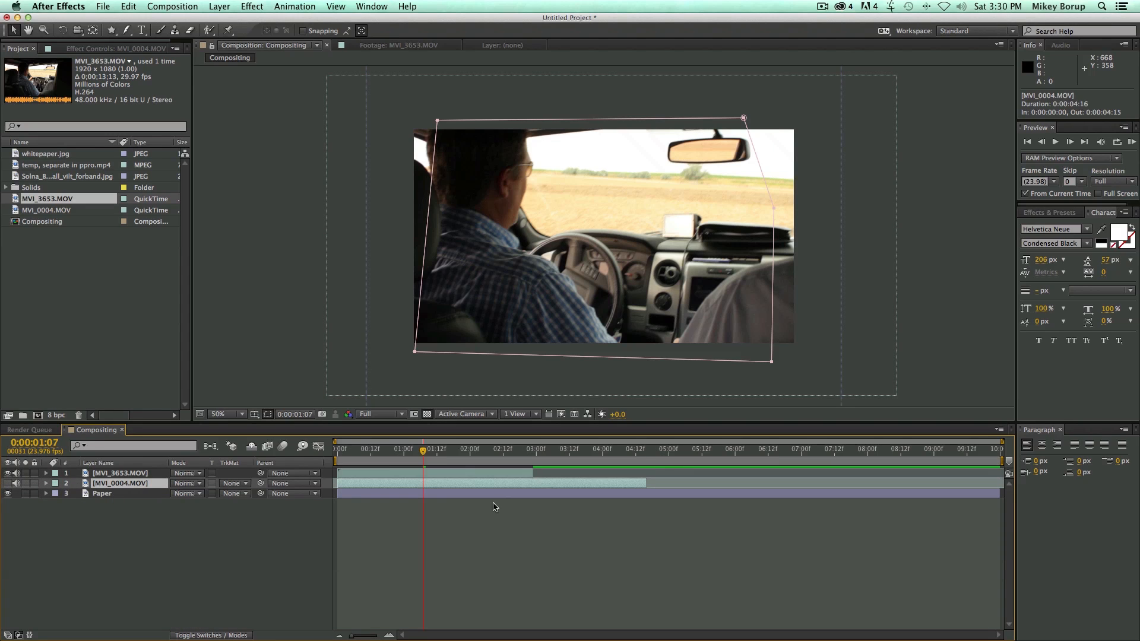
Scale MVI_3653.MOV to 67% and centre it in the frame at position 640, 360.
left_click(465, 473)
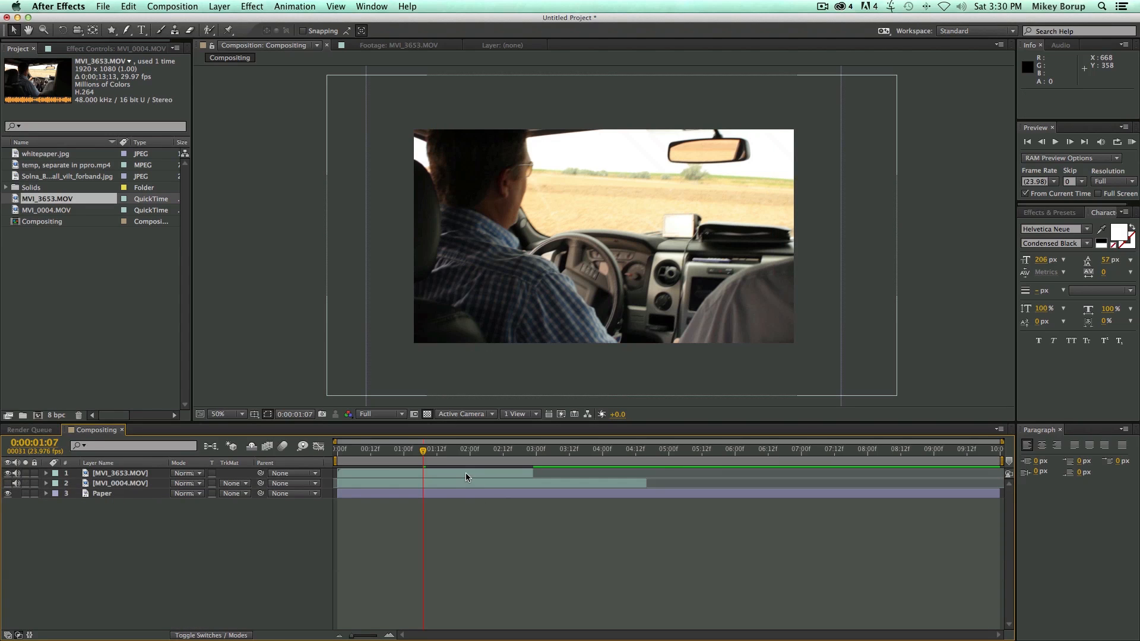
key("s")
left_click(192, 483)
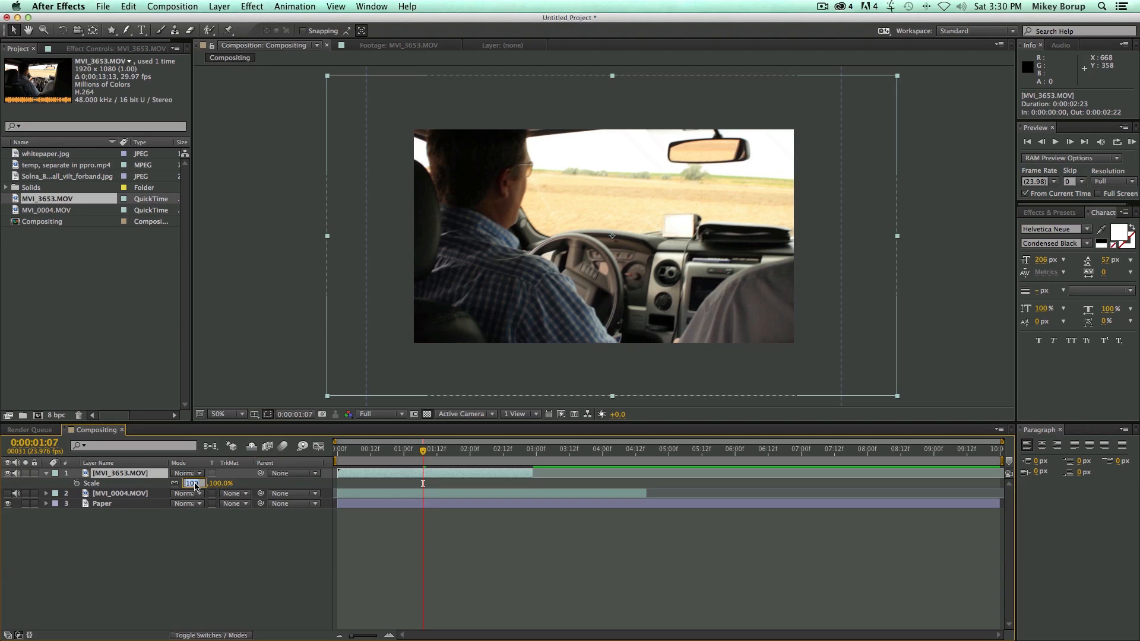
type("67")
key("Return")
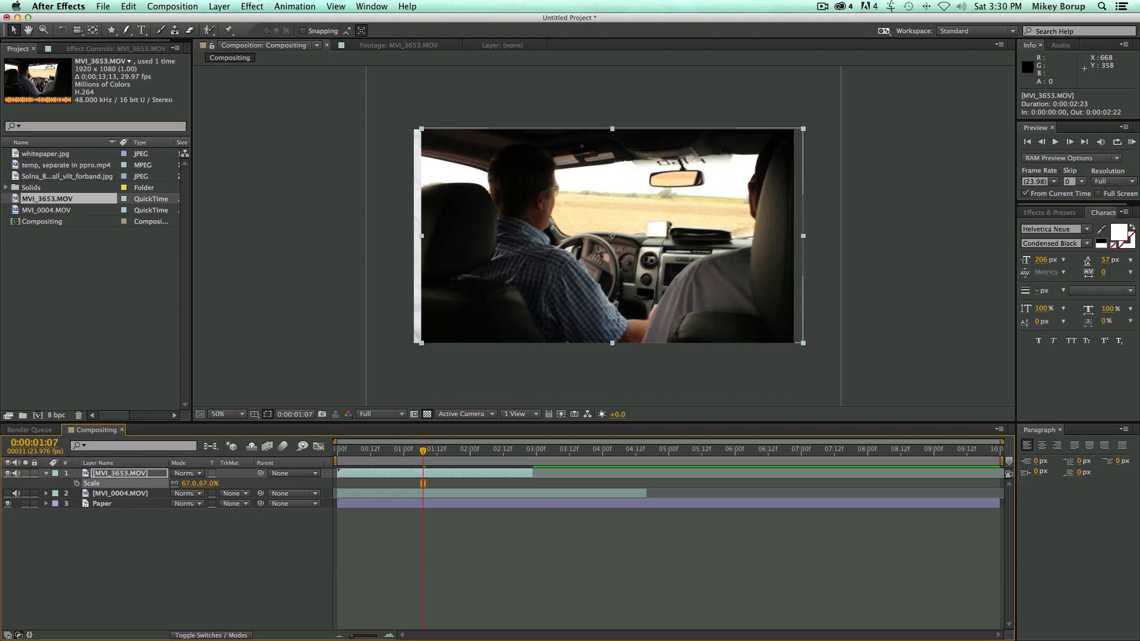
key("space")
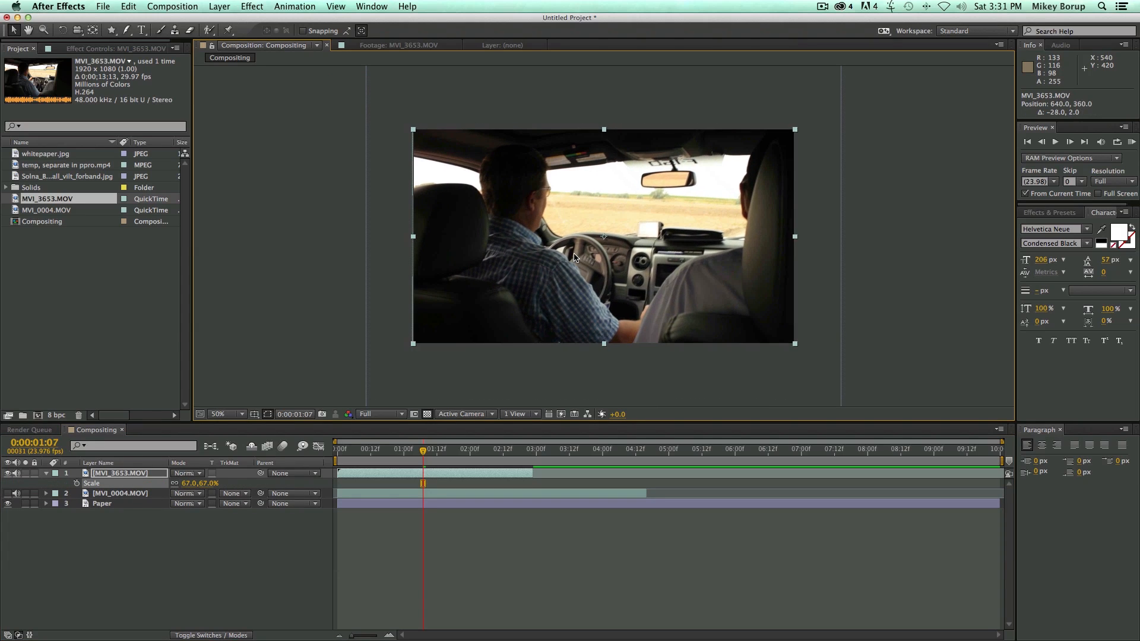
Play back the driving footage to study its motion, and return to the start of the composition.
key("space")
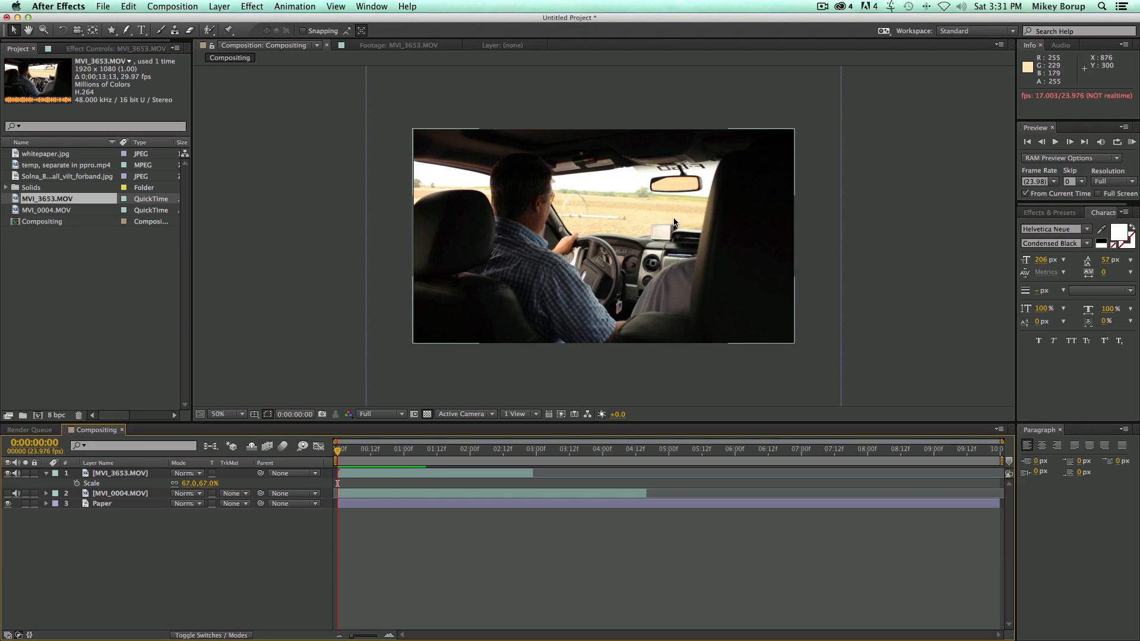
left_click_drag(364, 449, 304, 457)
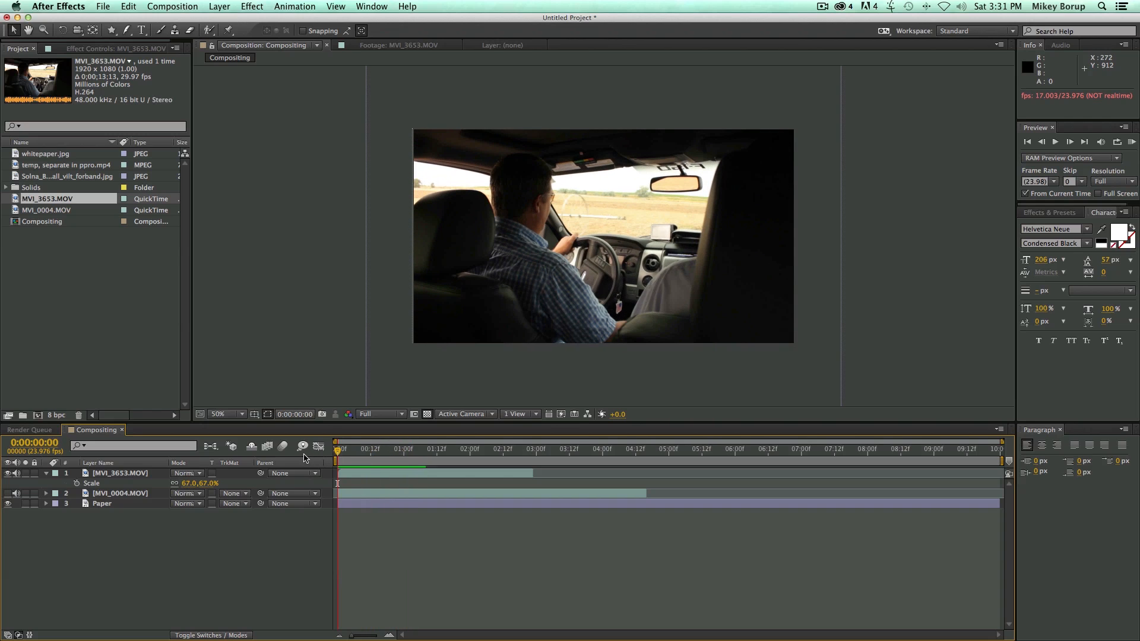
left_click(351, 473)
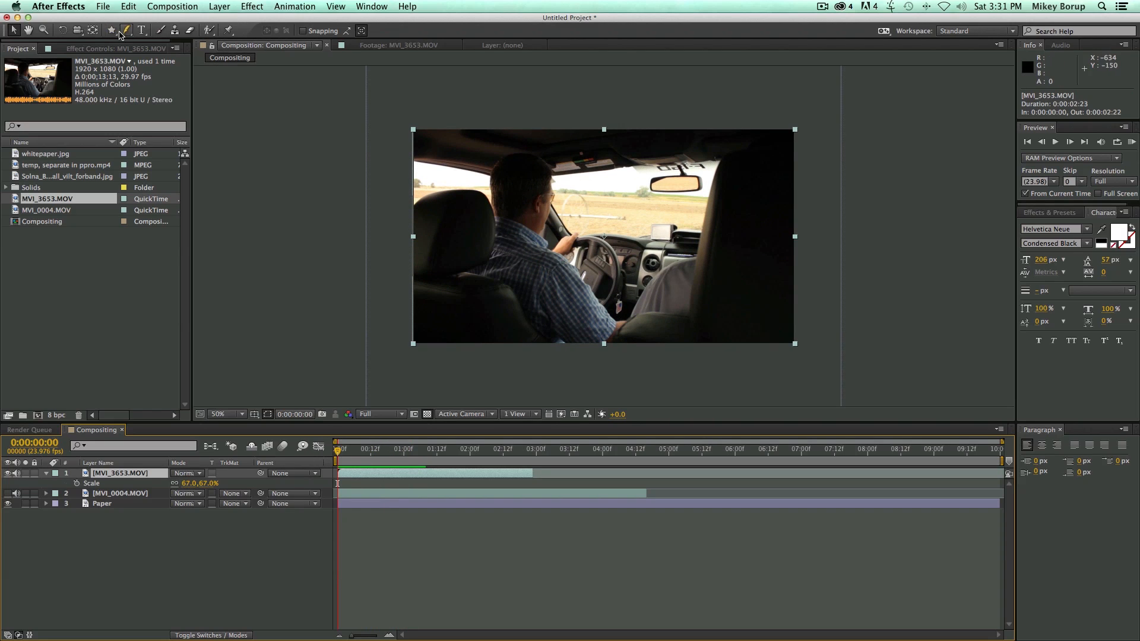
left_click_drag(125, 35, 148, 31)
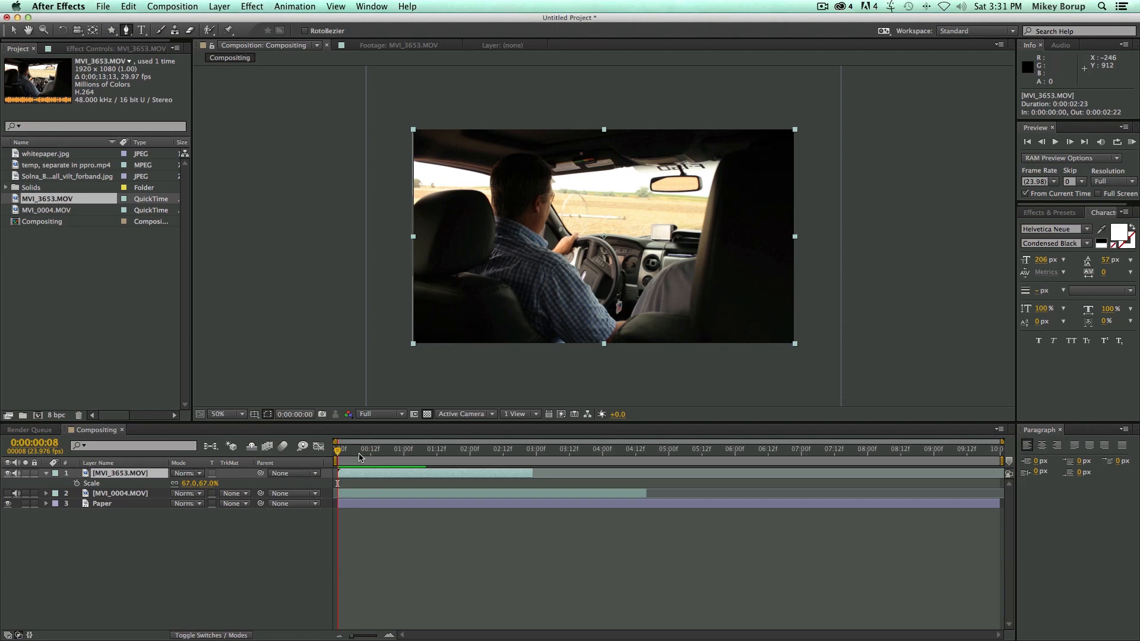
key("space")
left_click_drag(463, 465, 314, 458)
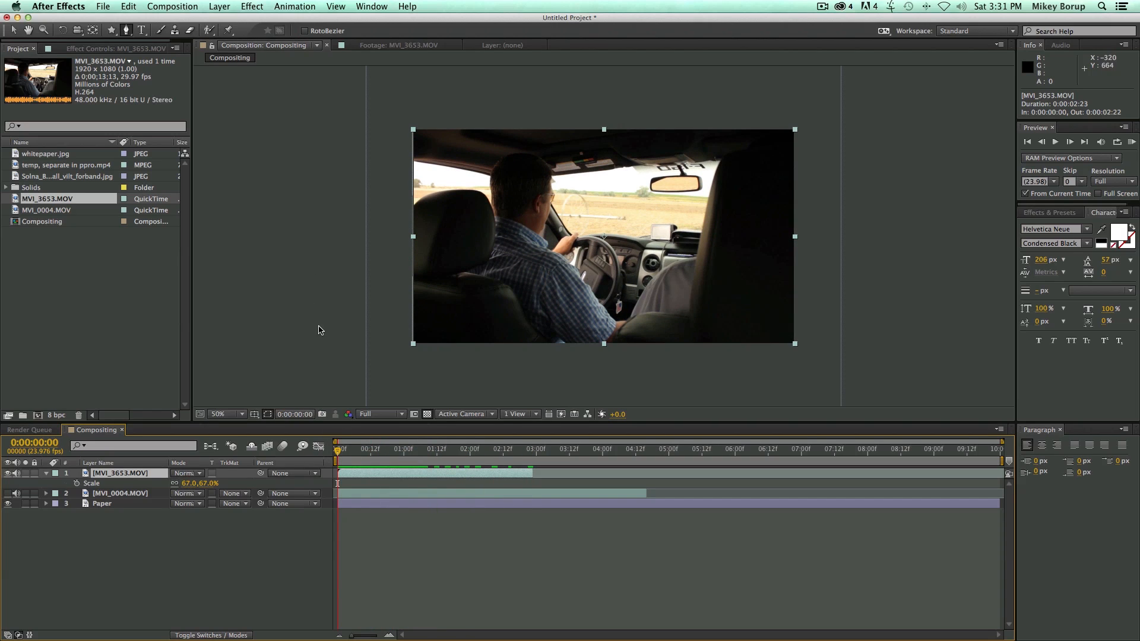
Open MVI_3653.MOV for layer editing and select the side window and windshield with the Roto Brush, subtracting the device on the dashboard.
double_click(364, 479)
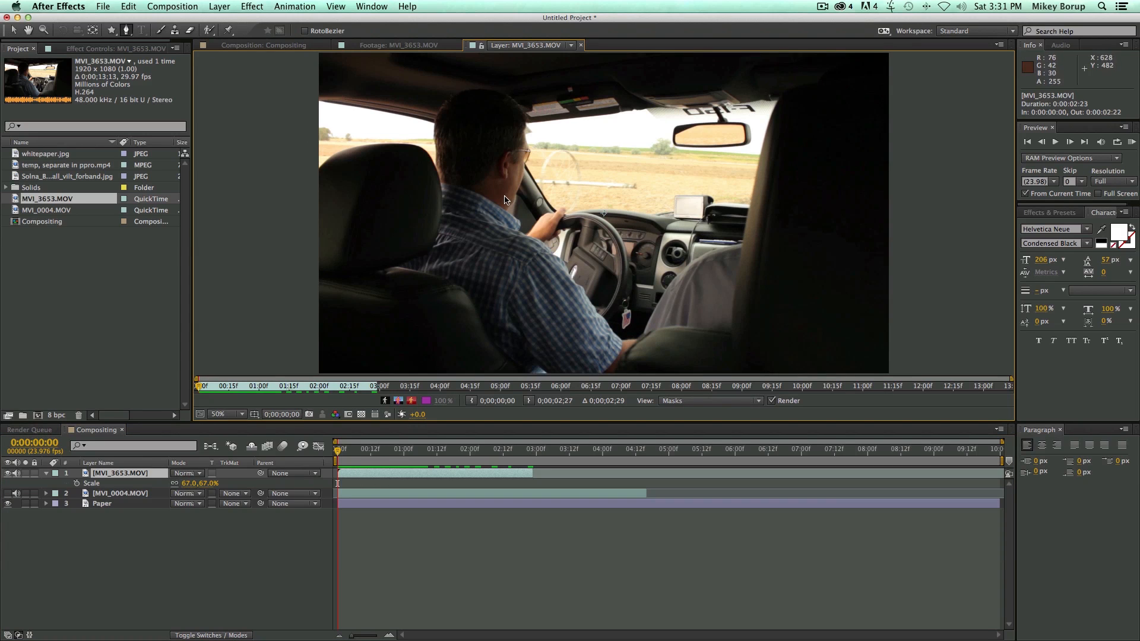
left_click(209, 31)
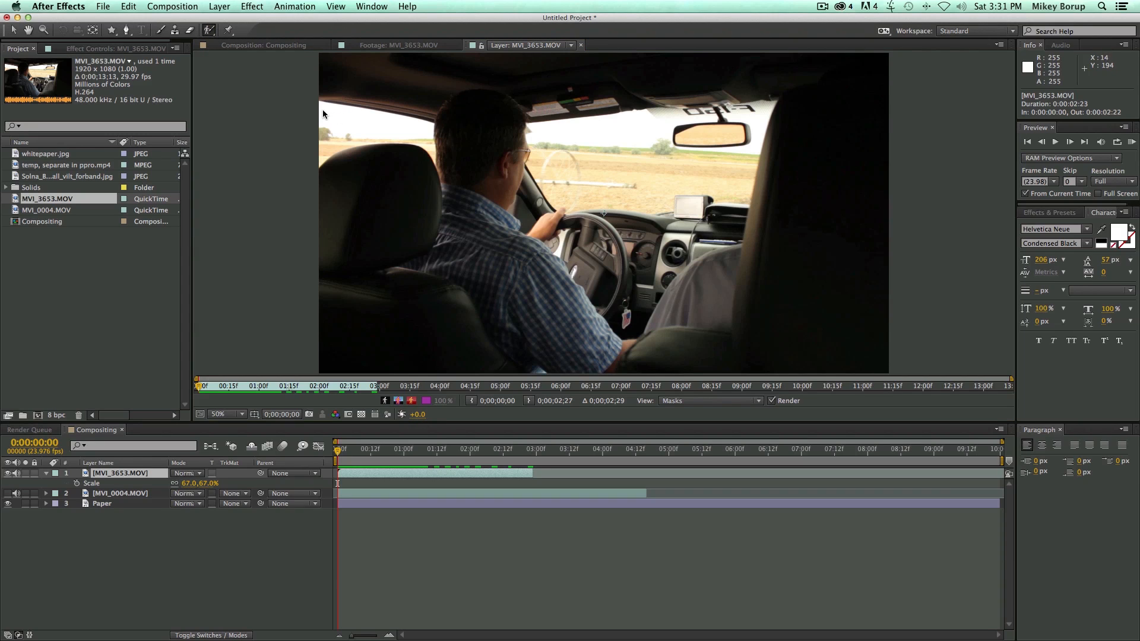
left_click_drag(322, 109, 355, 111)
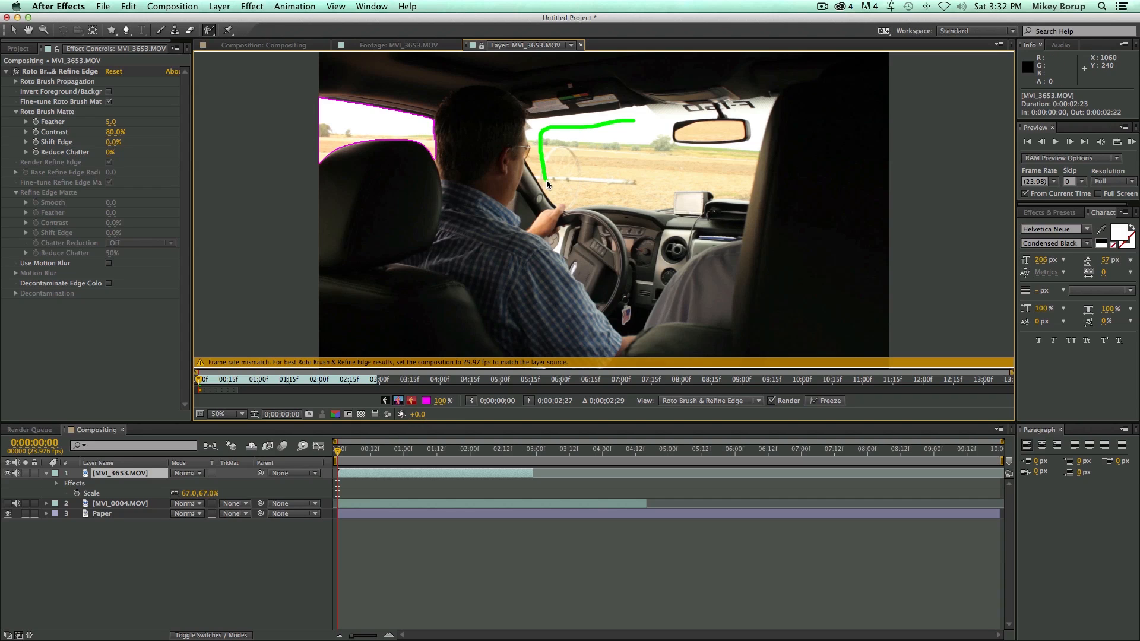
mouse_move(651, 190)
left_mouse_down()
mouse_move(730, 181)
mouse_move(741, 156)
left_mouse_up()
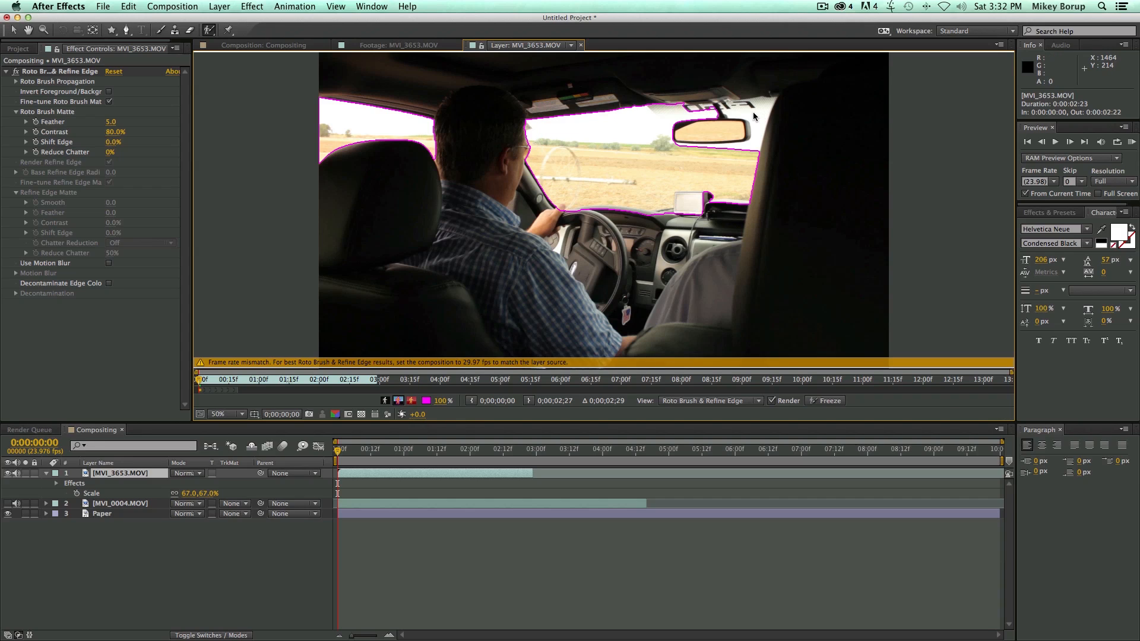
left_click_drag(756, 115, 750, 147)
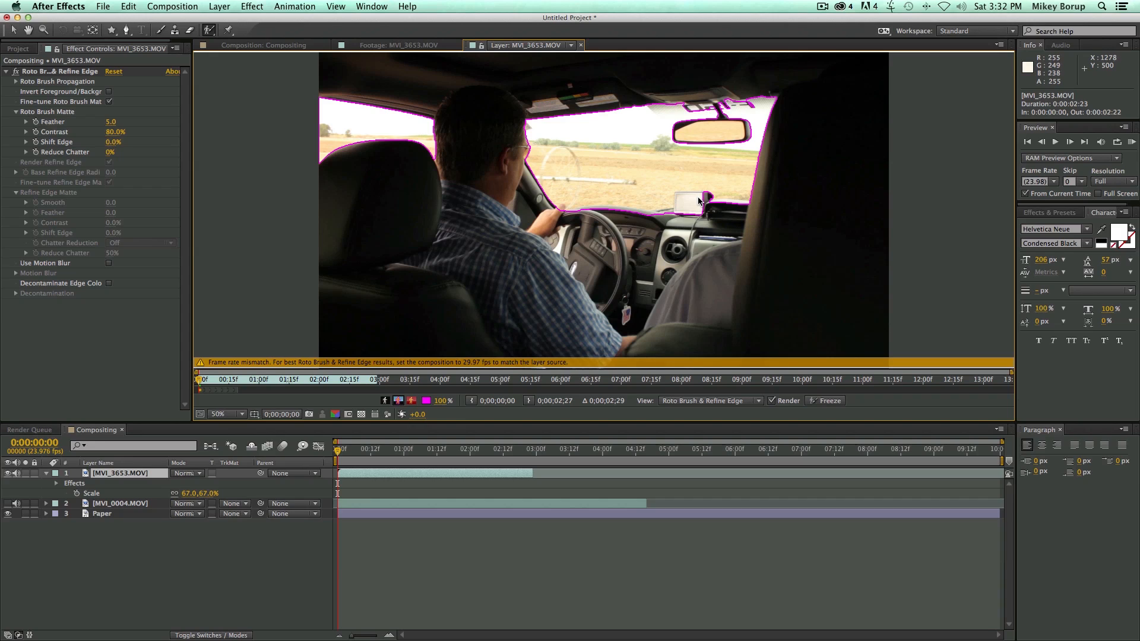
left_click_drag(703, 199, 681, 224)
left_click_drag(681, 202, 681, 201)
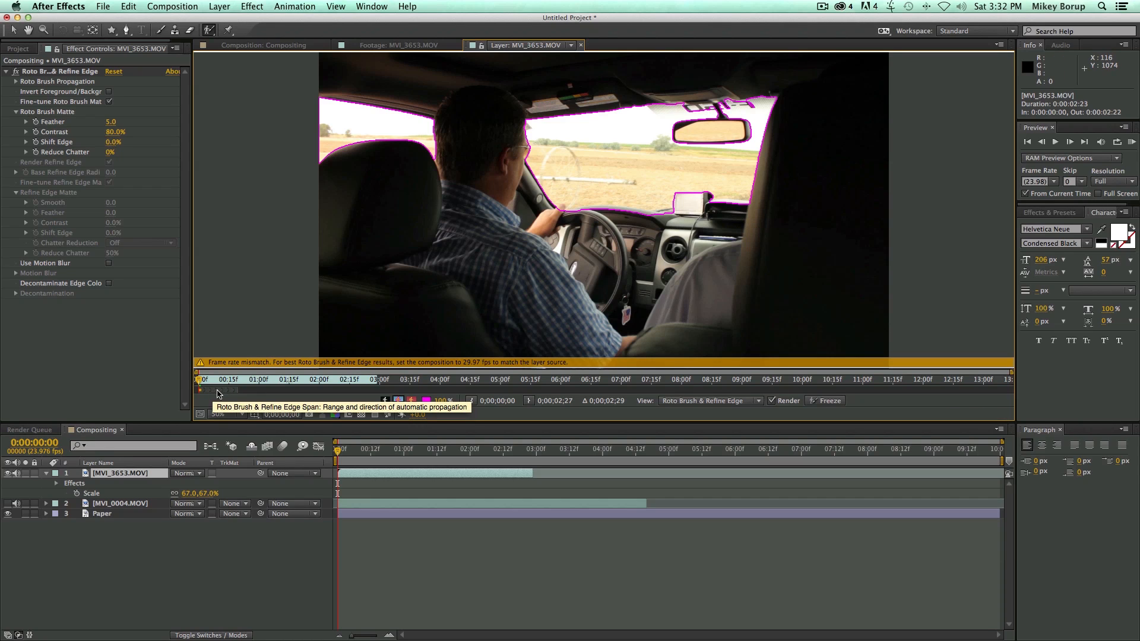
Extend the Roto Brush span to the end of the clip and propagate the window selection through the first frames.
left_click_drag(238, 393, 377, 395)
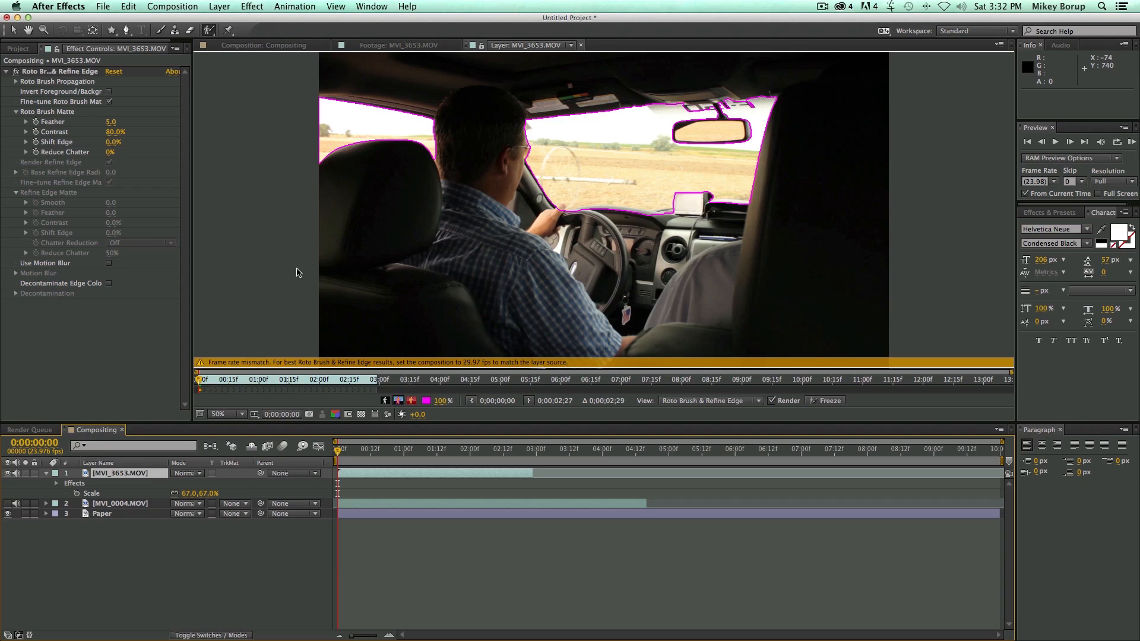
key("Page_Down")
key("Page_Down")
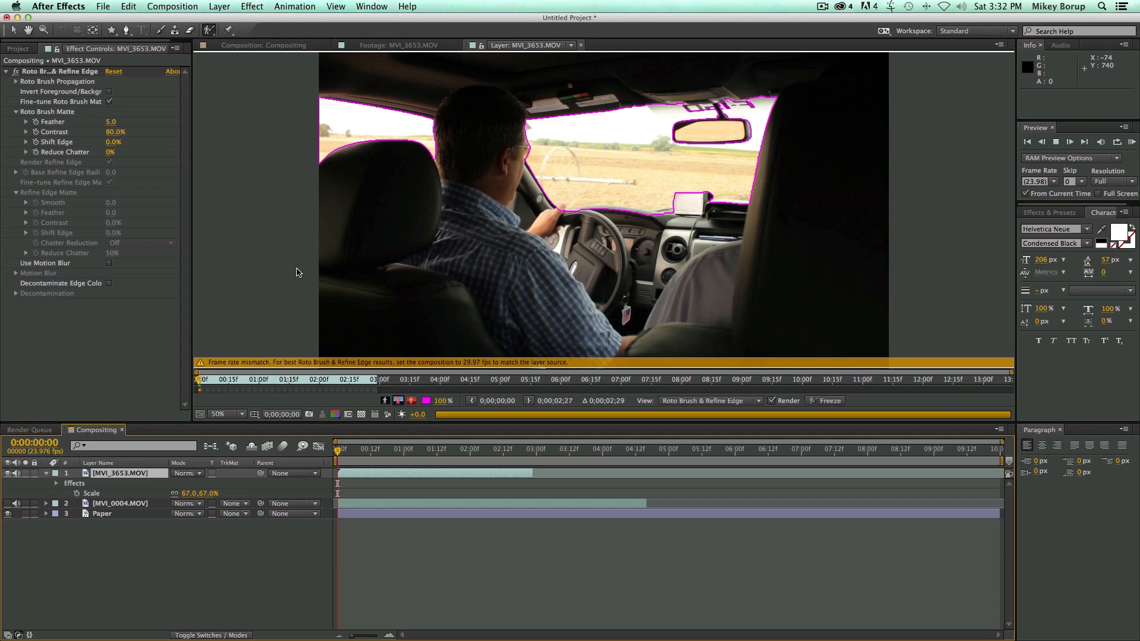
key("Page_Down")
key("Page_Down")
key("Page_Down")
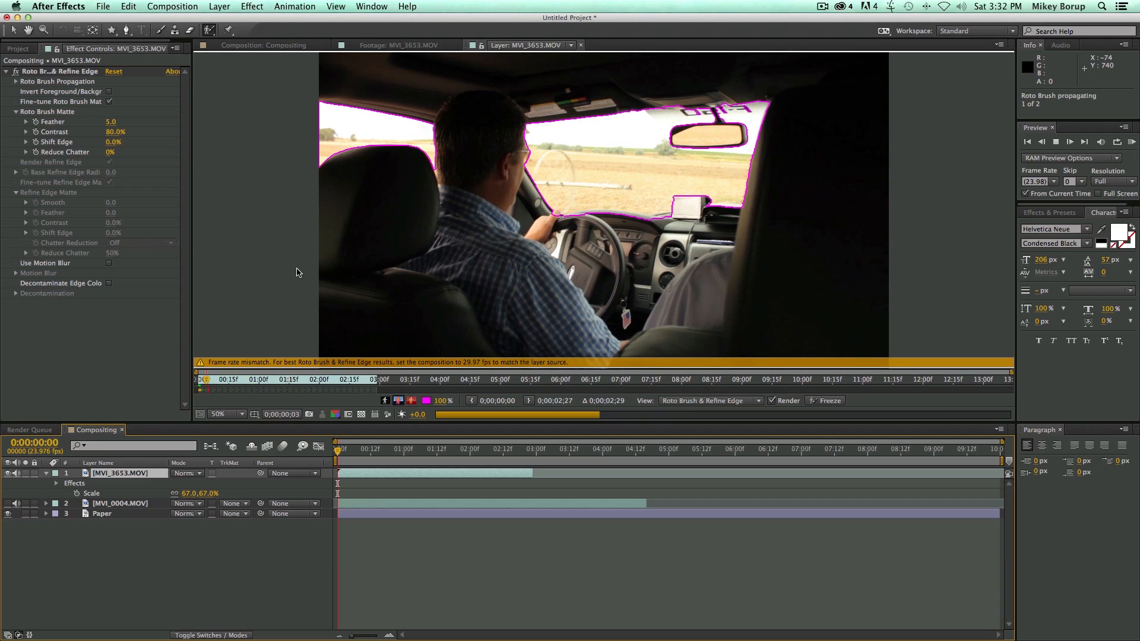
key("Page_Down")
key("Page_Down")
key("Page_Down")
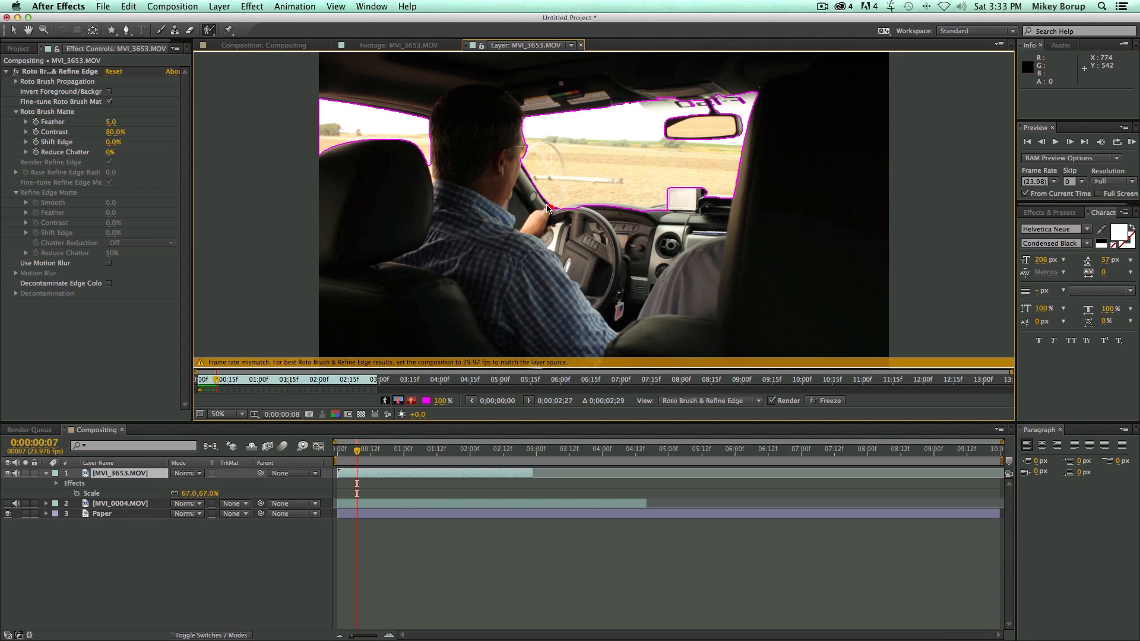
Return to the first frame and correct the Roto Brush boundary around the driver's hand and steering wheel, including on frame 2.
key("Home")
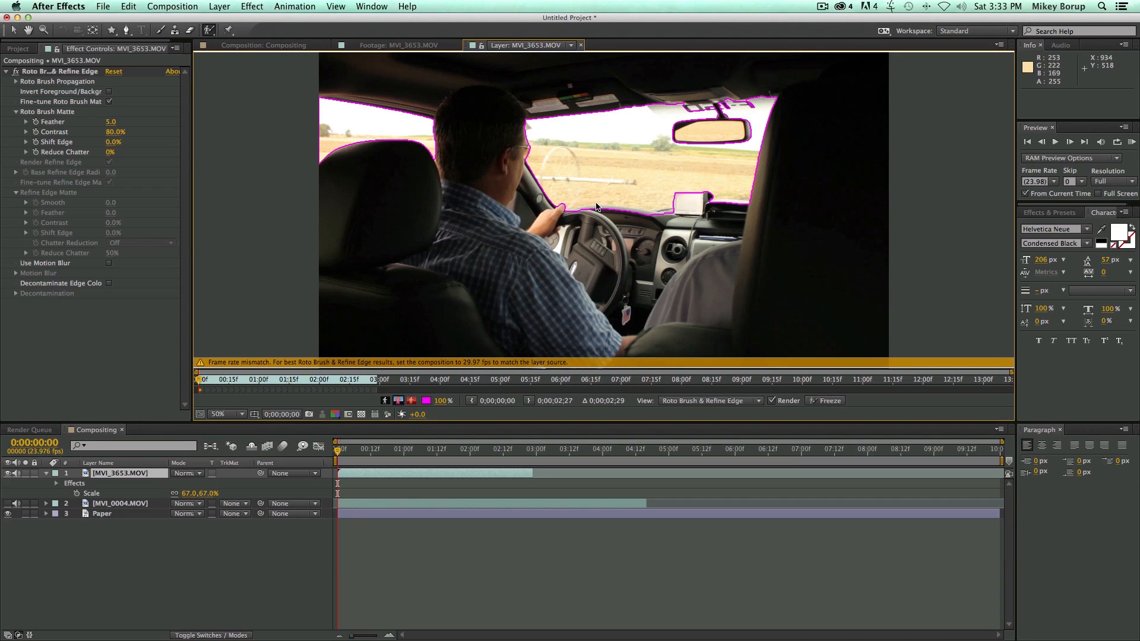
left_click_drag(674, 218, 564, 210)
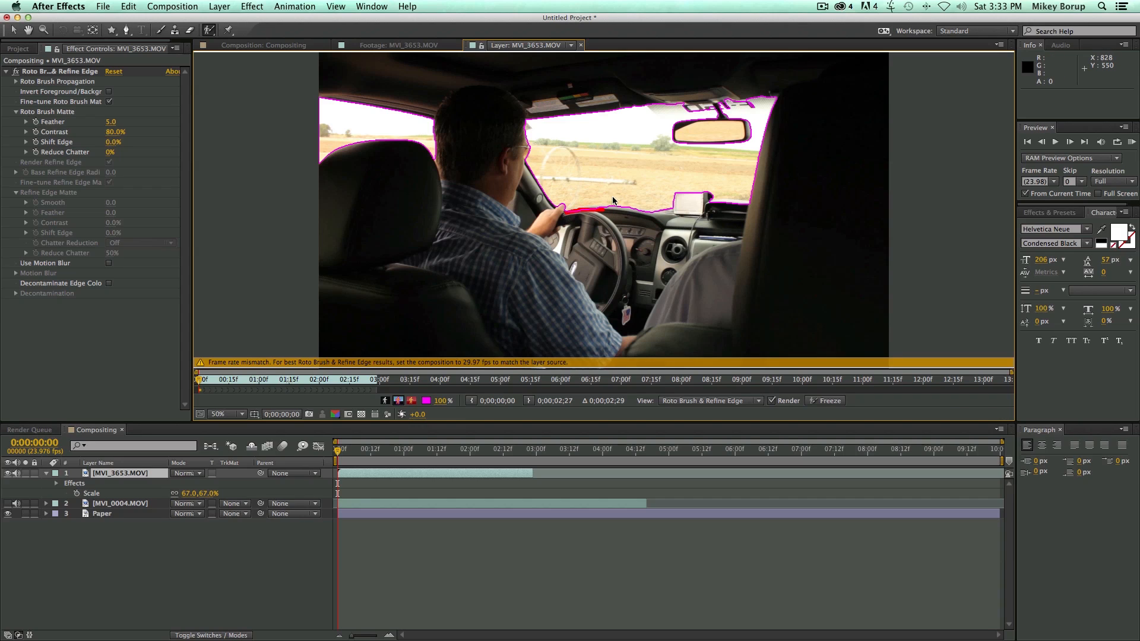
key("space")
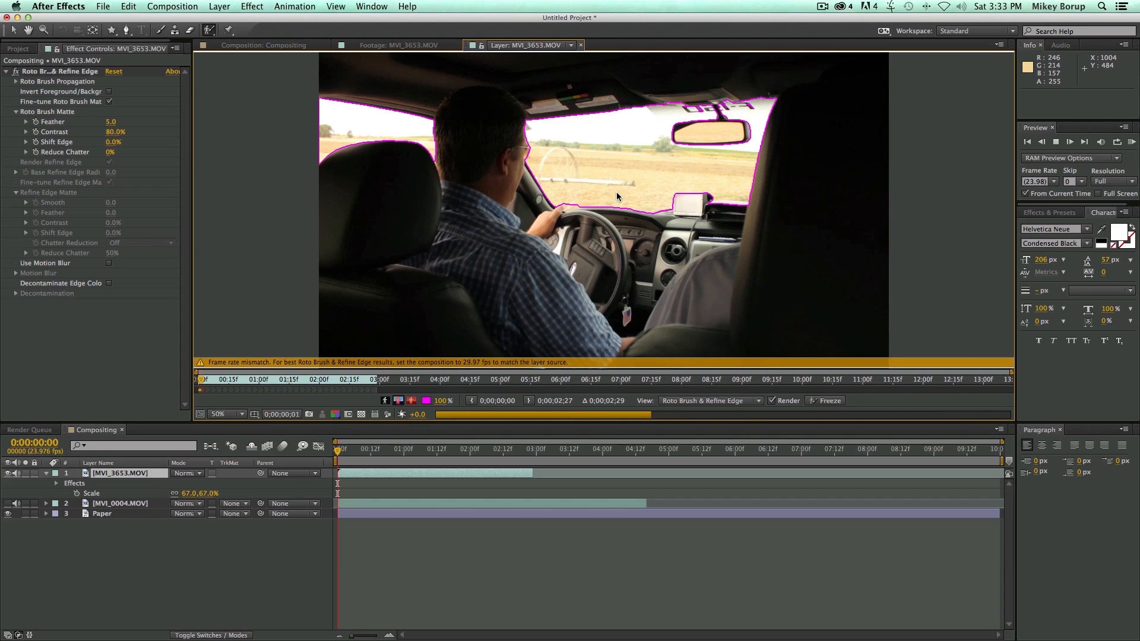
key("space")
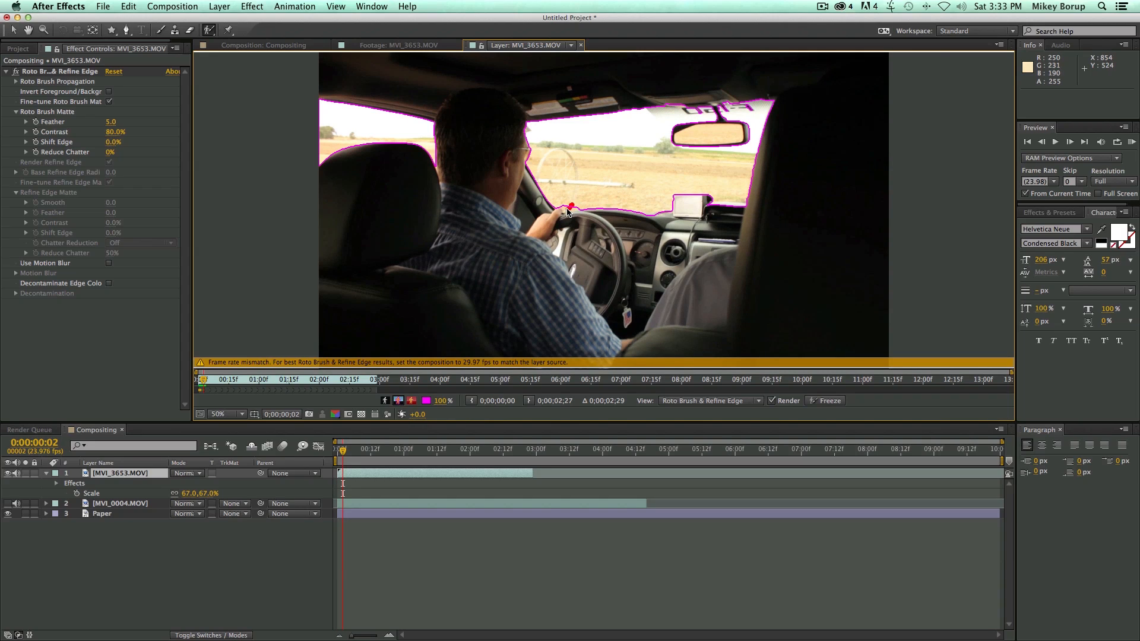
left_click_drag(588, 201, 571, 210)
key("space")
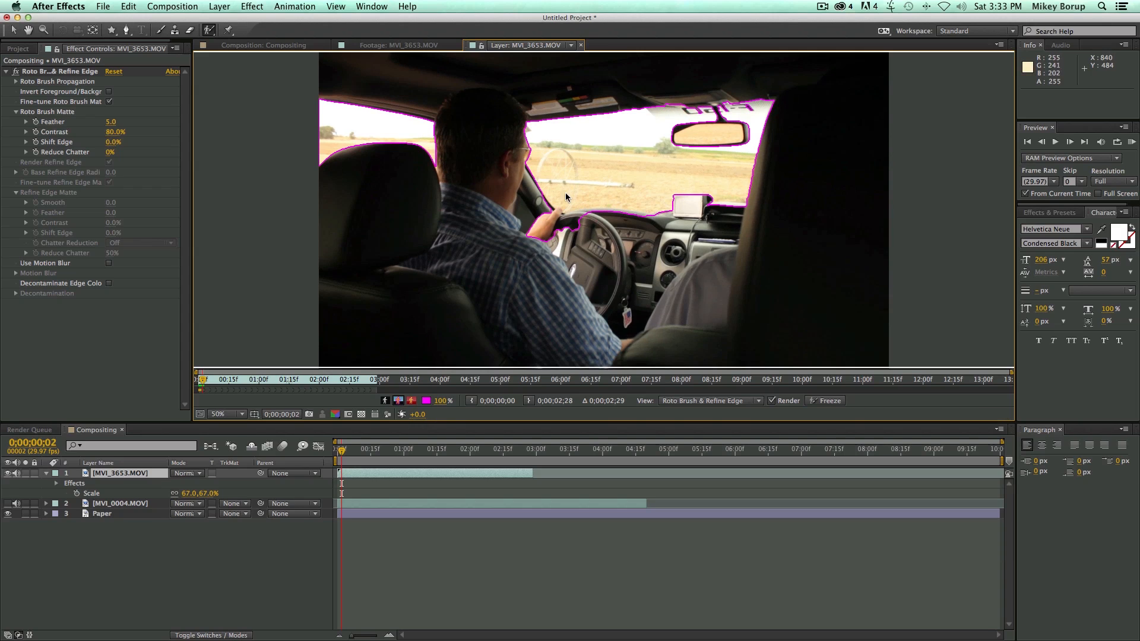
Refine the Roto Brush edge near the steering wheel and propagate the selection to about 0;00;01;01.
key("space")
key("Page_Down")
mouse_move(585, 221)
left_mouse_down()
mouse_move(532, 216)
mouse_move(561, 233)
mouse_move(587, 225)
mouse_move(550, 225)
mouse_move(570, 227)
mouse_move(558, 235)
mouse_move(568, 224)
mouse_move(546, 225)
mouse_move(583, 228)
mouse_move(540, 225)
mouse_move(609, 232)
left_mouse_up()
key("space")
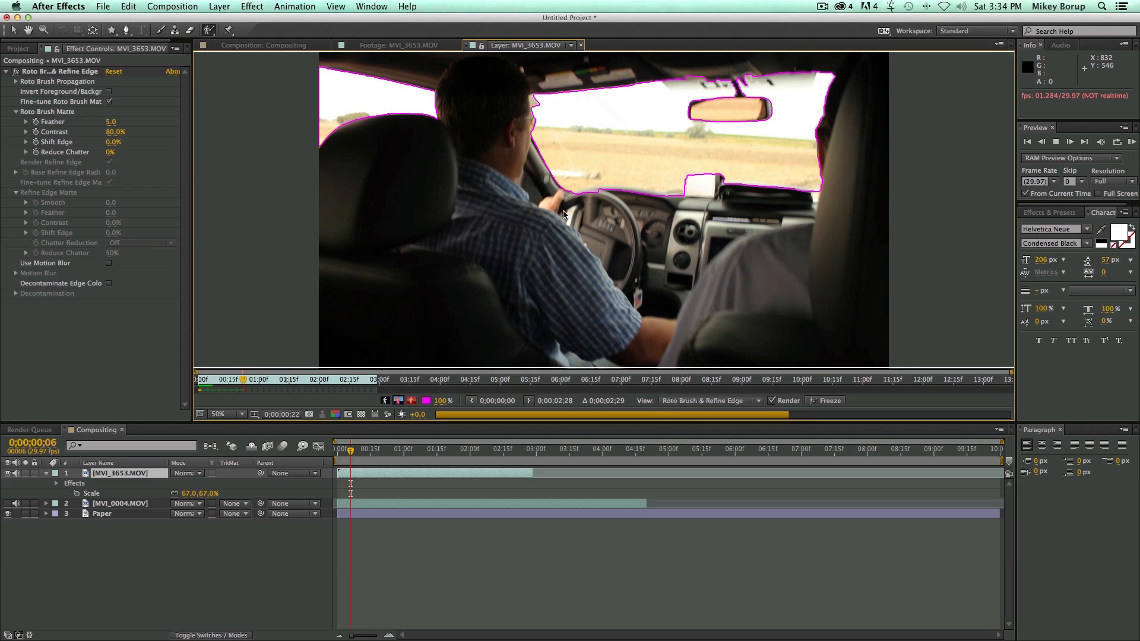
key("space")
key("space")
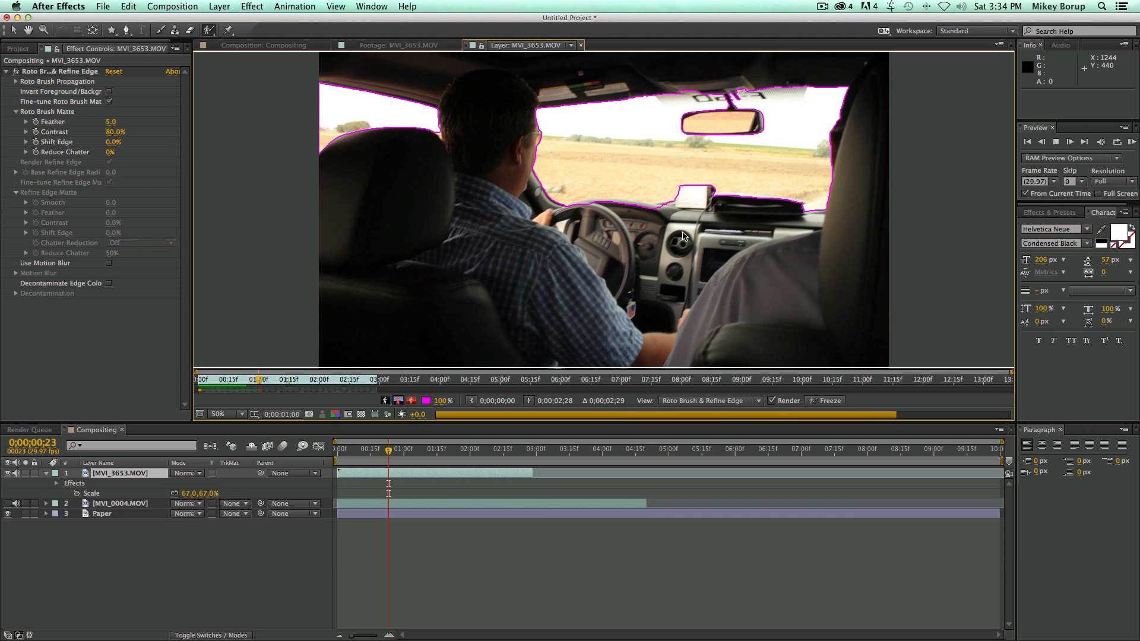
key("space")
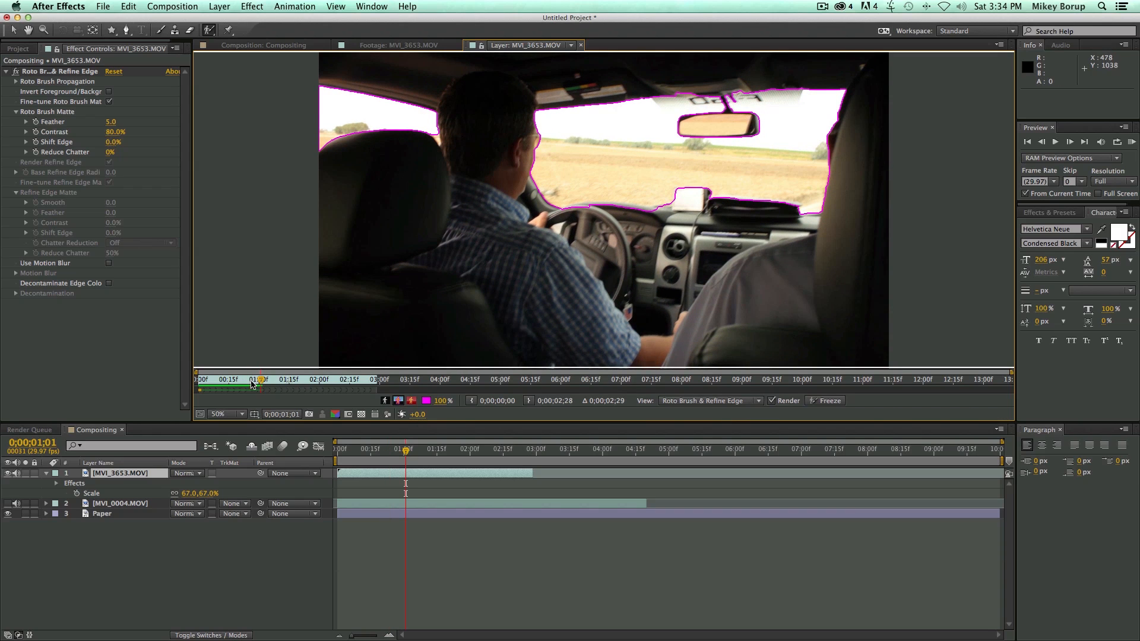
Return to the composition's first frame and invert the Roto Brush foreground and background so the car interior is kept.
left_click(268, 46)
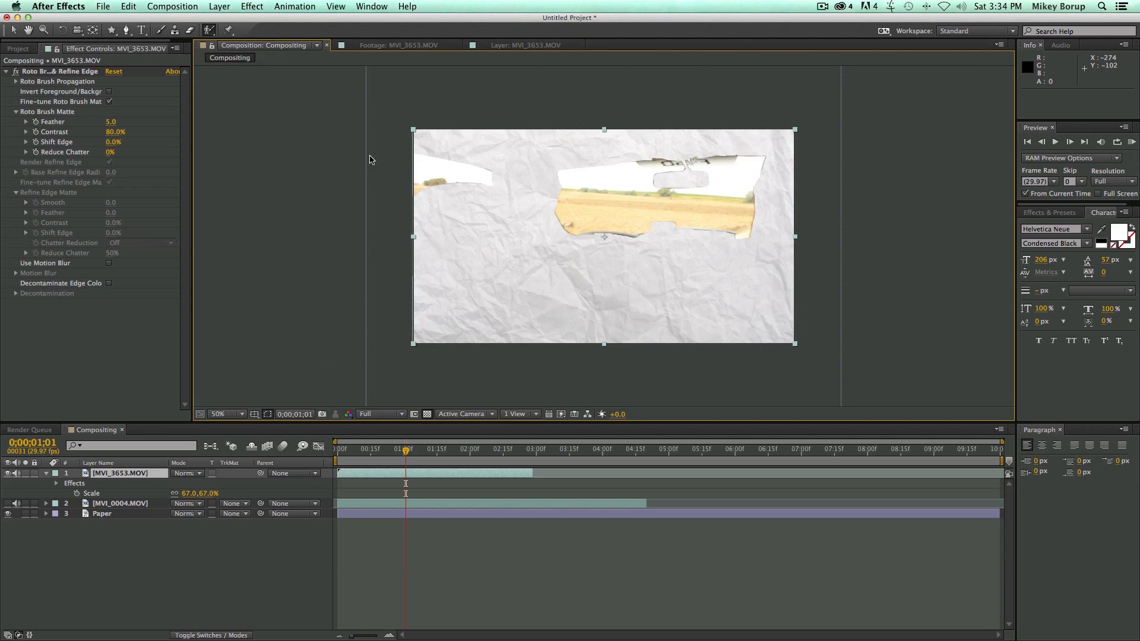
left_click_drag(405, 450, 336, 457)
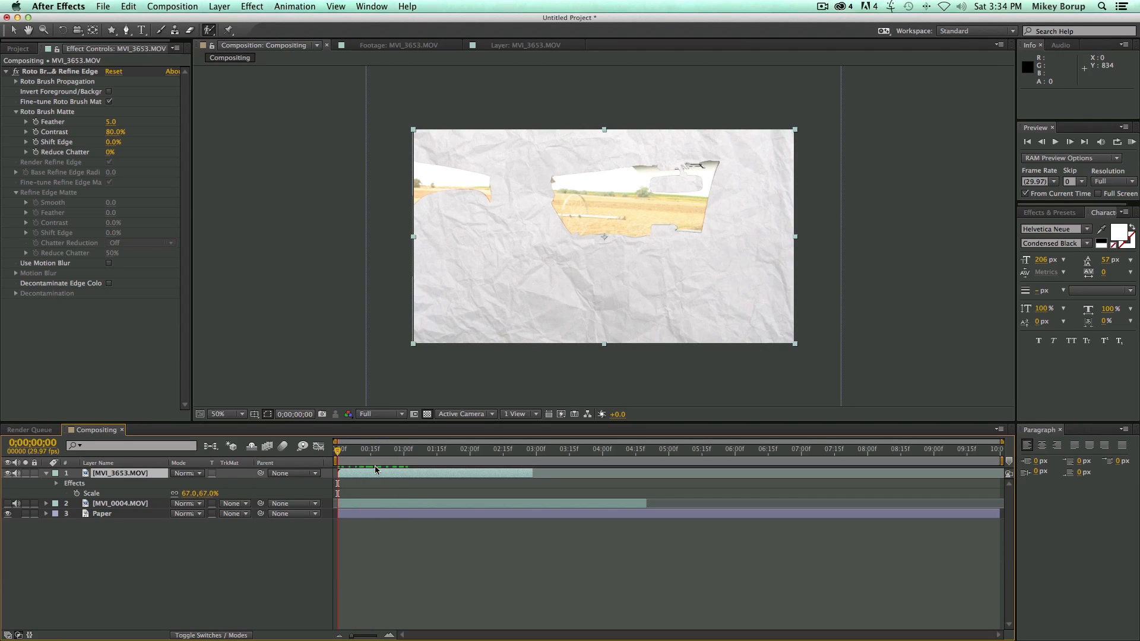
left_click(375, 473)
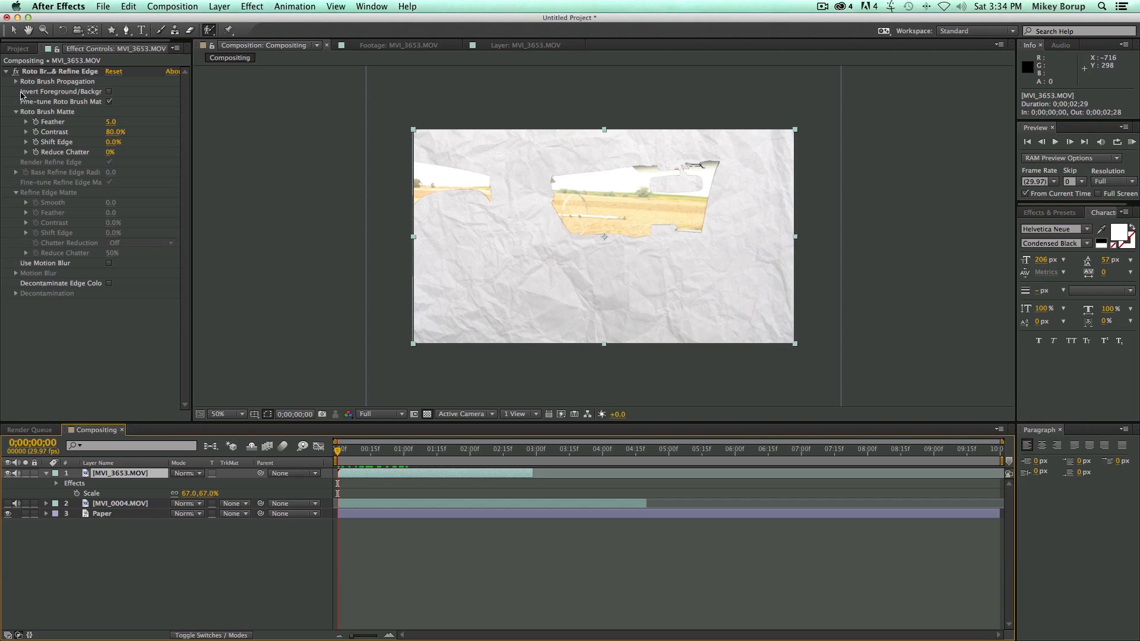
left_click(30, 73)
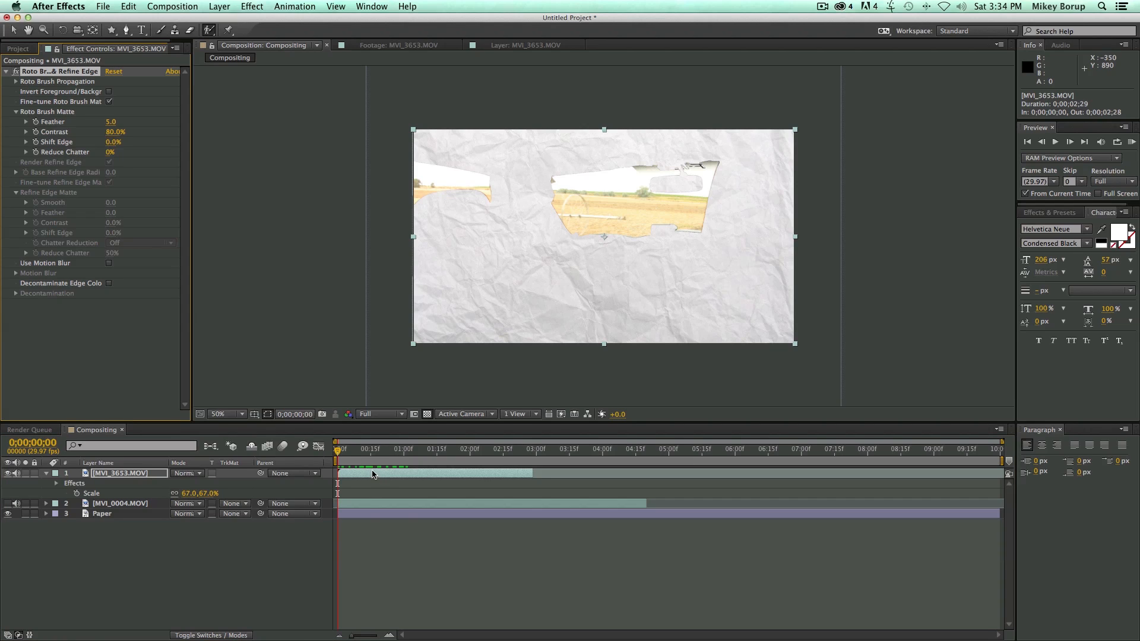
left_click(109, 92)
mouse_move(337, 455)
left_mouse_down()
mouse_move(398, 458)
mouse_move(337, 457)
left_mouse_up()
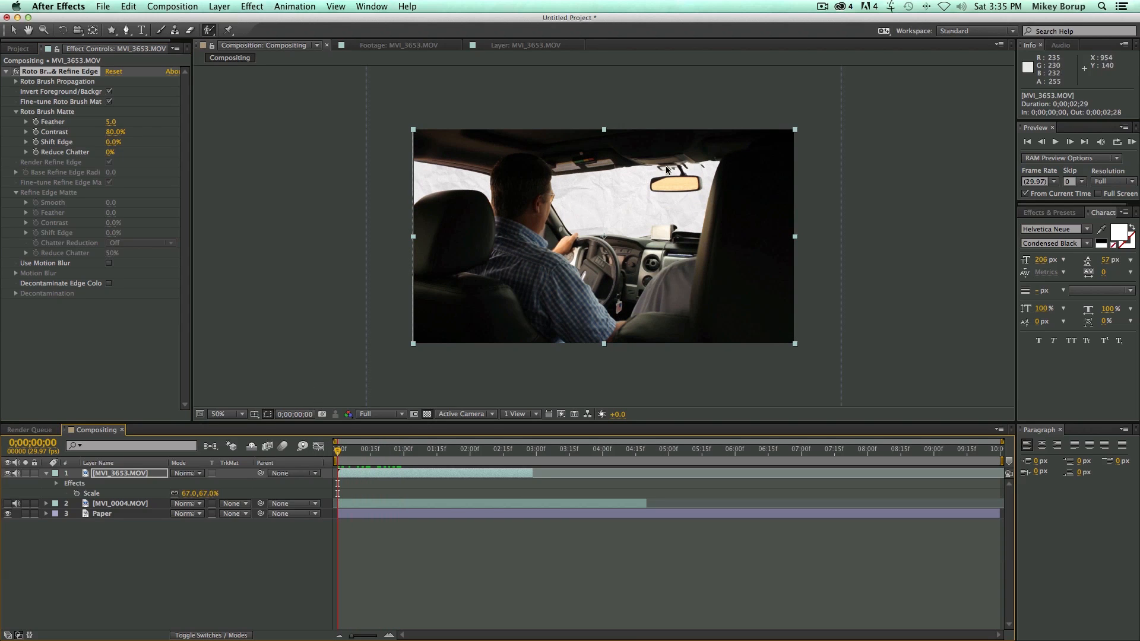
Duplicate the MVI_3653.MOV layer and delete the Roto Brush & Refine Edge effect from the lower copy.
left_click(365, 473)
key("super+d")
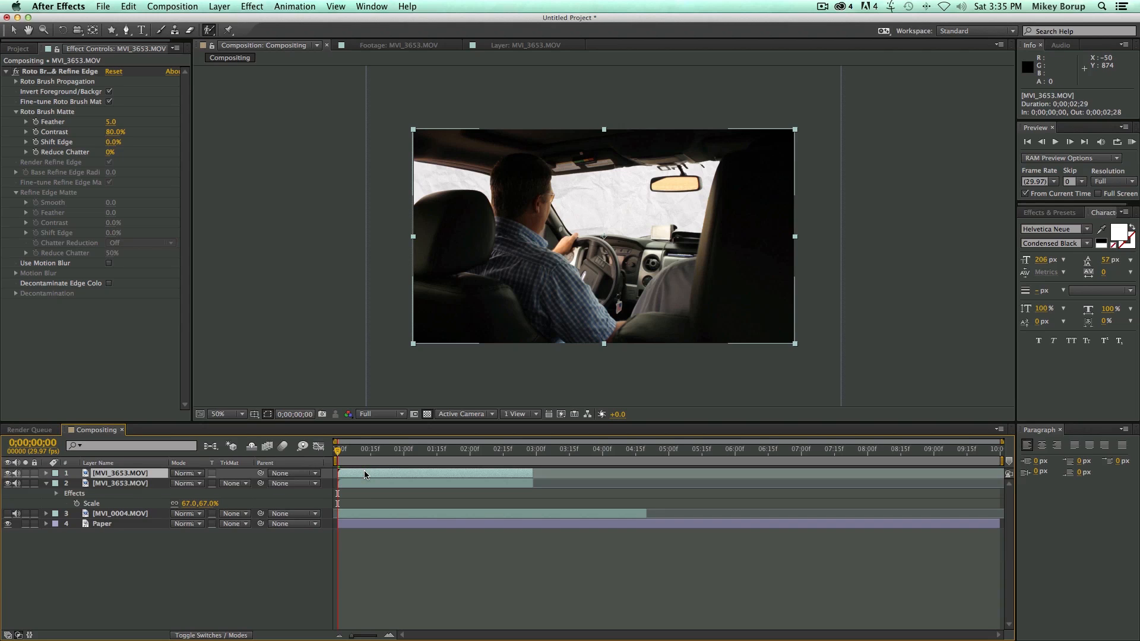
left_click(134, 485)
left_click(118, 514)
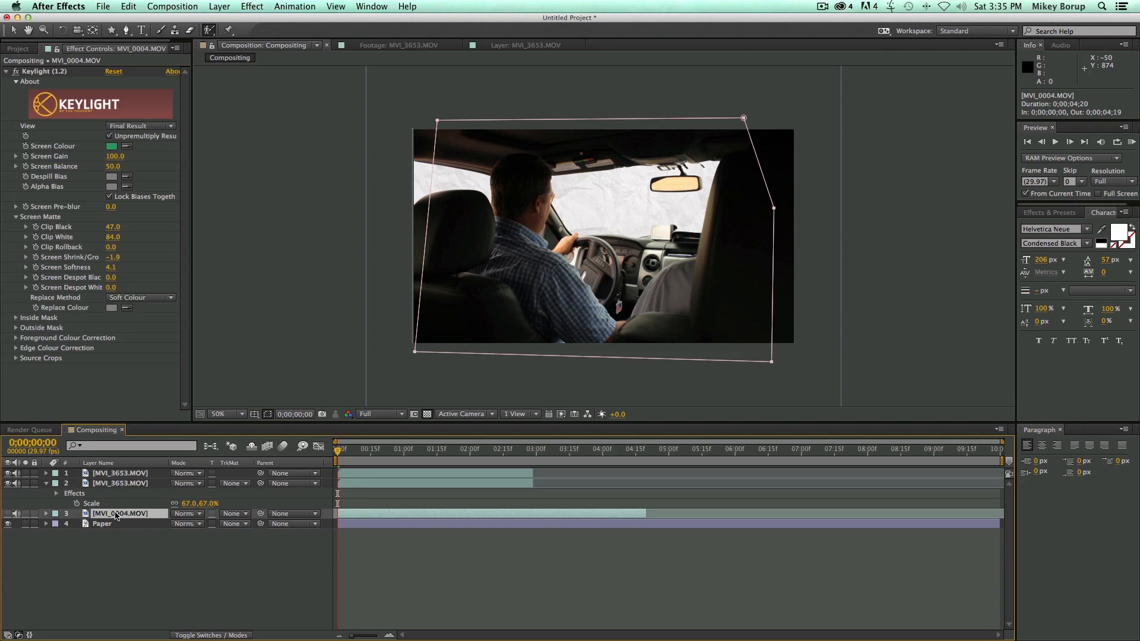
left_click(125, 485)
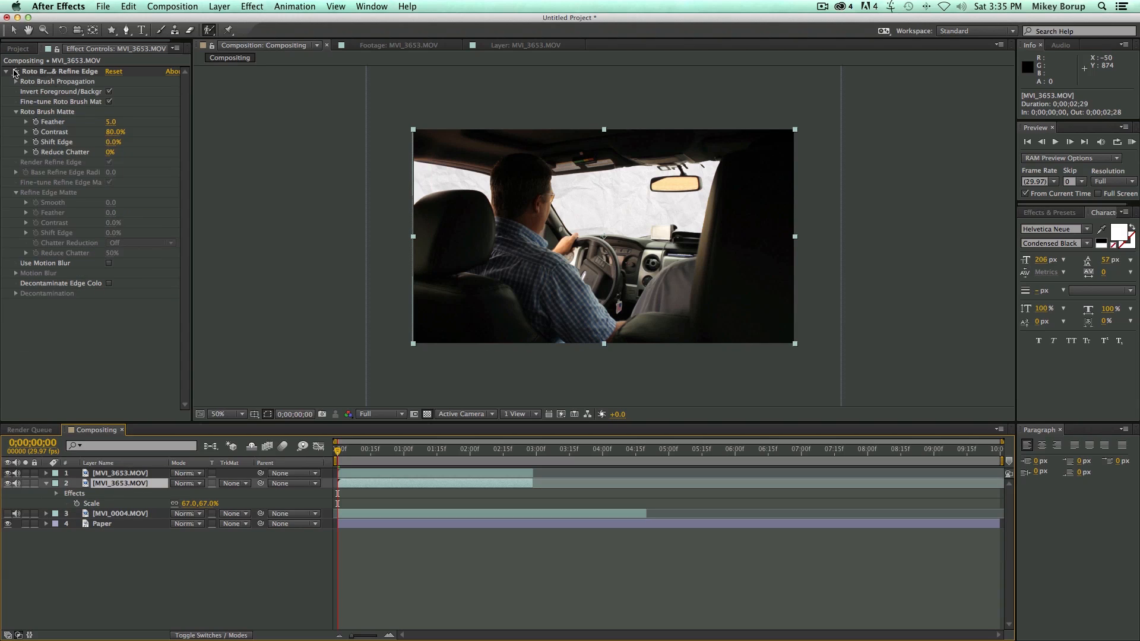
left_click(15, 72)
left_click(46, 72)
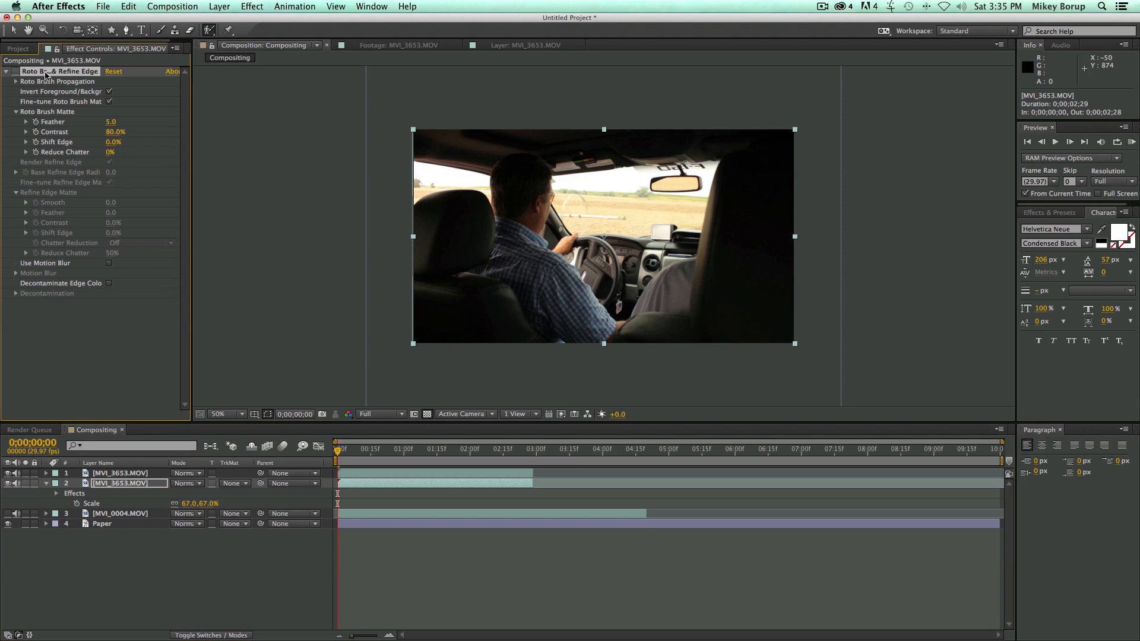
key("Delete")
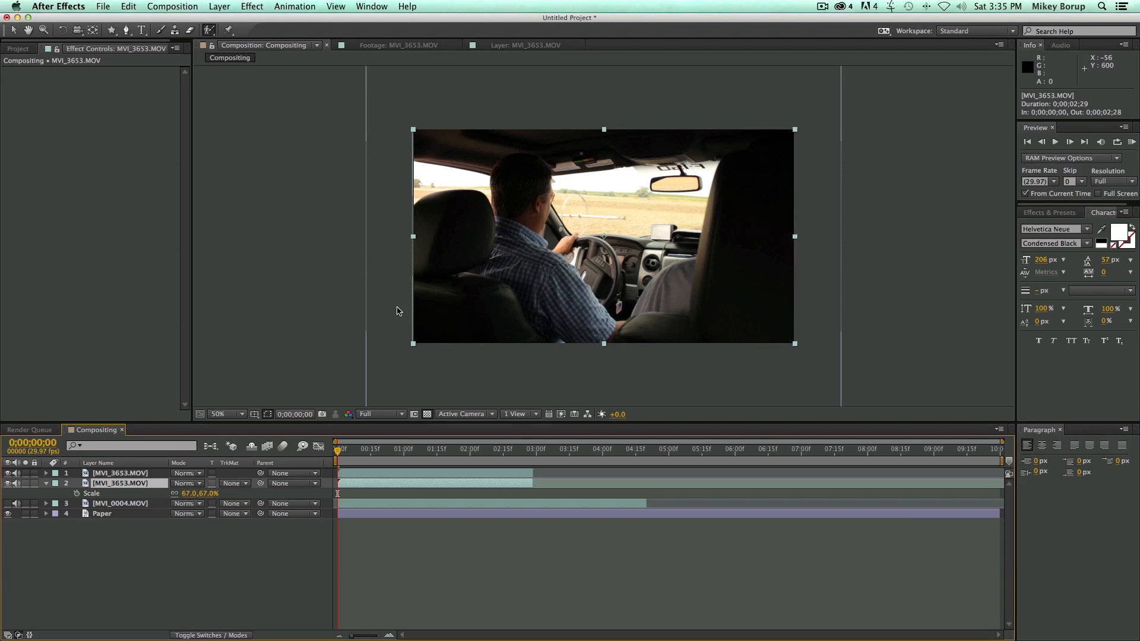
Apply Curves to the lower MVI_3653.MOV copy, lowering the RGB curve and adjusting individual colour channels to grade the scenery outside.
left_click(250, 6)
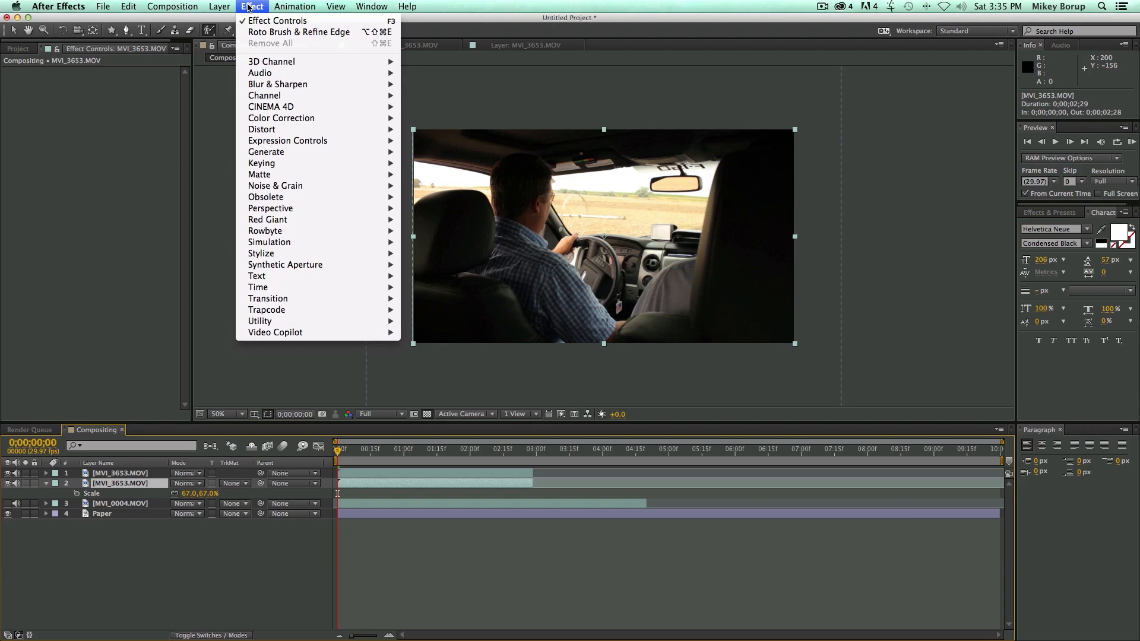
mouse_move(269, 118)
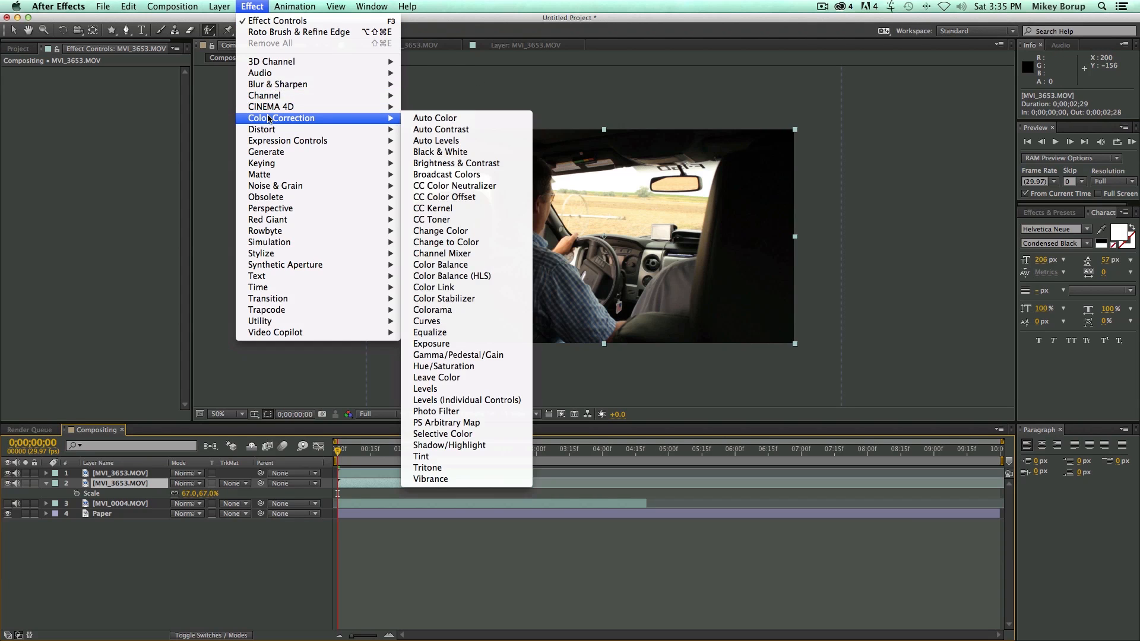
left_click(456, 318)
left_click_drag(59, 172, 95, 172)
left_click_drag(118, 127, 72, 153)
left_click(140, 81)
left_click(127, 117)
left_click(140, 81)
left_click(142, 106)
left_click_drag(130, 102, 107, 139)
left_click(140, 81)
left_click(139, 94)
Preview the graded scenery over the first frames and toggle the top MVI_3653.MOV layer's visibility to compare the two copies.
left_click_drag(352, 450, 301, 446)
key("space")
key("space")
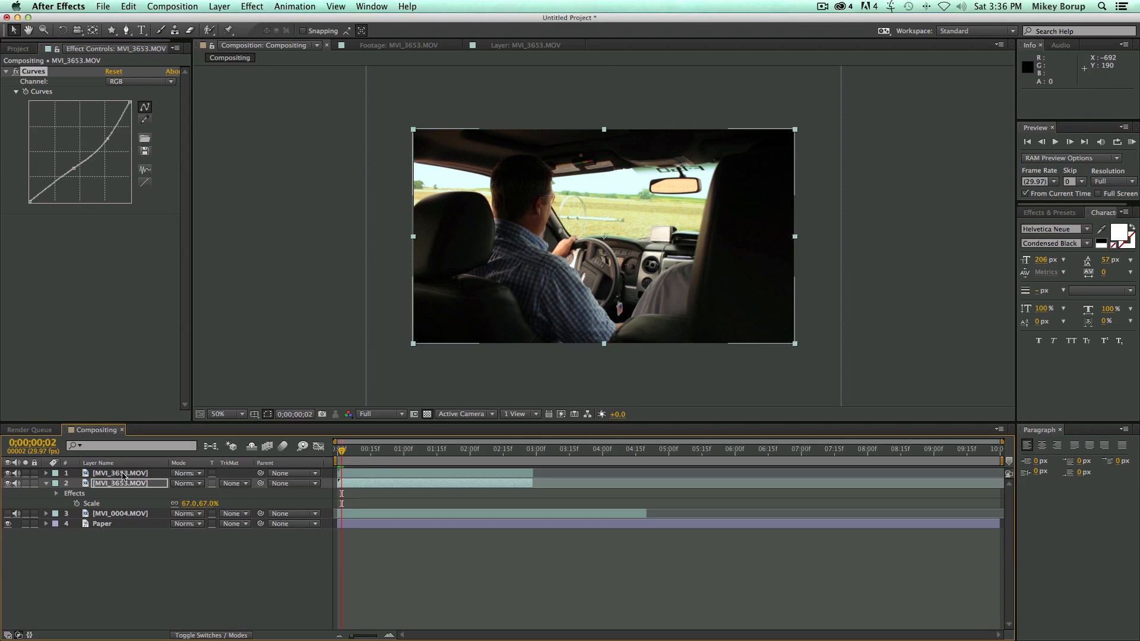
left_click(111, 475)
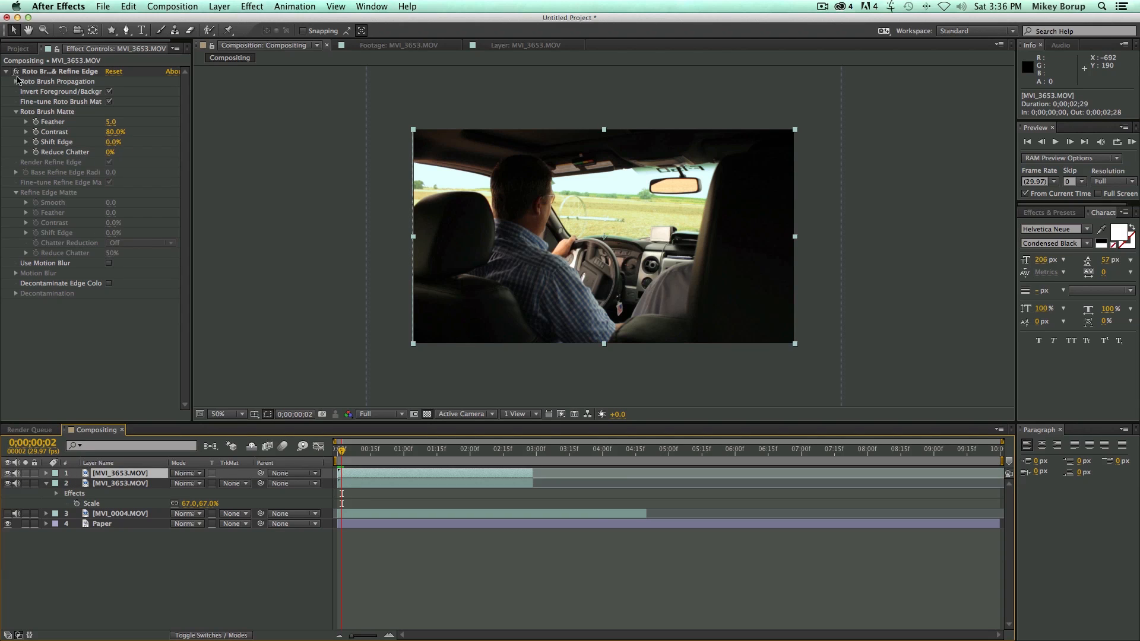
left_click(365, 485)
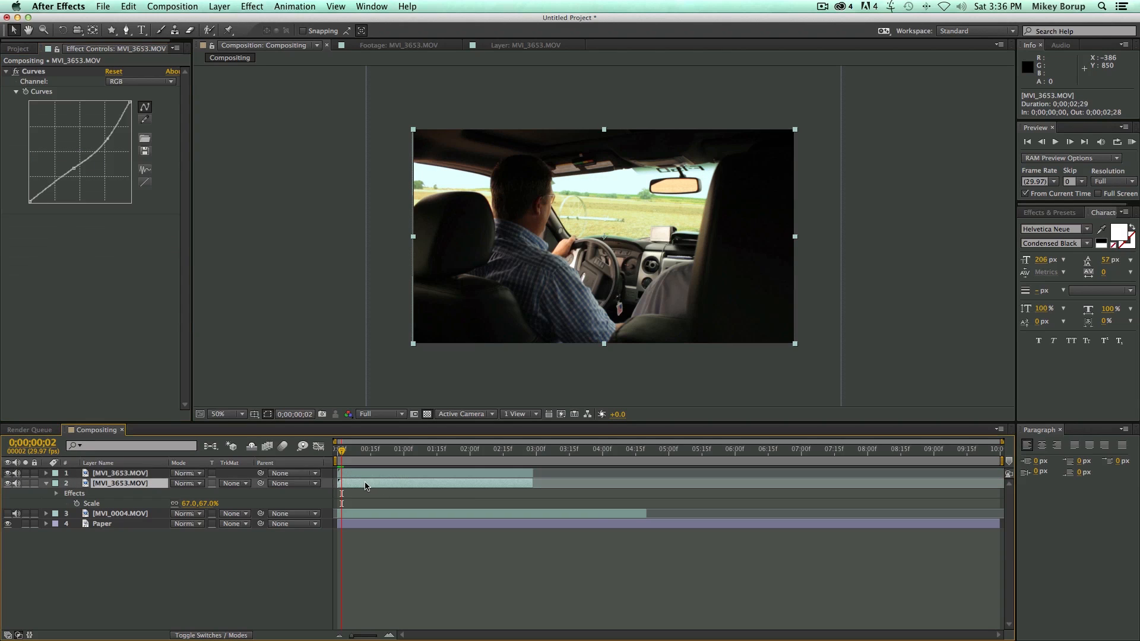
left_click(7, 473)
left_click(8, 473)
left_click_drag(342, 451, 349, 454)
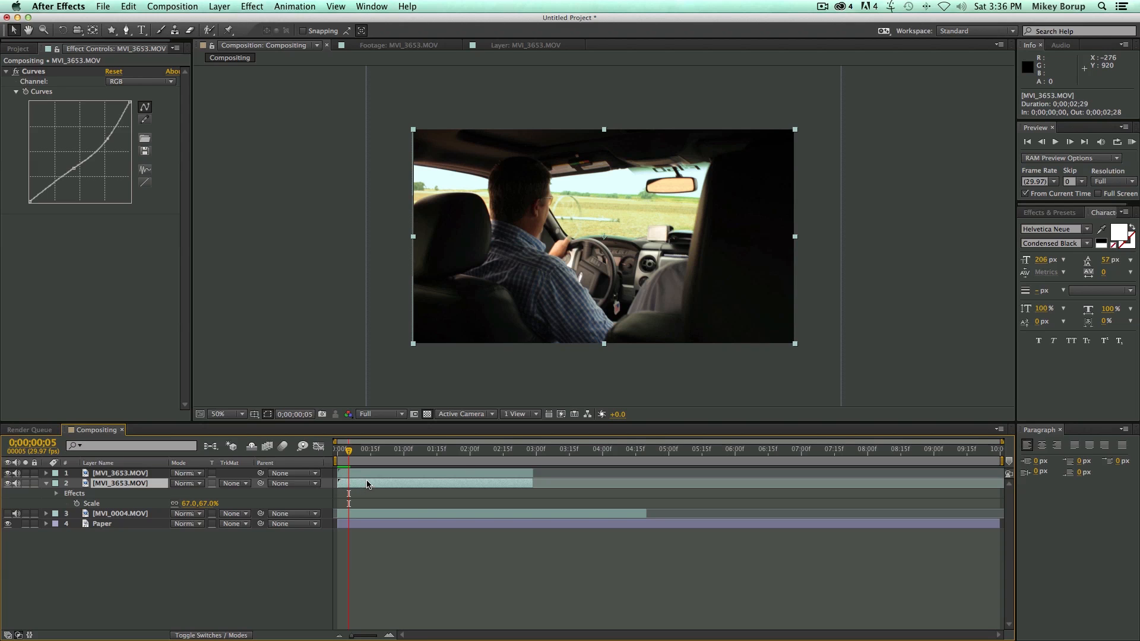
left_click(359, 473)
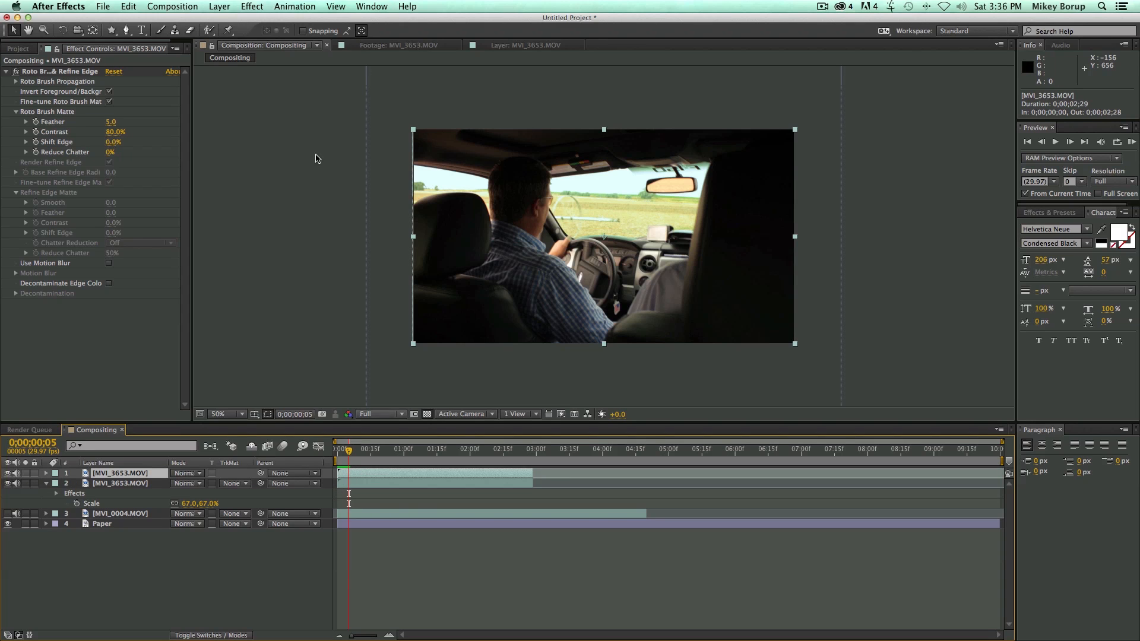
Apply the Refine Soft Matte effect to the top MVI_3653.MOV layer.
left_click(252, 7)
mouse_move(291, 178)
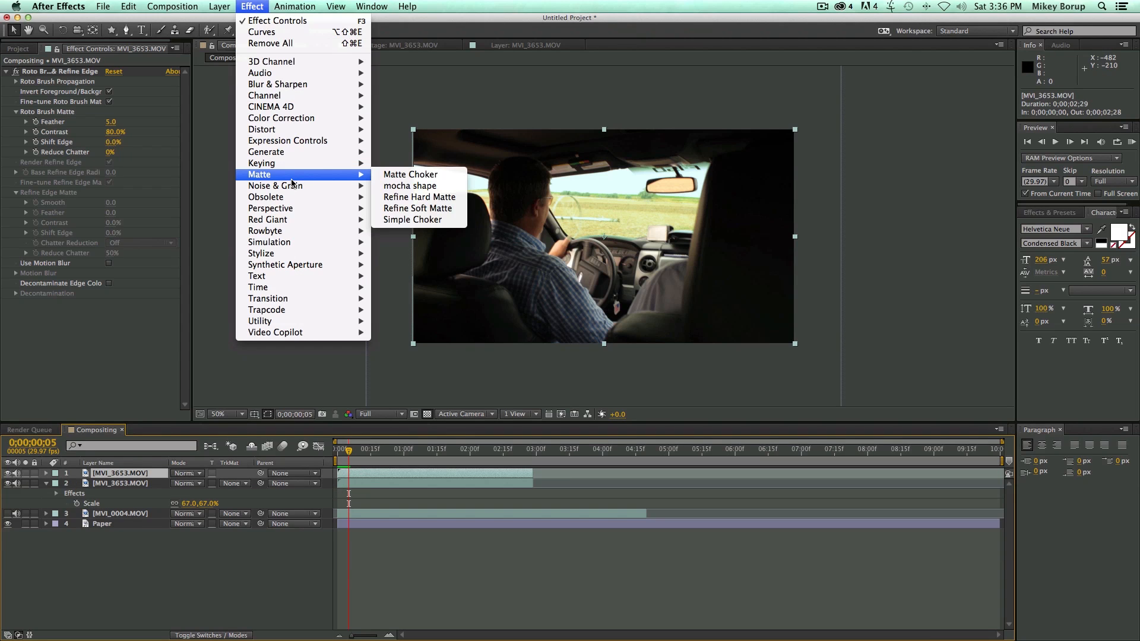
left_click(415, 208)
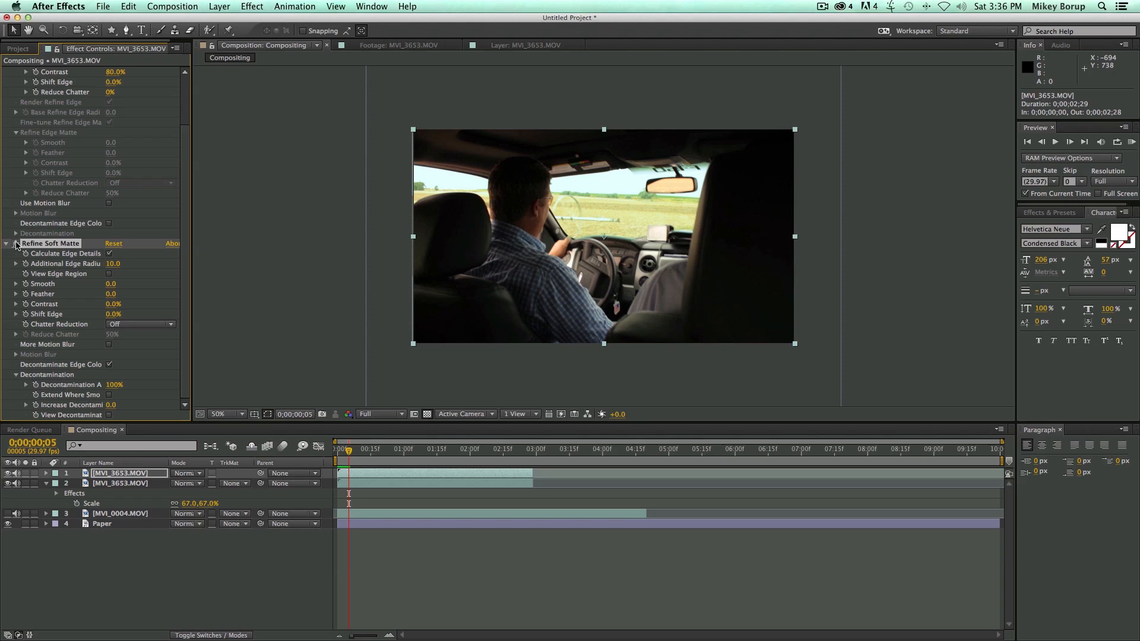
Check the refined matte by previewing the composition around the one-second mark, and return to the first frame.
left_click_drag(391, 451, 404, 453)
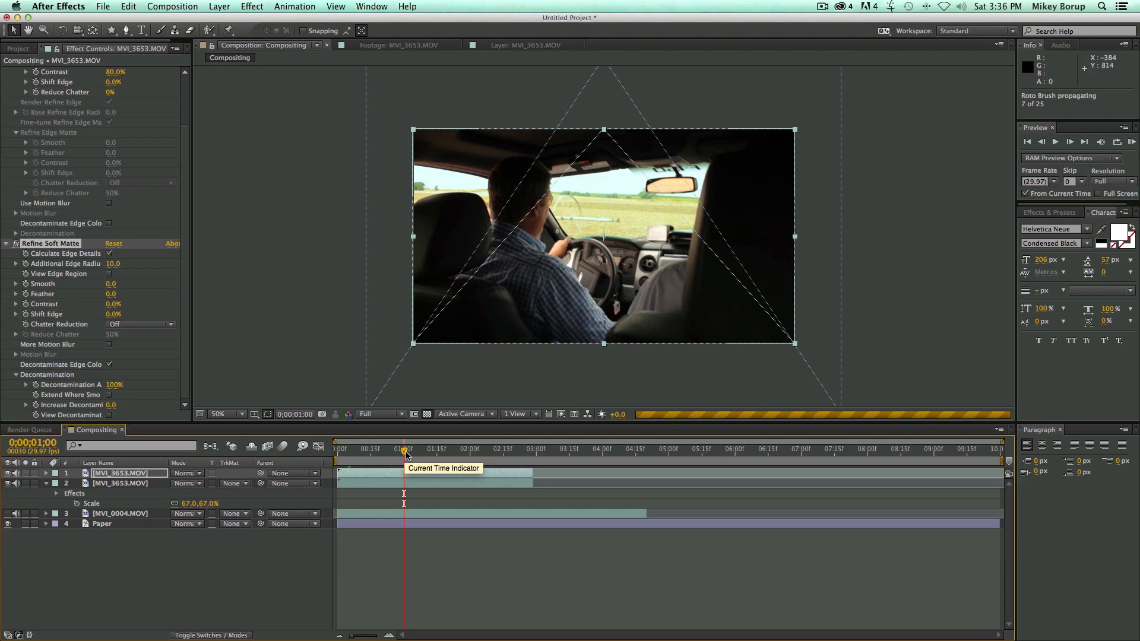
key("space")
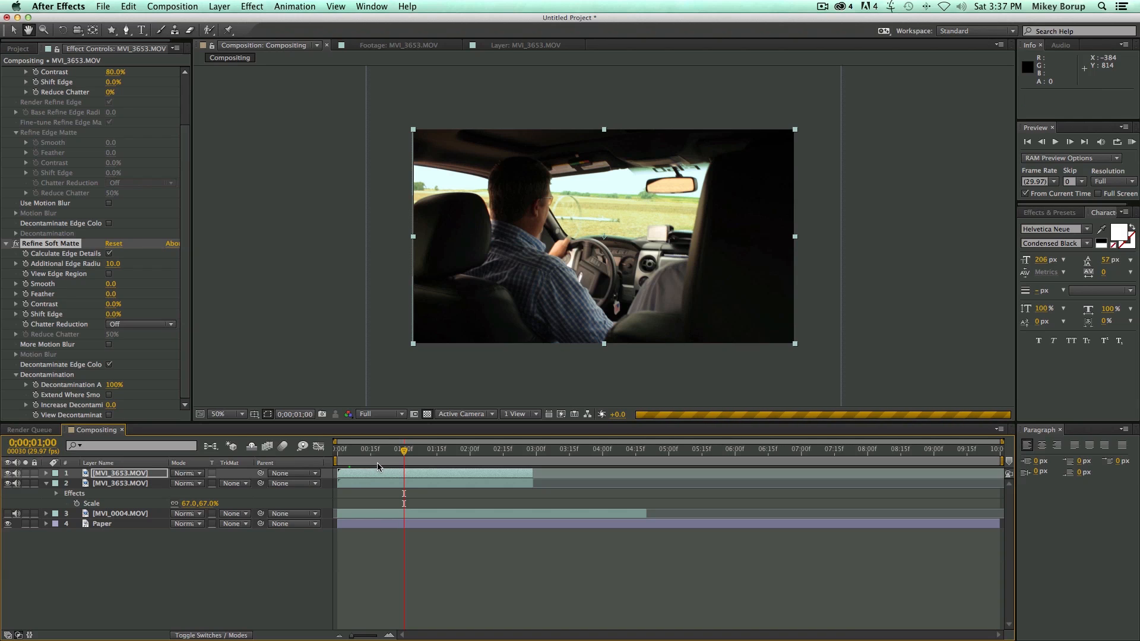
key("space")
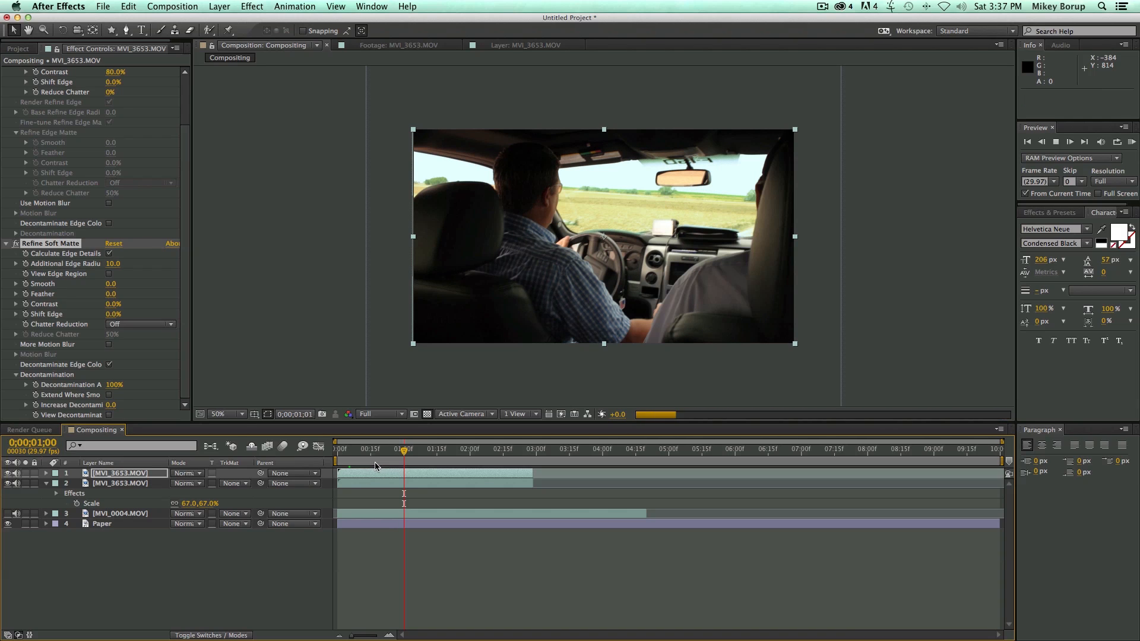
left_click(407, 453)
left_click_drag(407, 452, 406, 453)
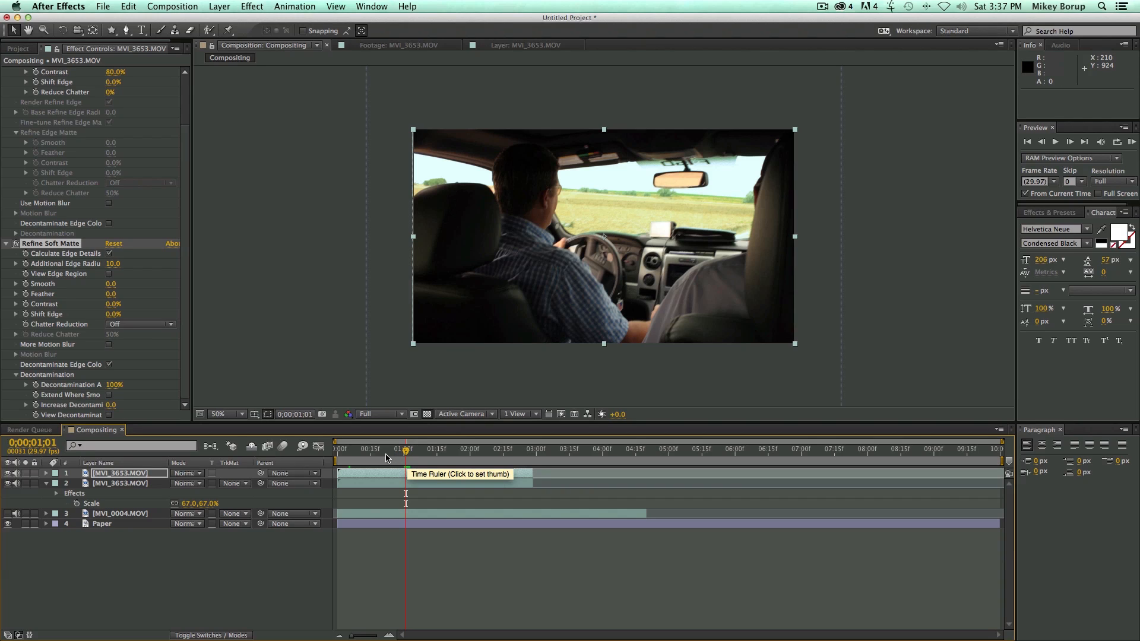
left_click_drag(403, 456, 315, 455)
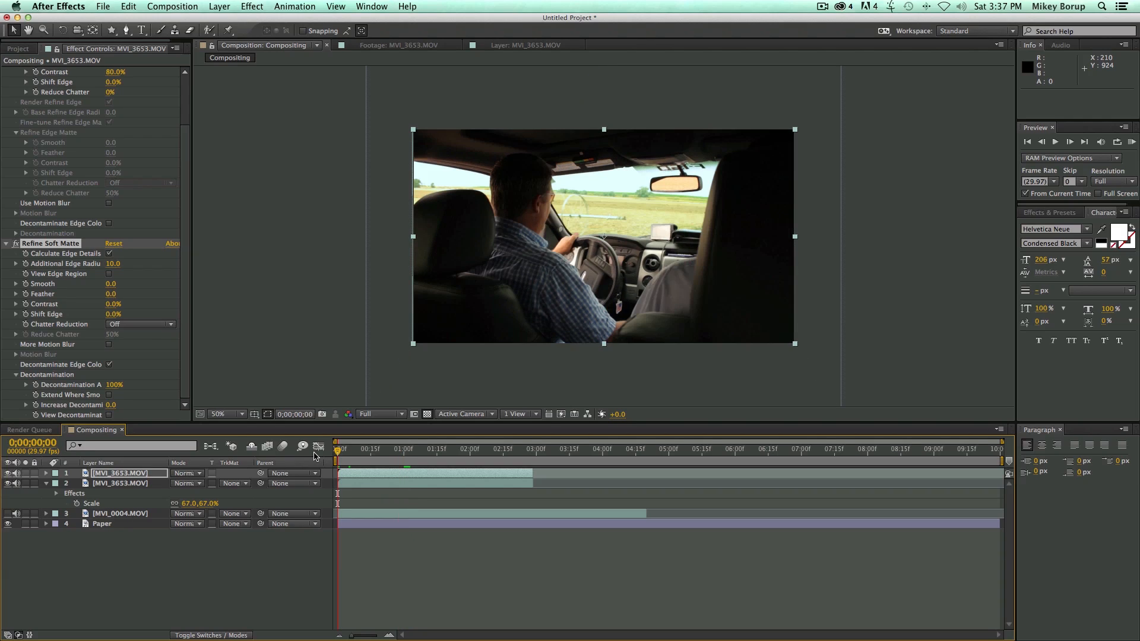